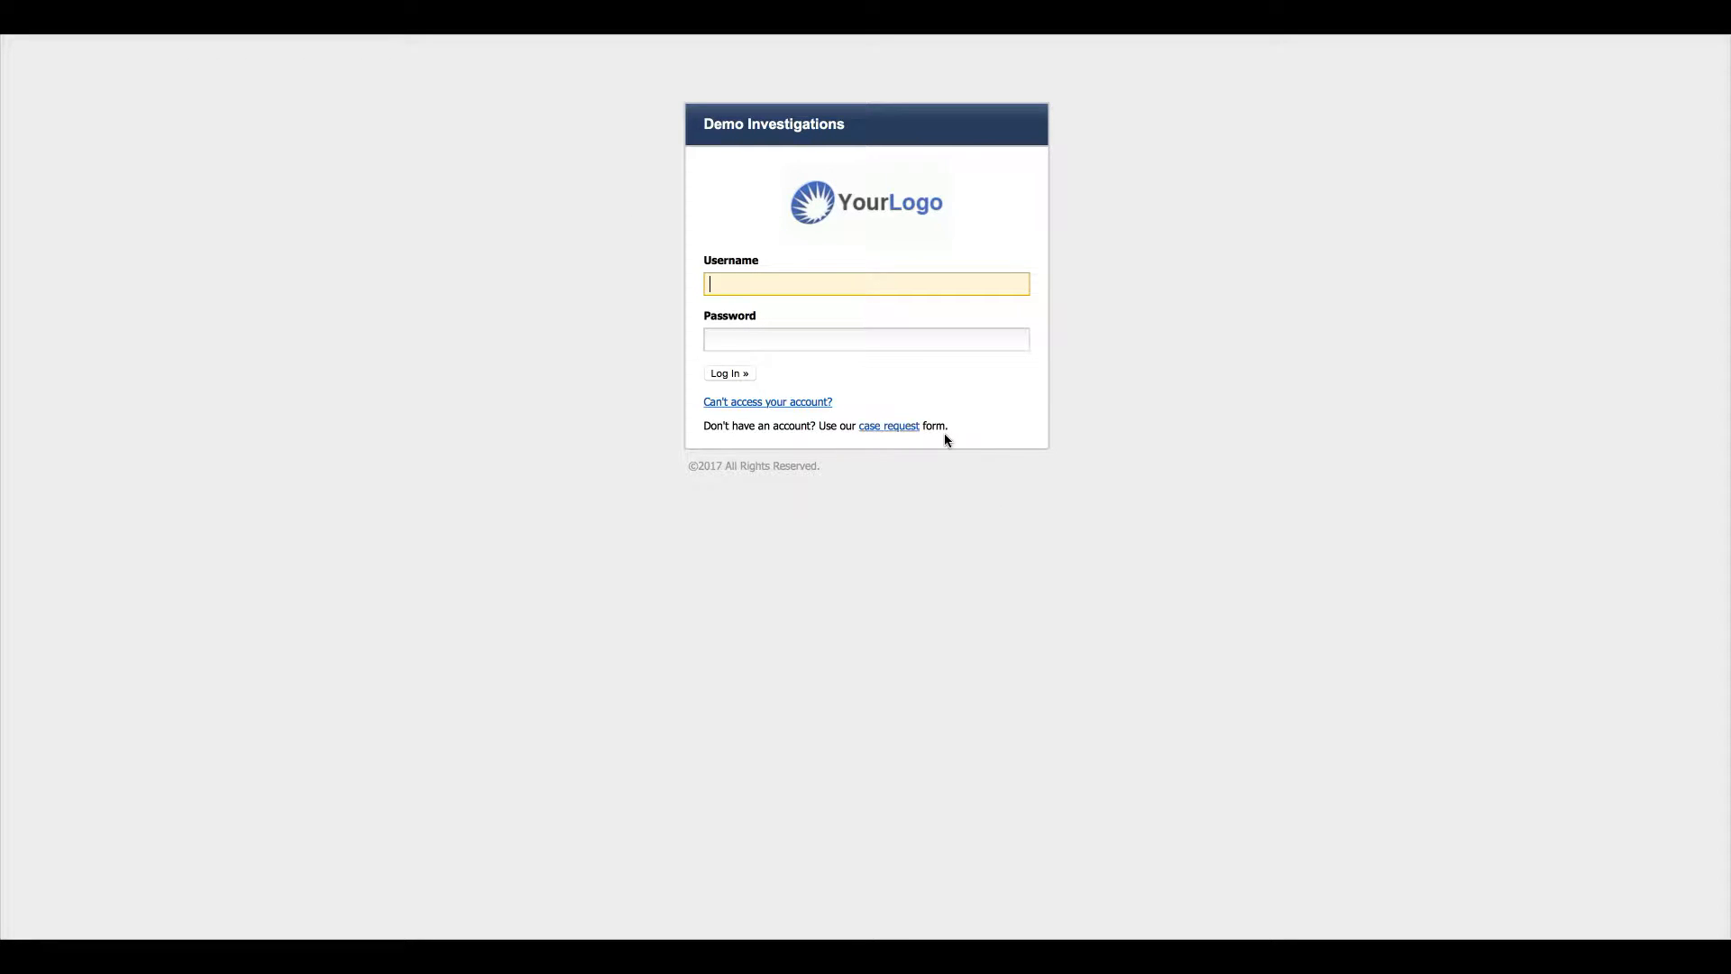
# - Open the public New Case Request form from the login page and scroll through its Client Information fields
pyautogui.click(898, 431)
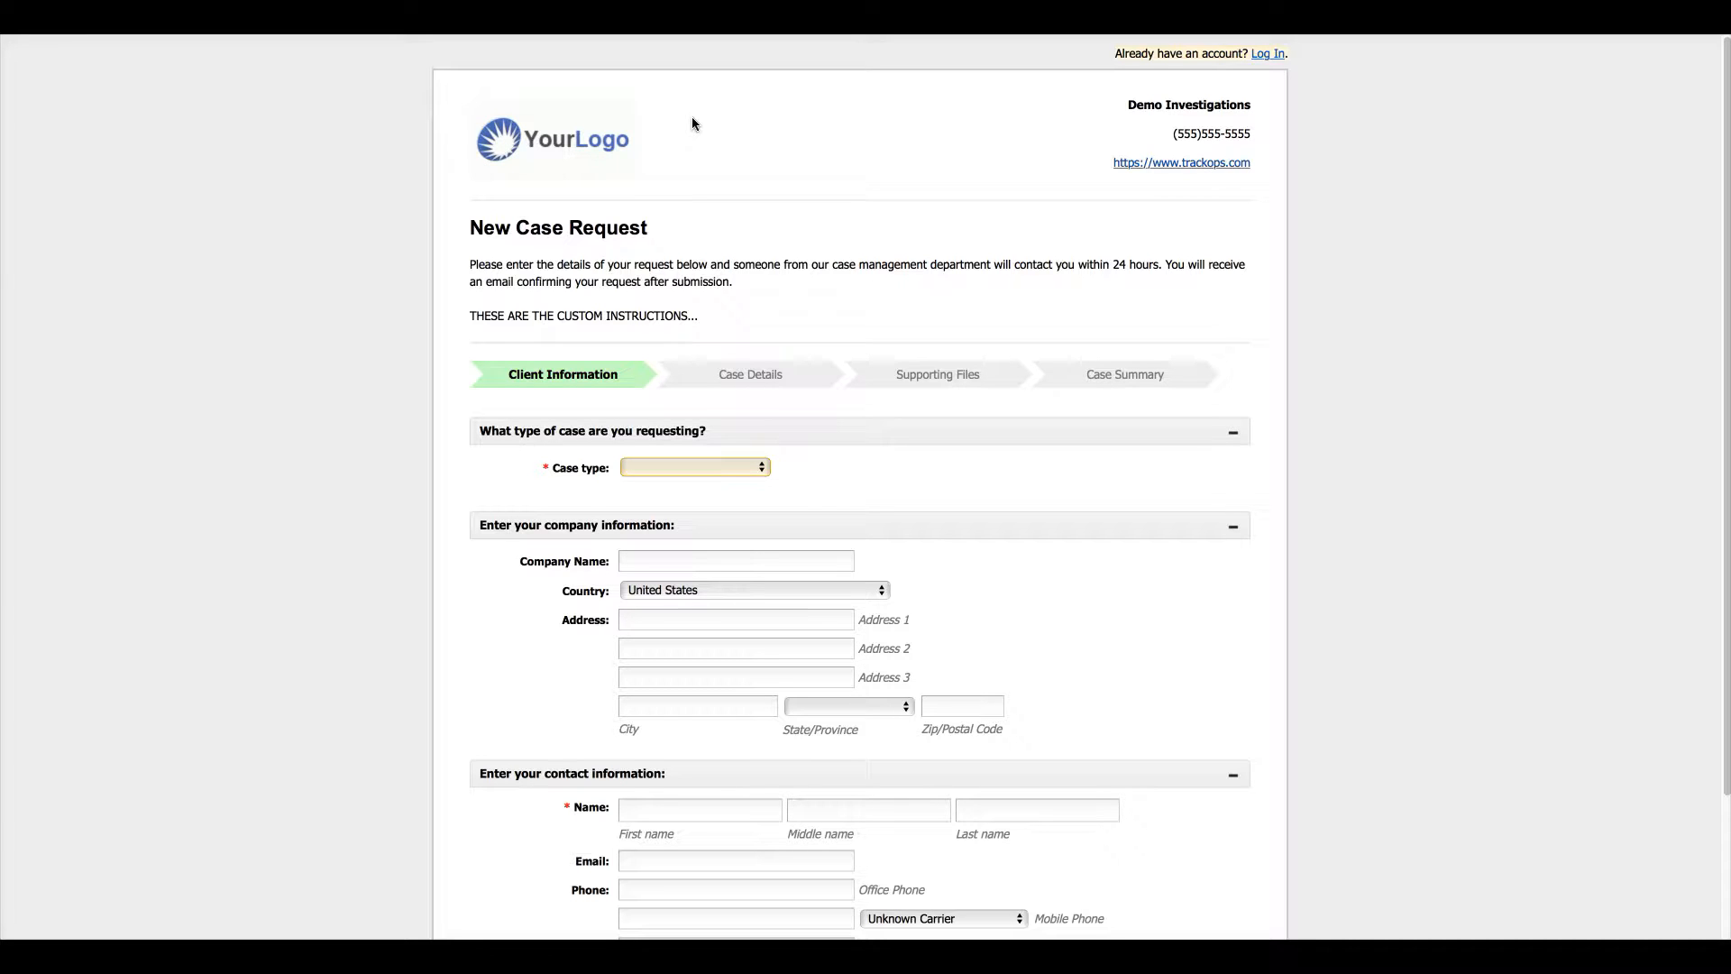
pyautogui.scroll(-1, 868, 246)
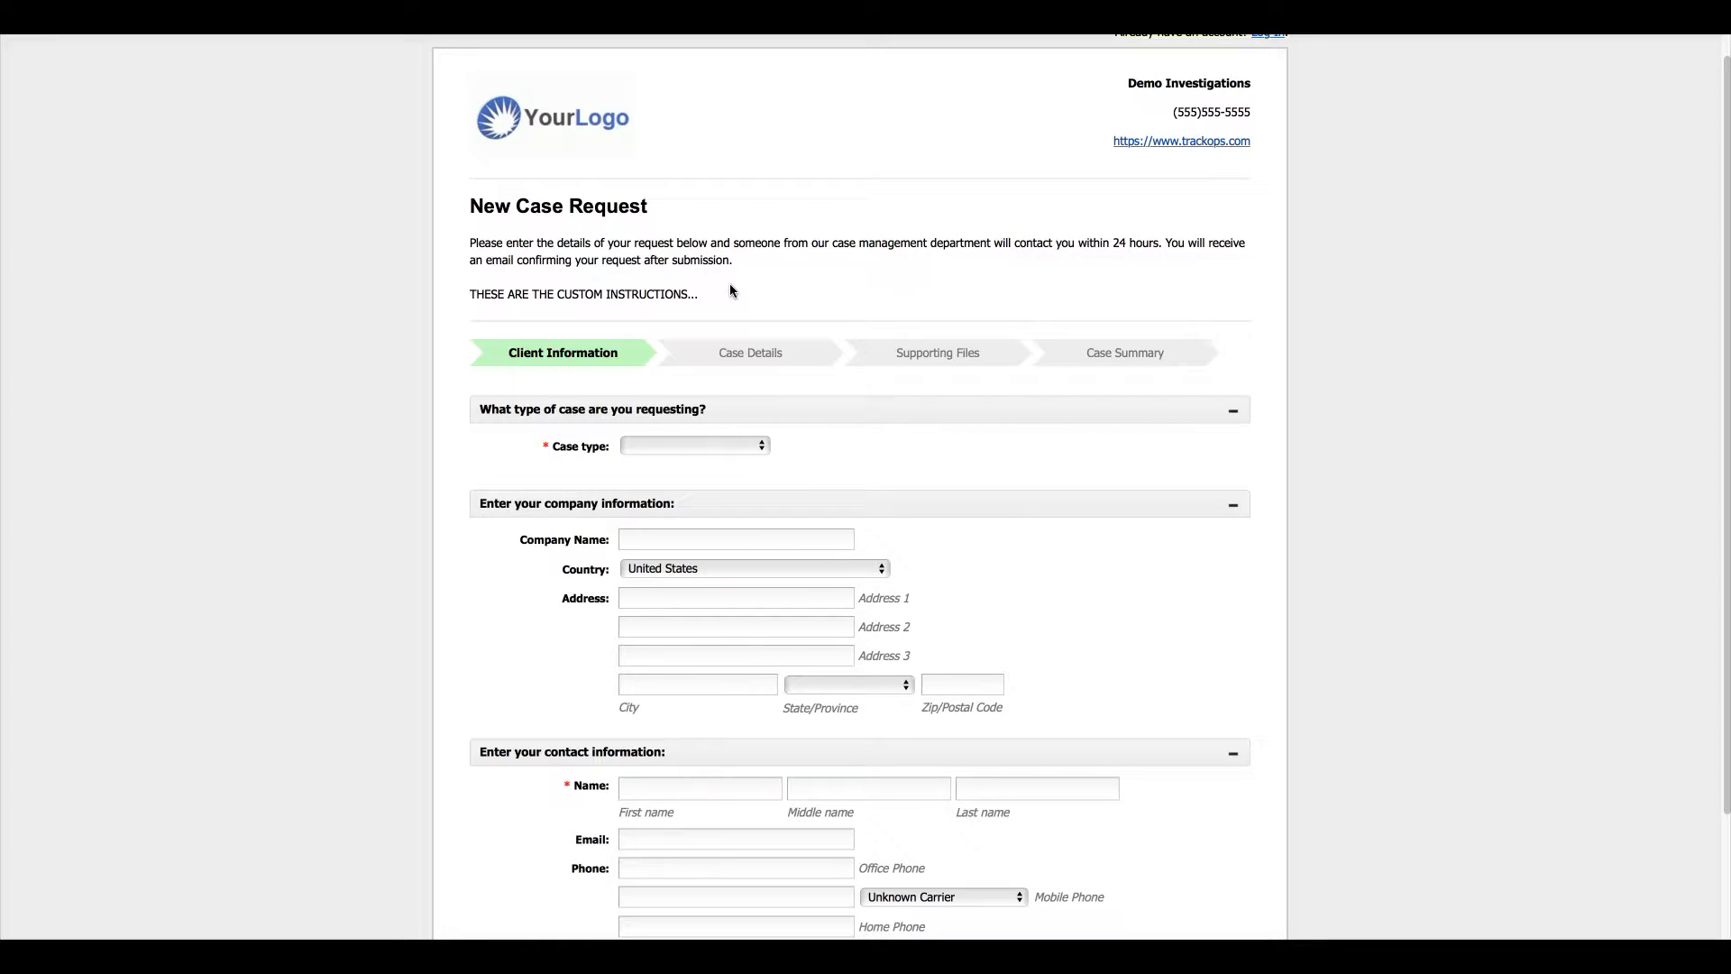
pyautogui.scroll(-3, 732, 290)
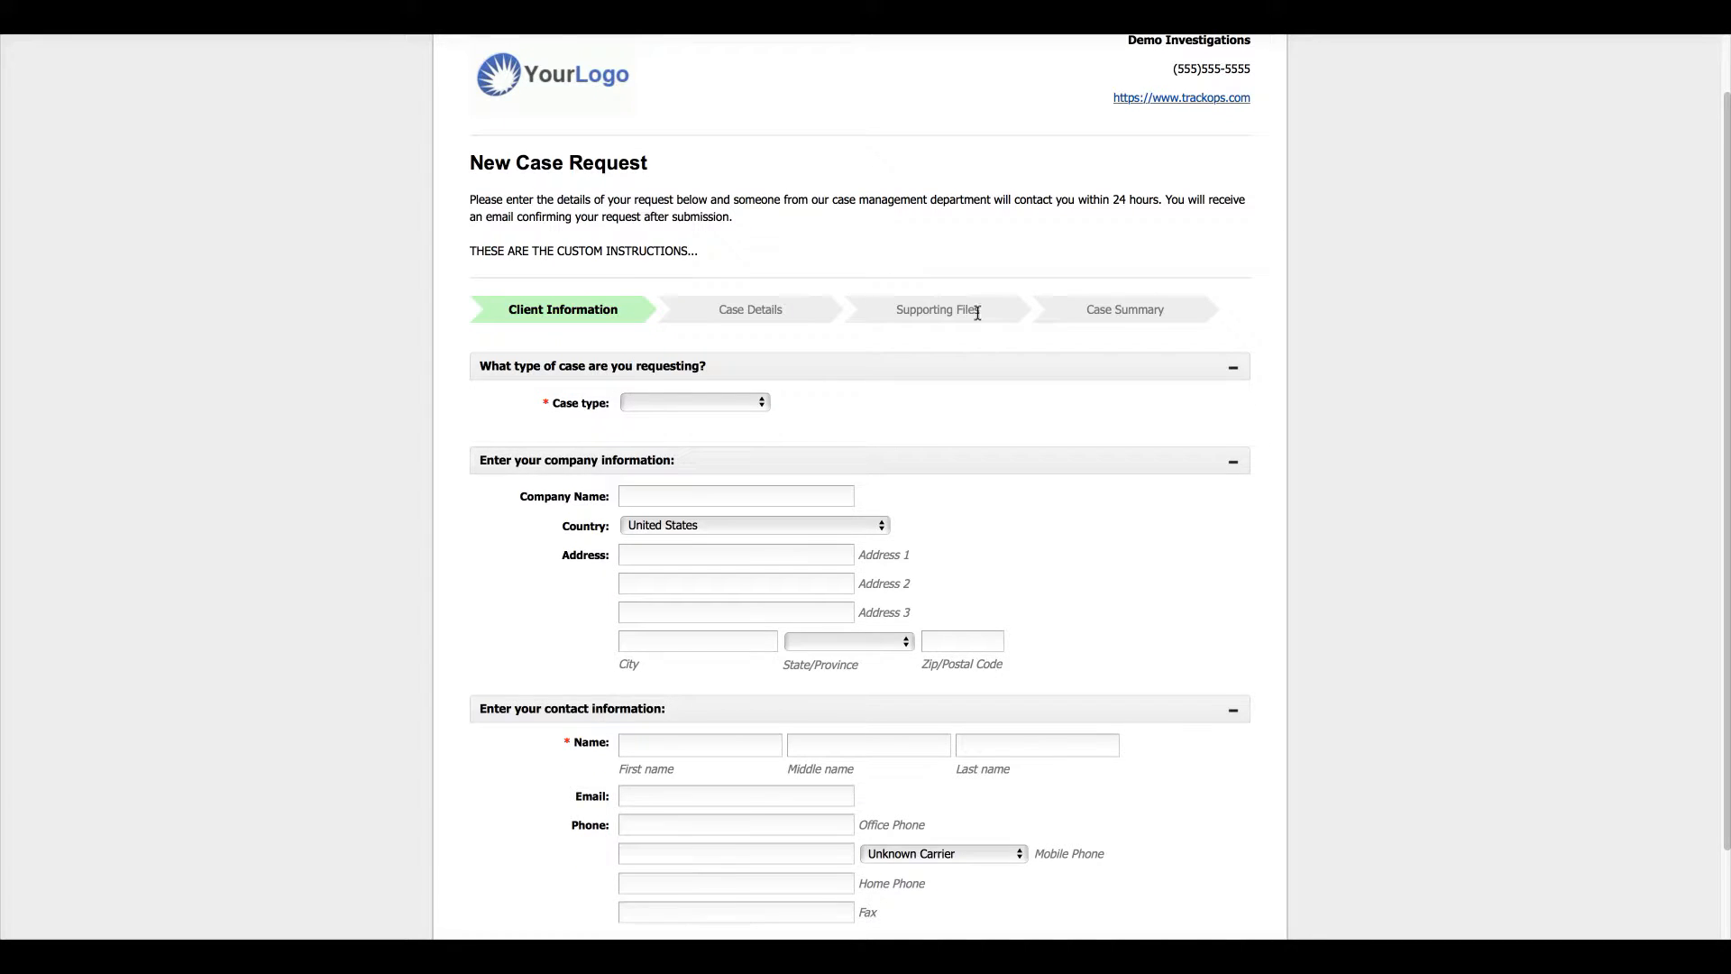
pyautogui.scroll(-1, 799, 294)
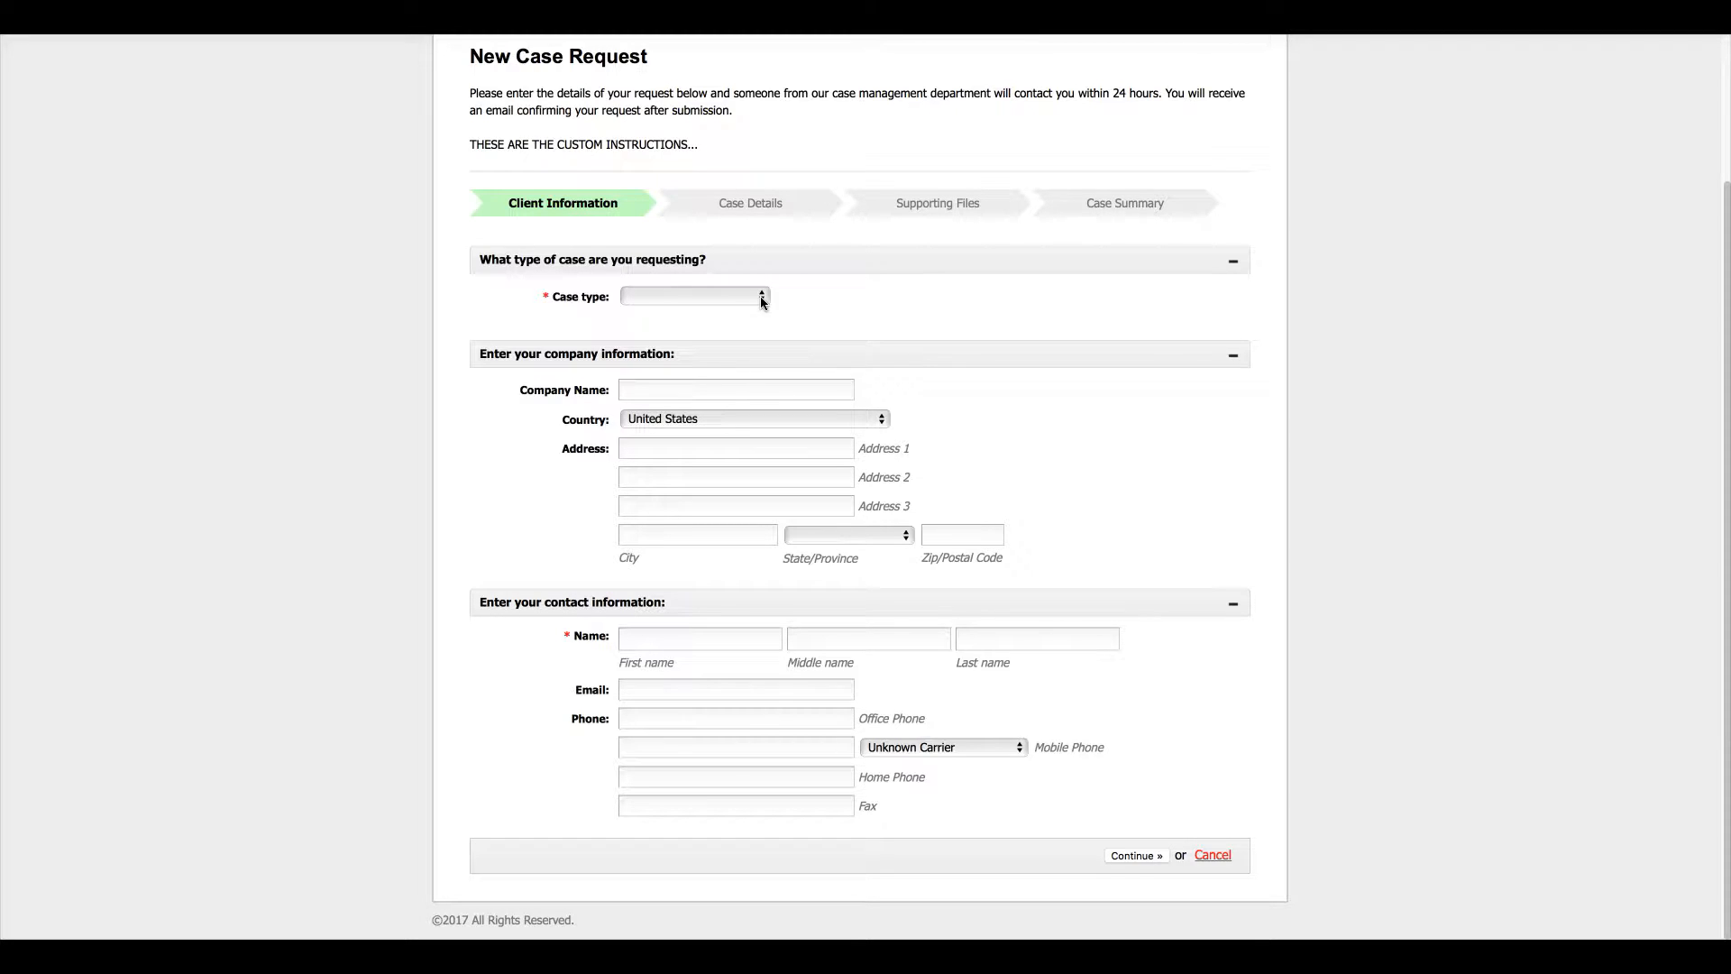
# - Set the case type to Workers' Compensation, replacing an initial Infidelity choice
pyautogui.click(762, 296)
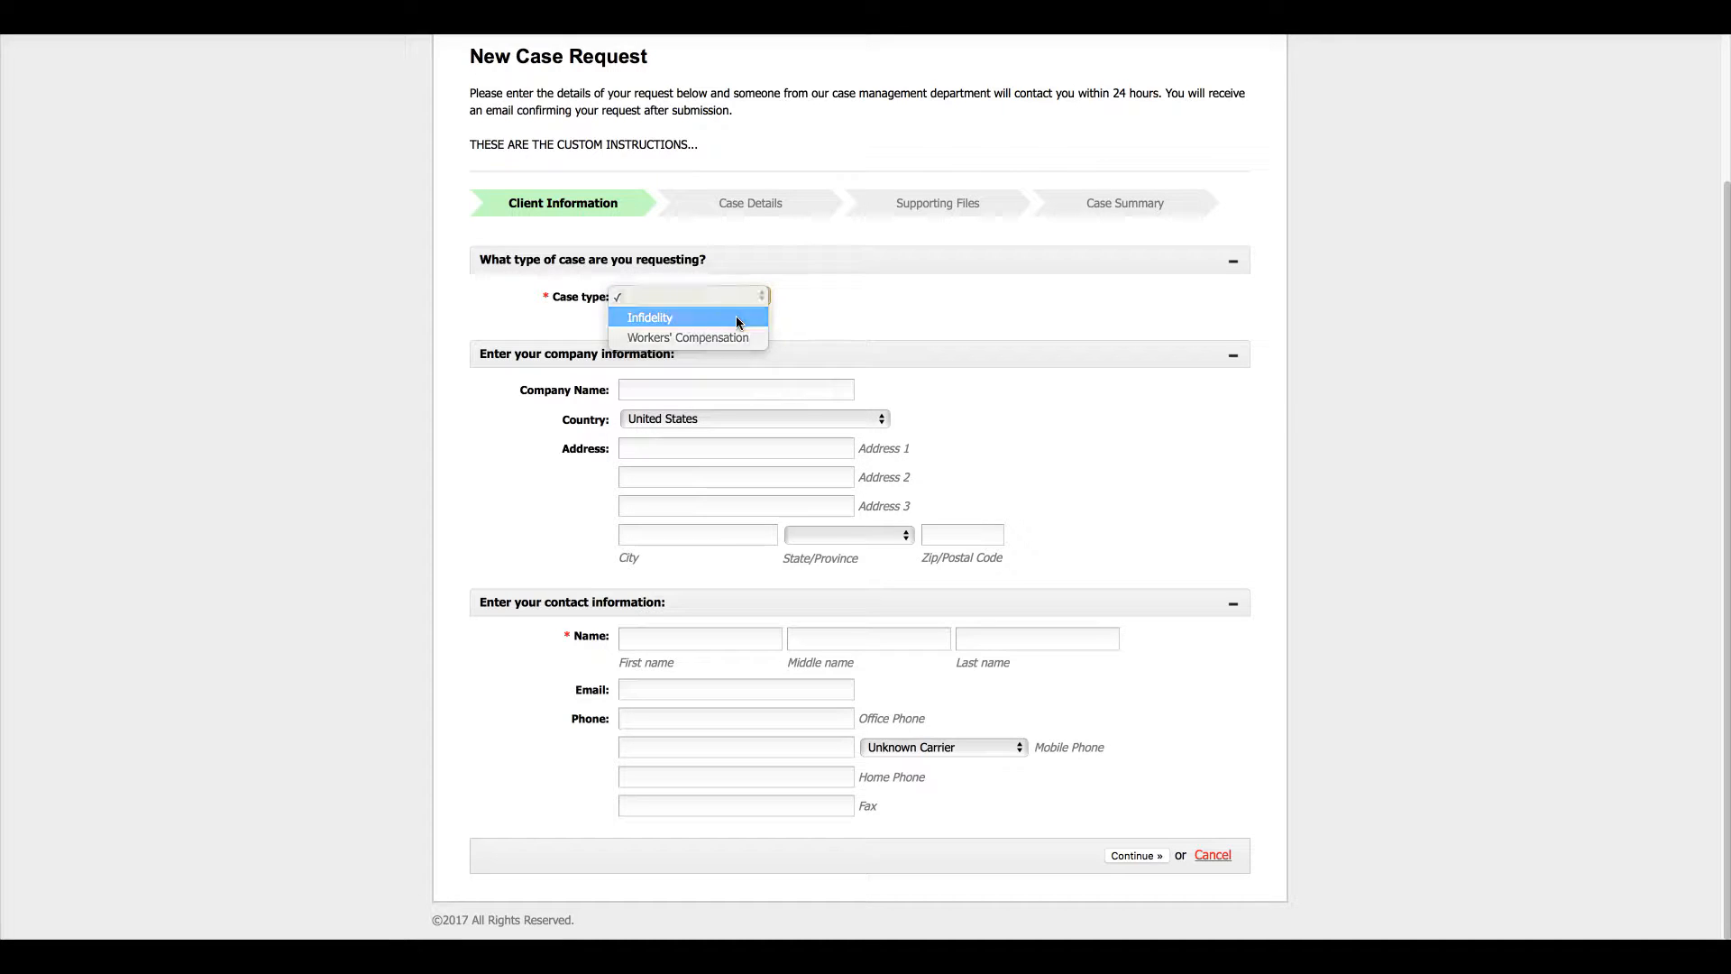
pyautogui.click(735, 318)
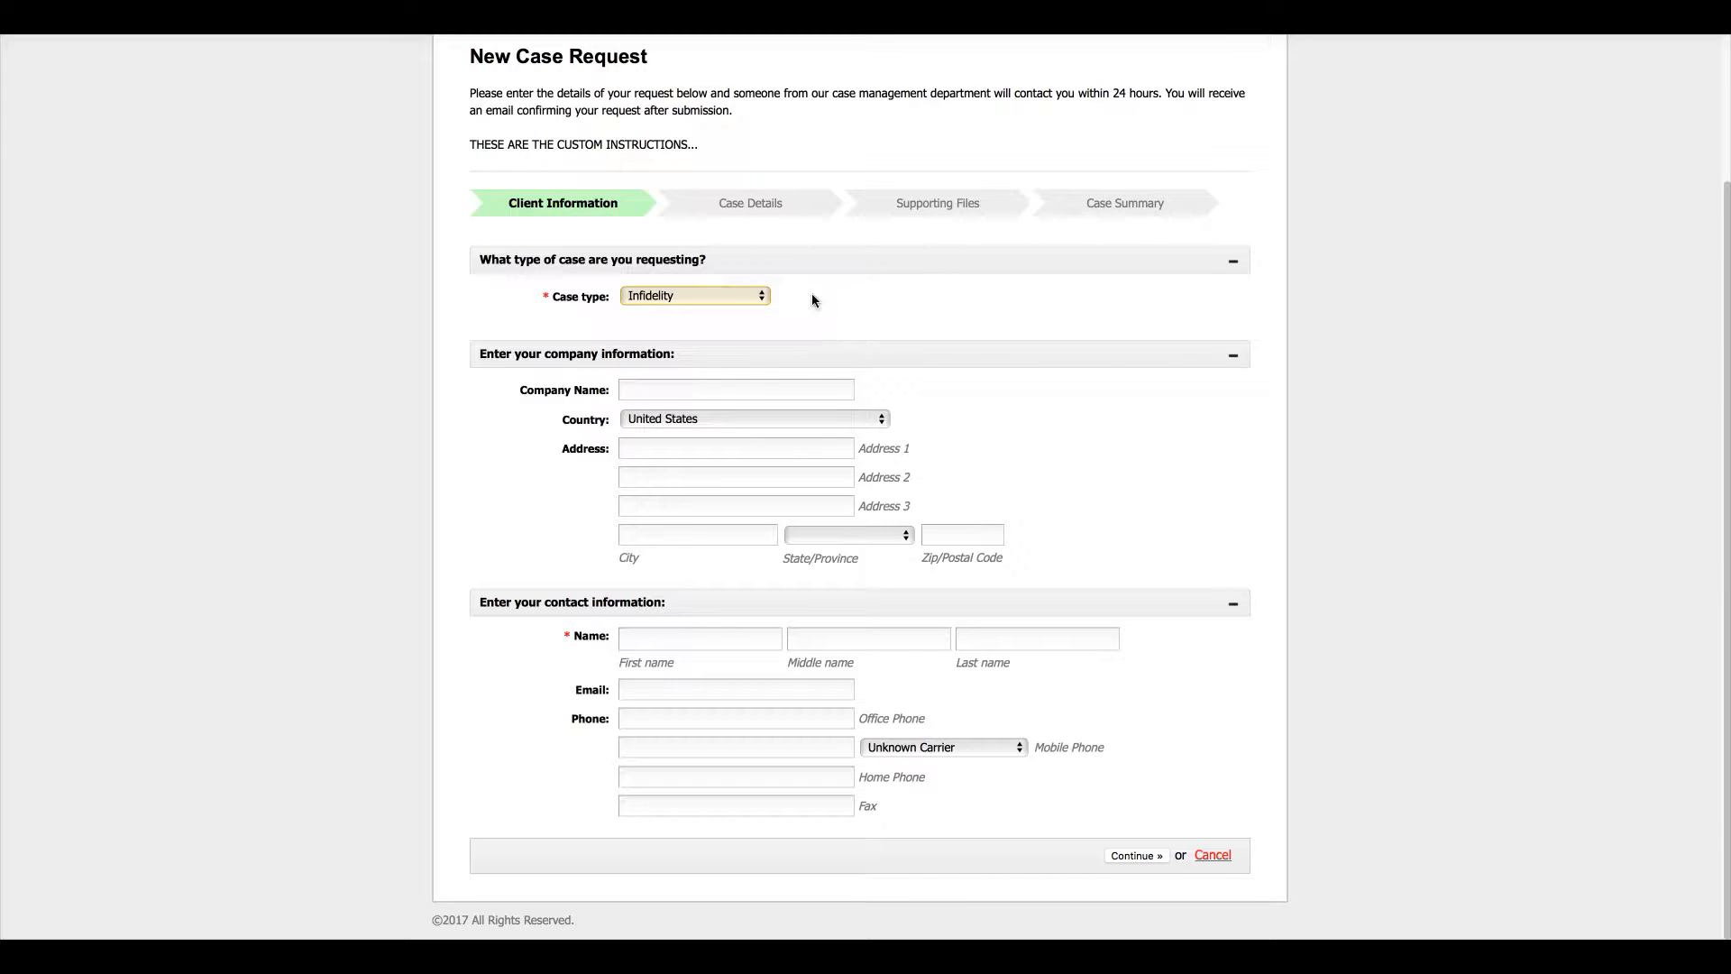
pyautogui.click(757, 294)
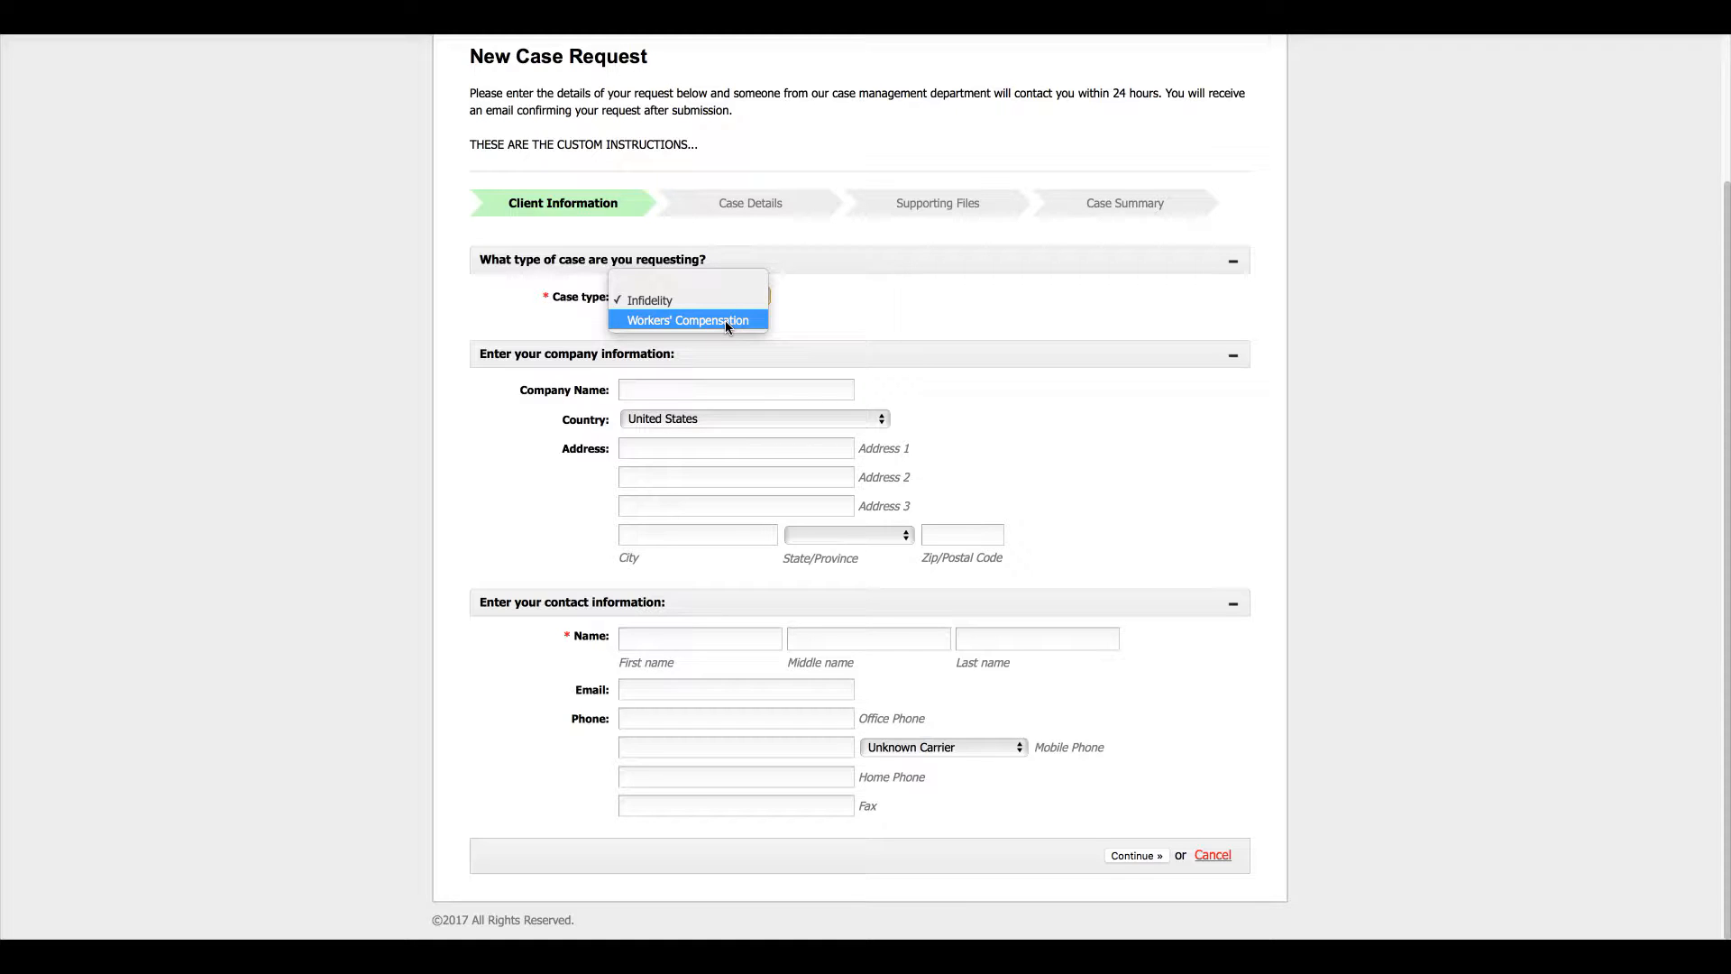
pyautogui.click(724, 321)
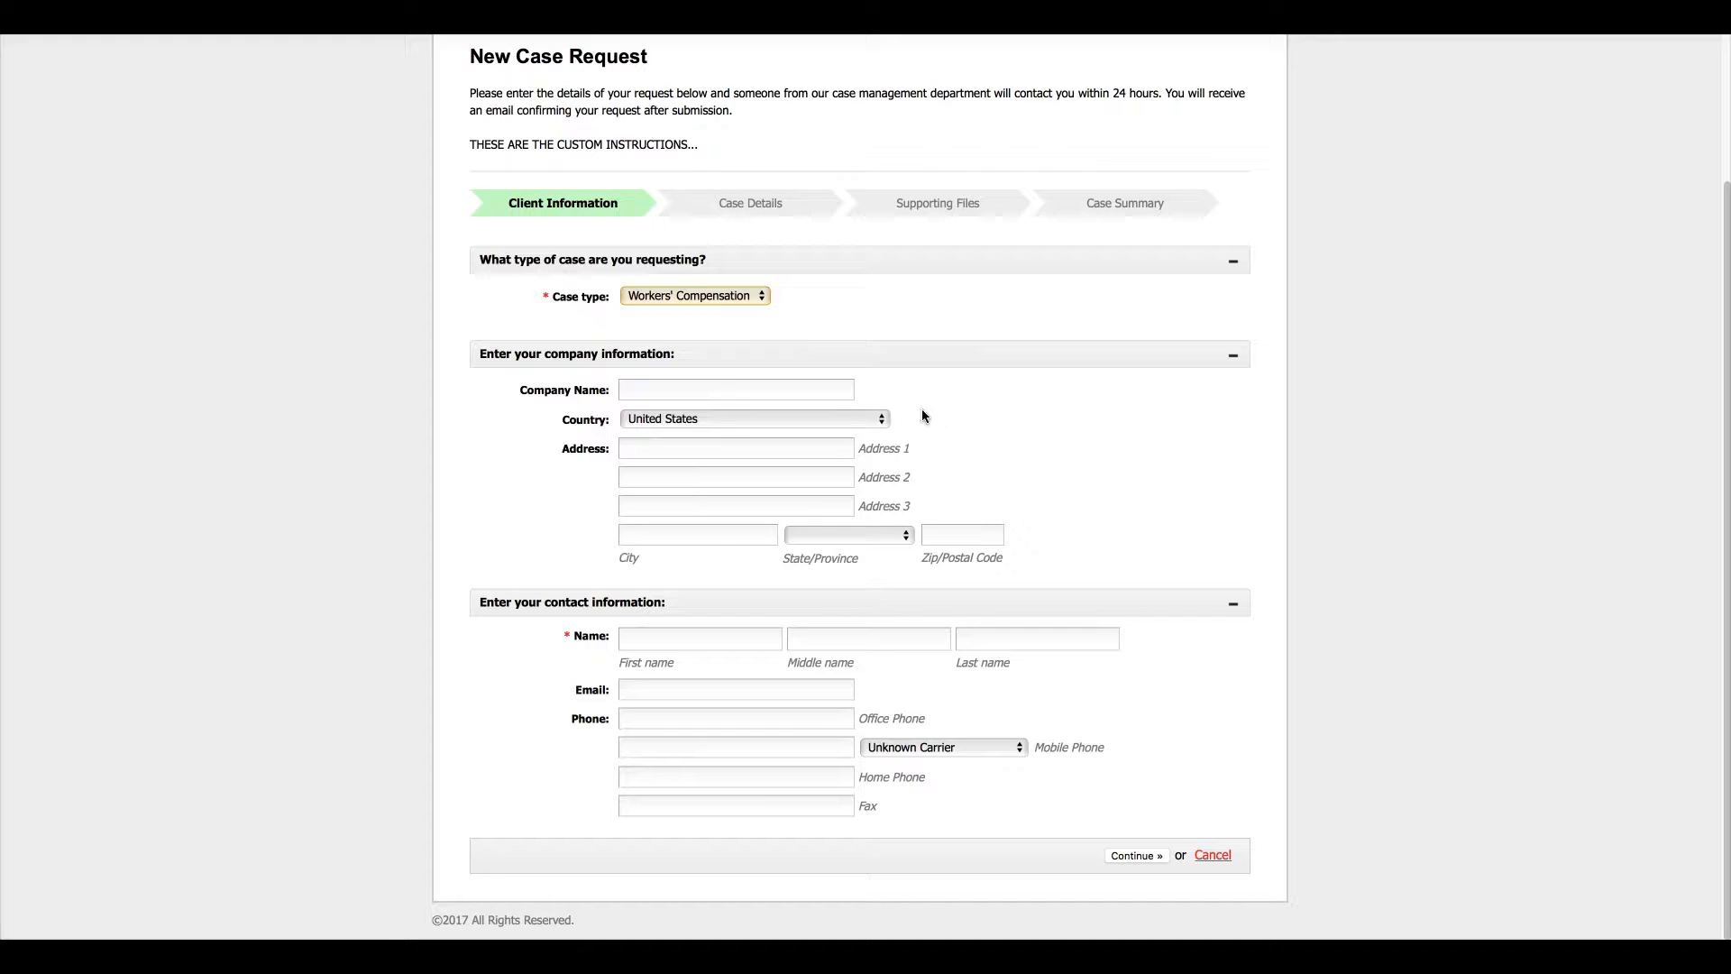
pyautogui.click(736, 391)
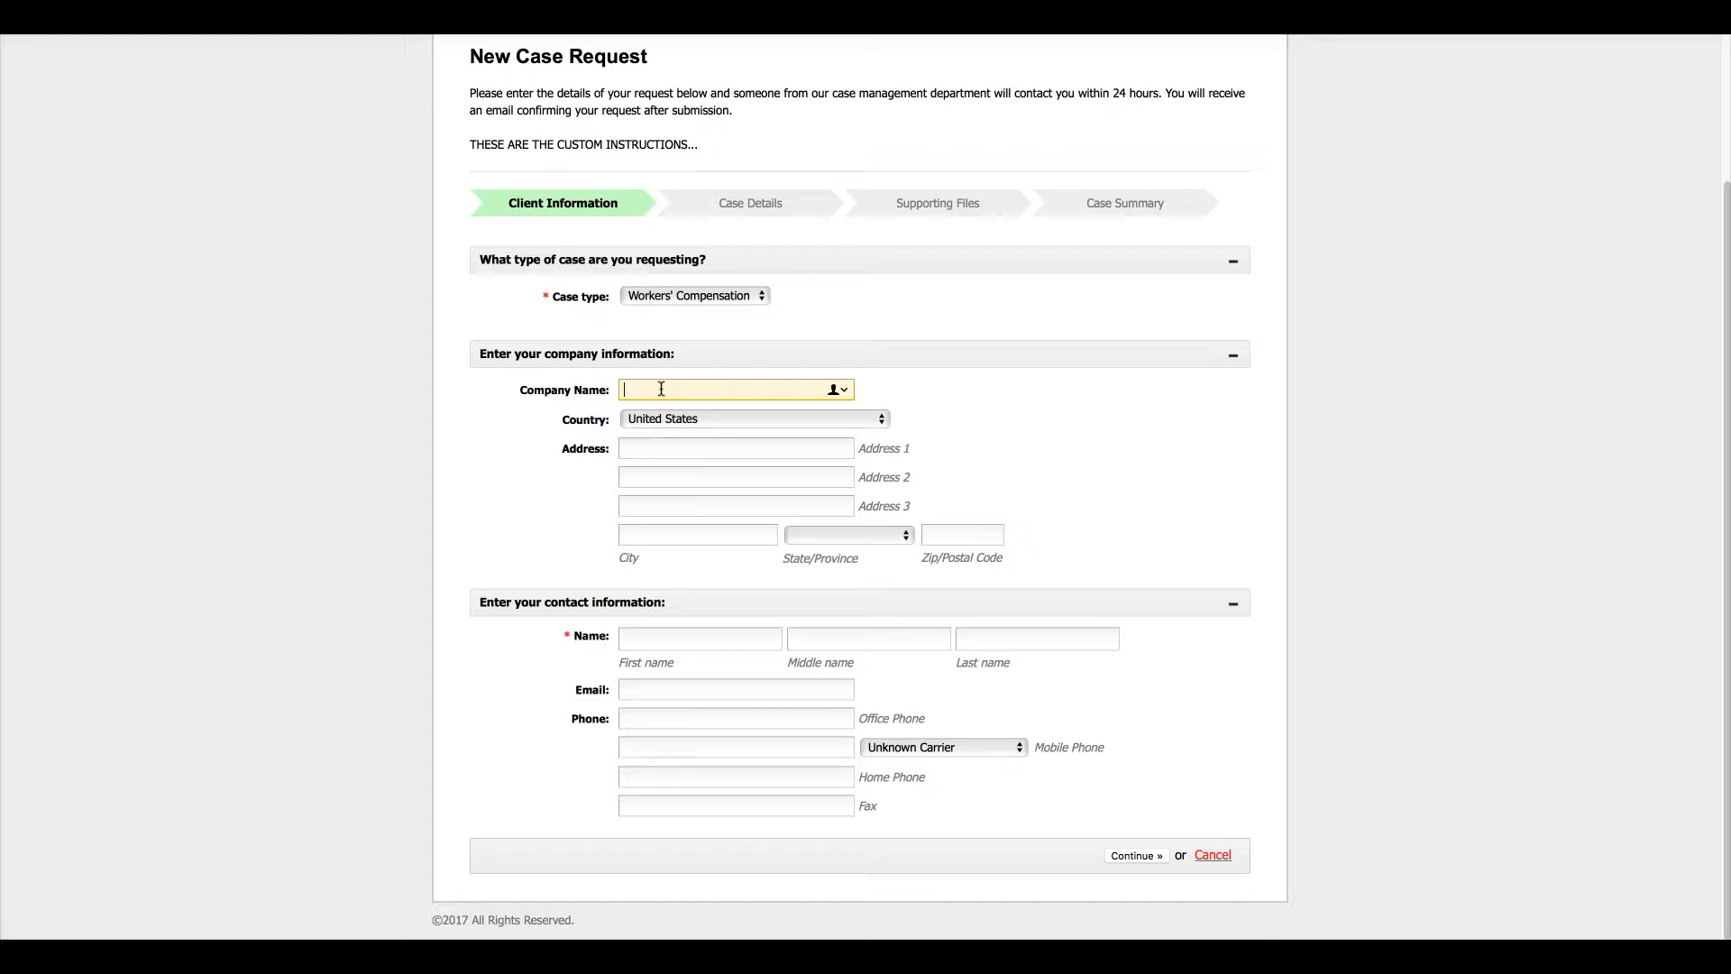
# - Enter a first draft of the contact's first and last name
pyautogui.write('Smith, John')
pyautogui.click(674, 639)
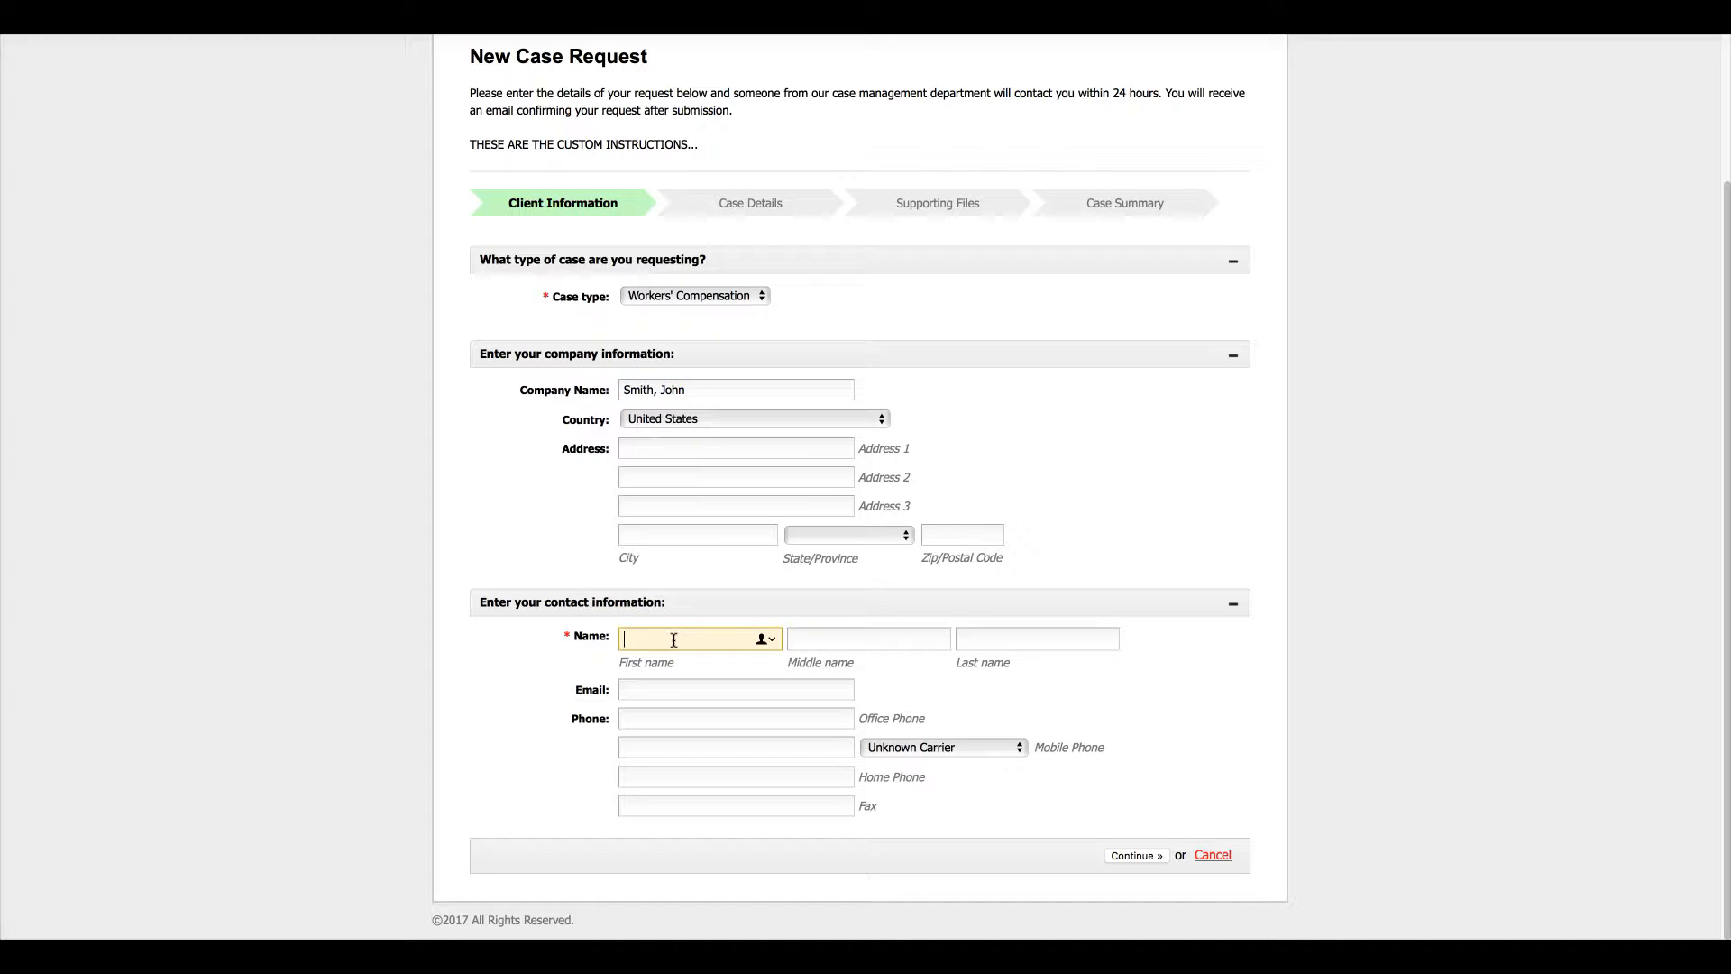
pyautogui.write('John')
pyautogui.click(1009, 640)
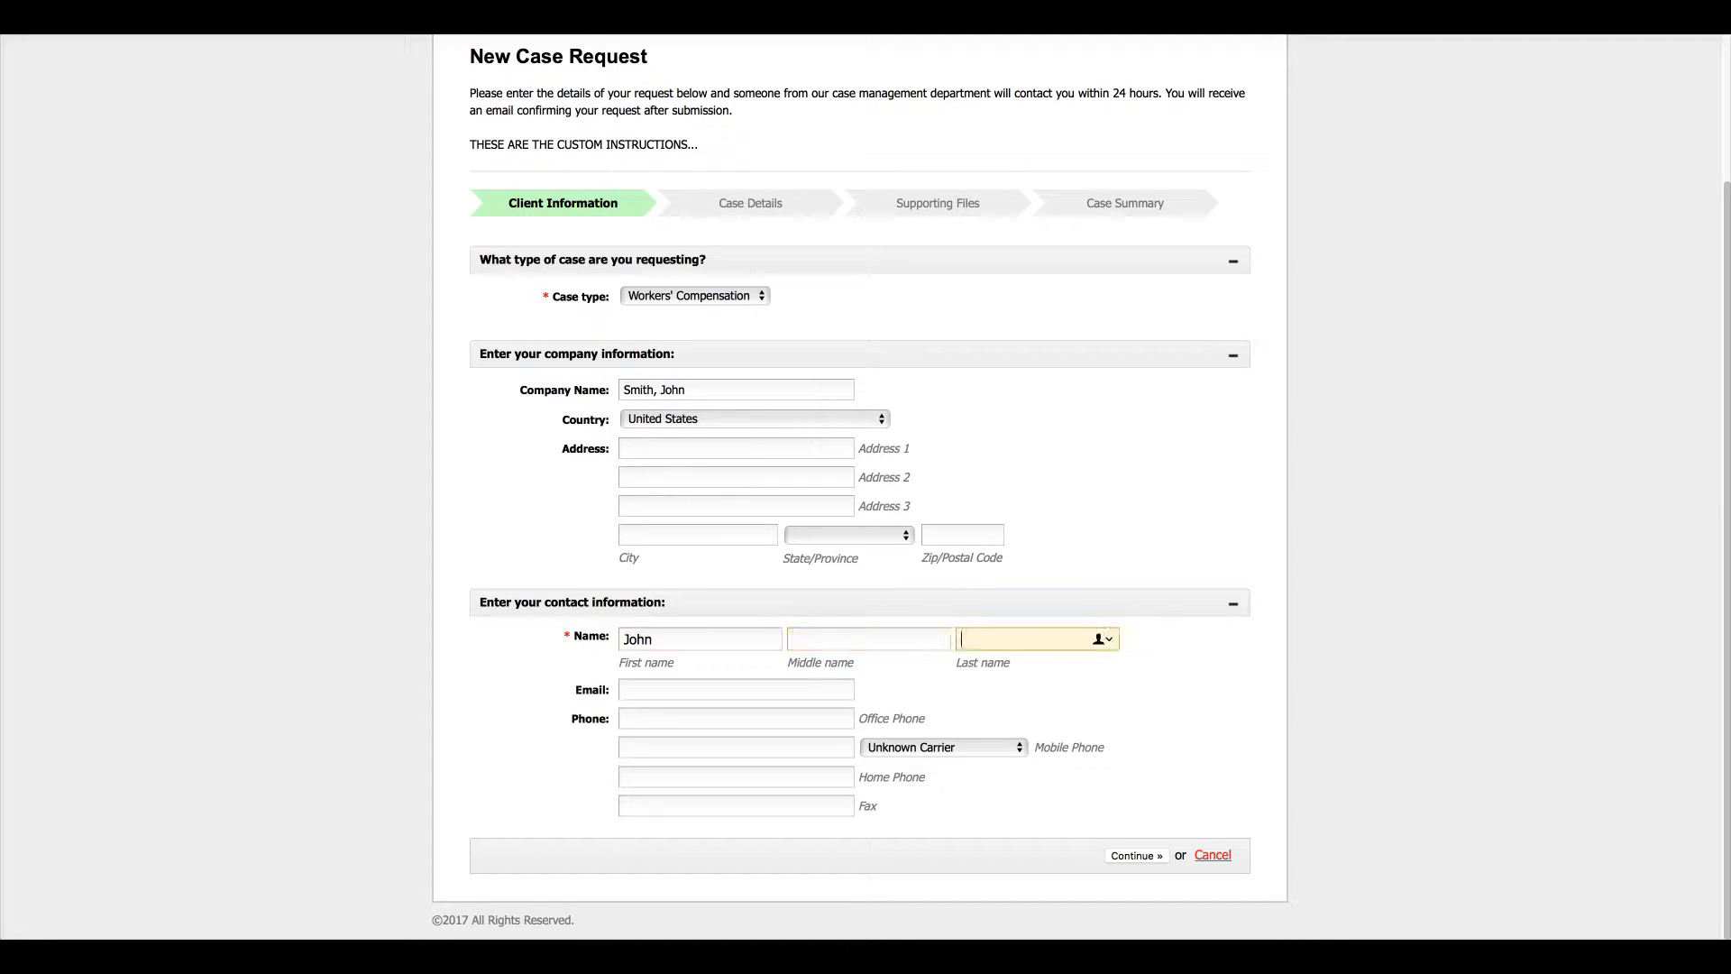
pyautogui.write('Smith')
pyautogui.click(887, 332)
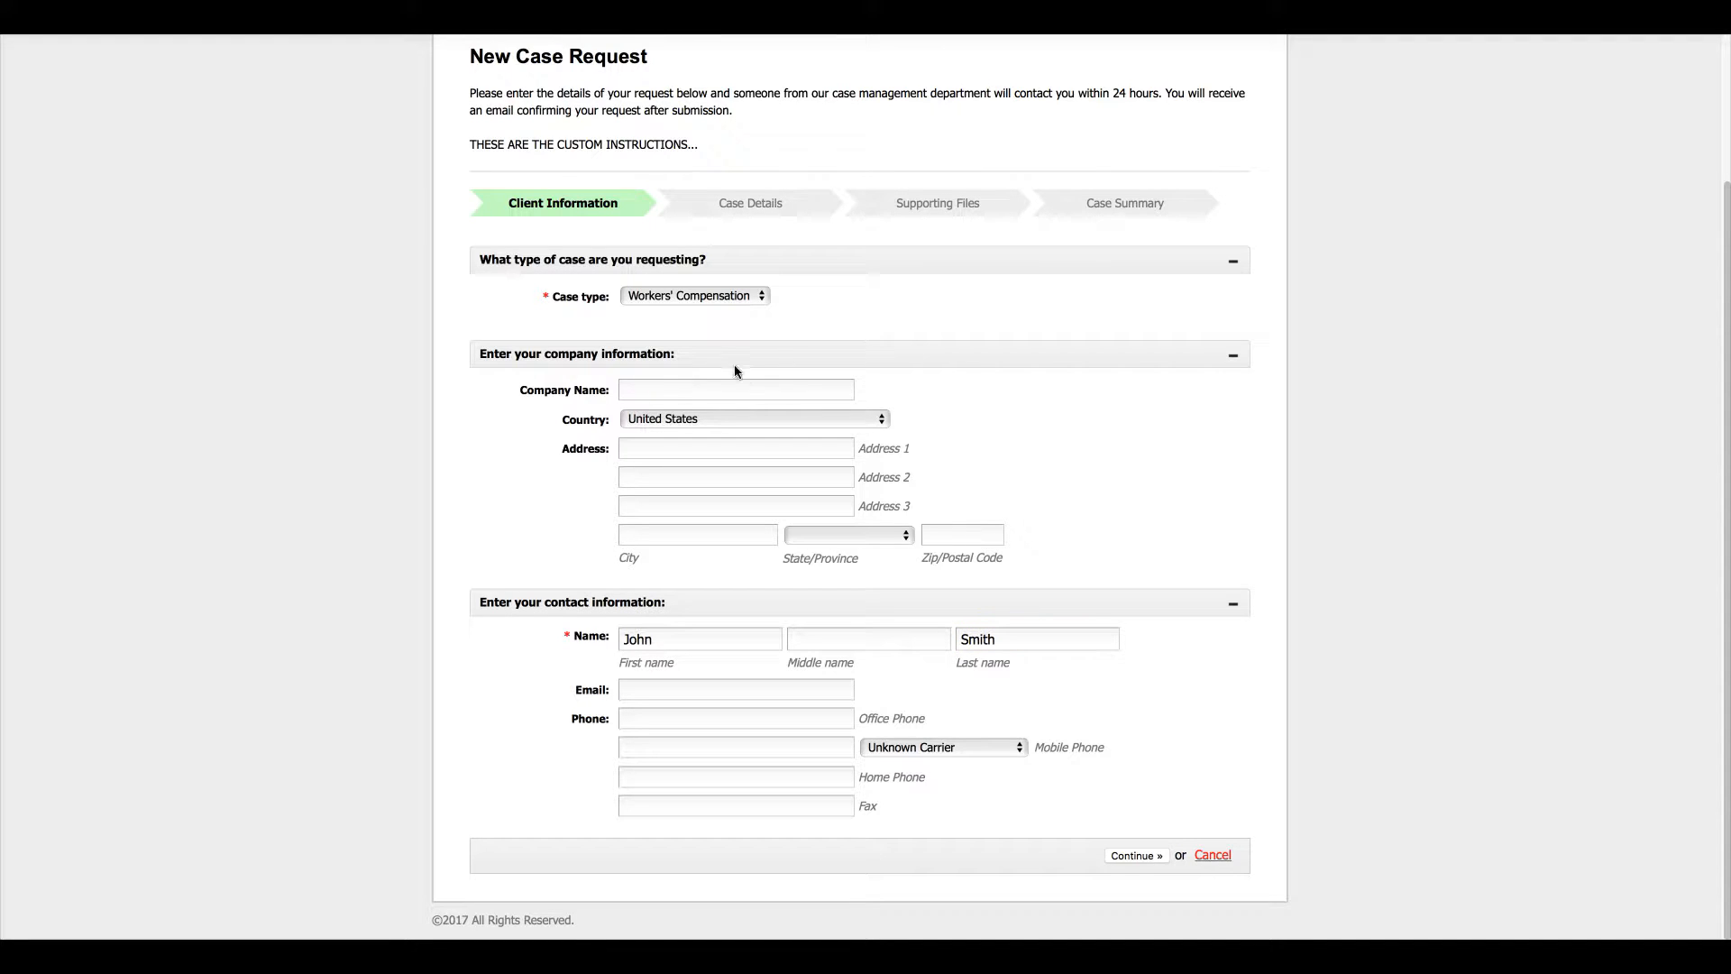
# - Set company to ABC Insurance, correct the contact's name, add their e-mail, and continue
pyautogui.click(745, 389)
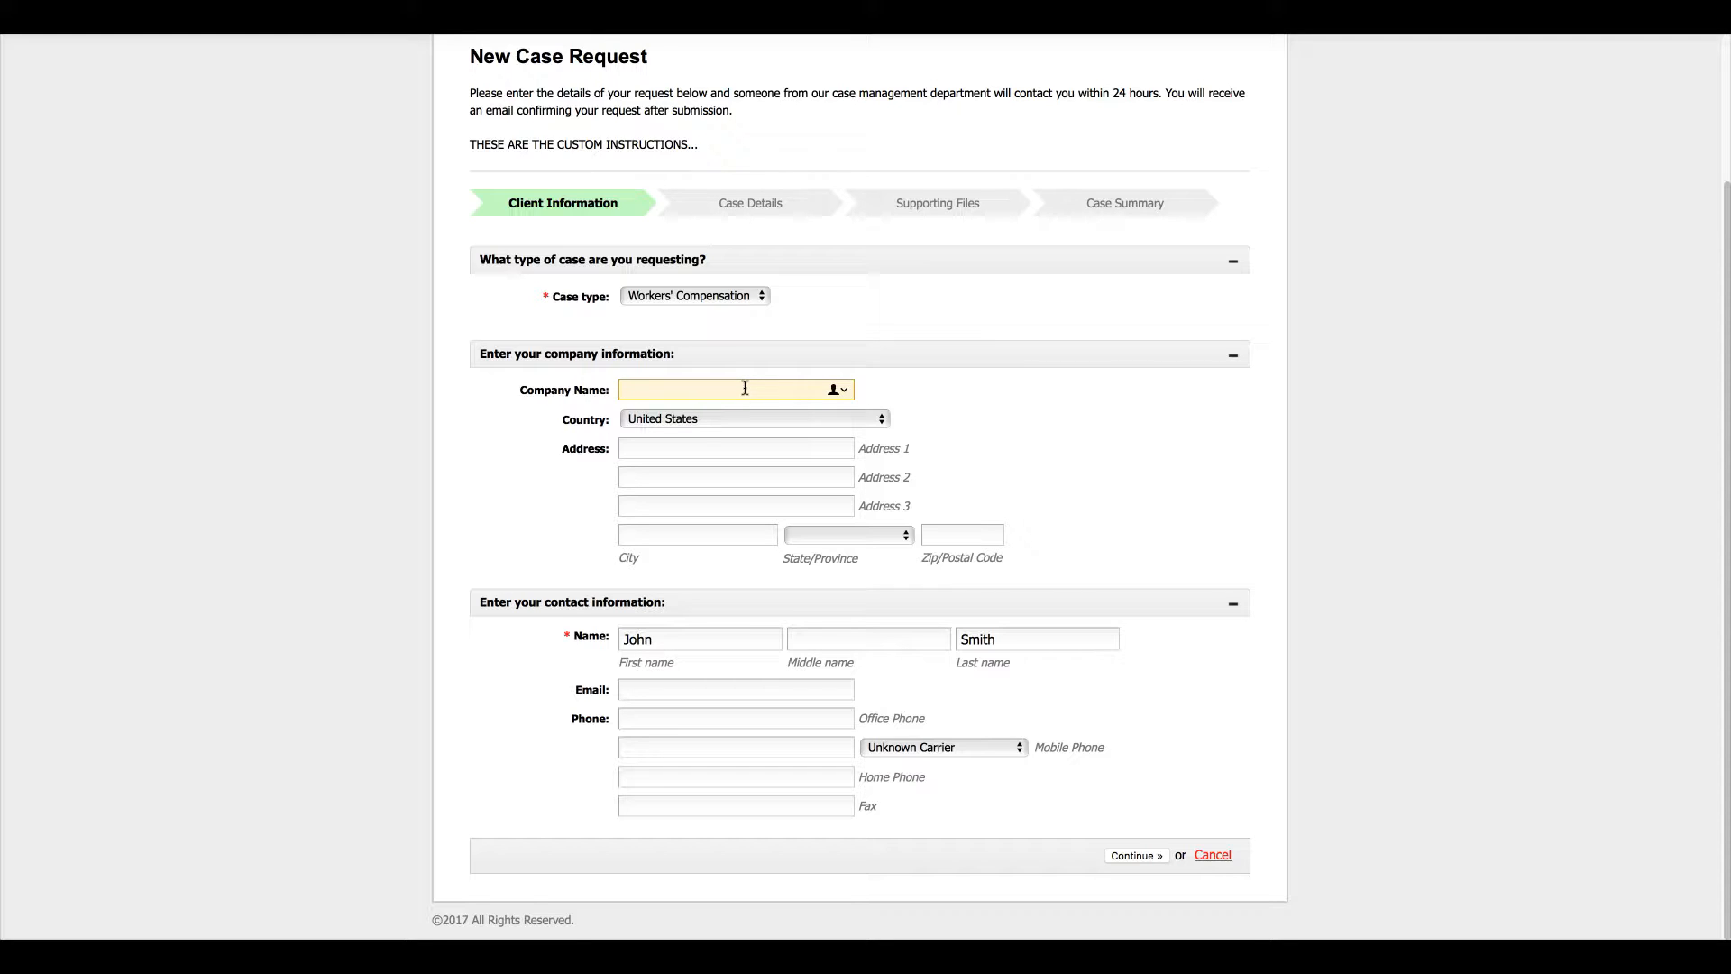
pyautogui.write('ABC Insurance')
pyautogui.doubleClick(697, 632)
pyautogui.press('Tab')
pyautogui.press('Tab')
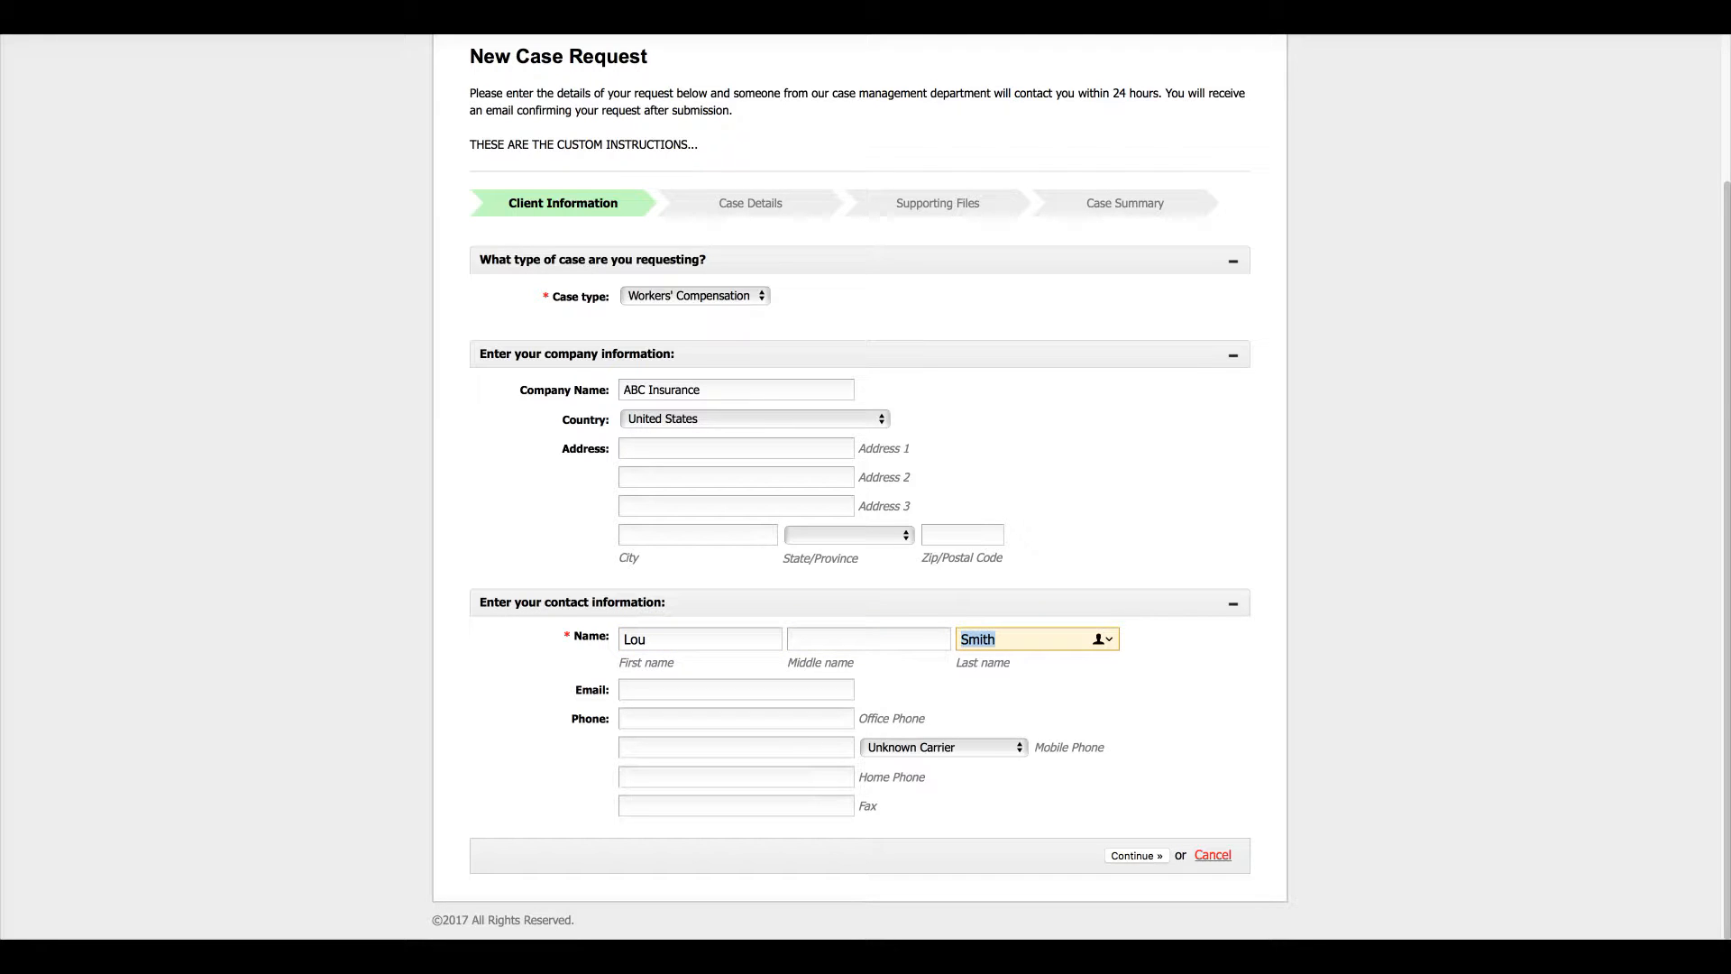
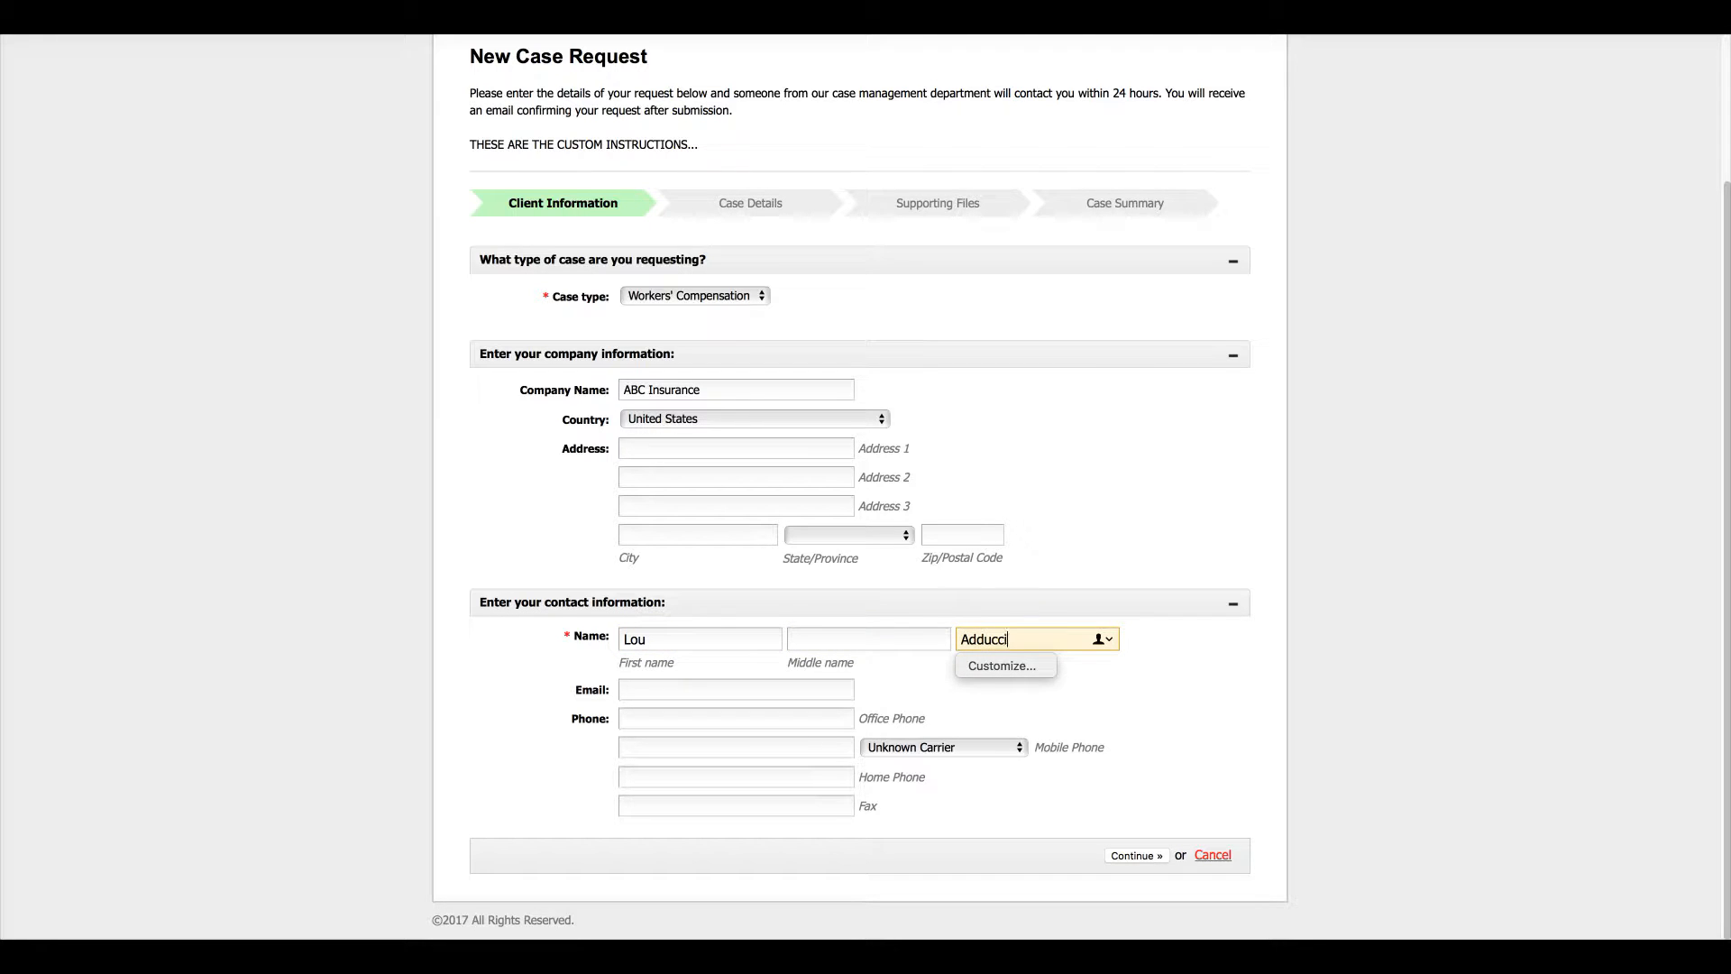
pyautogui.click(696, 683)
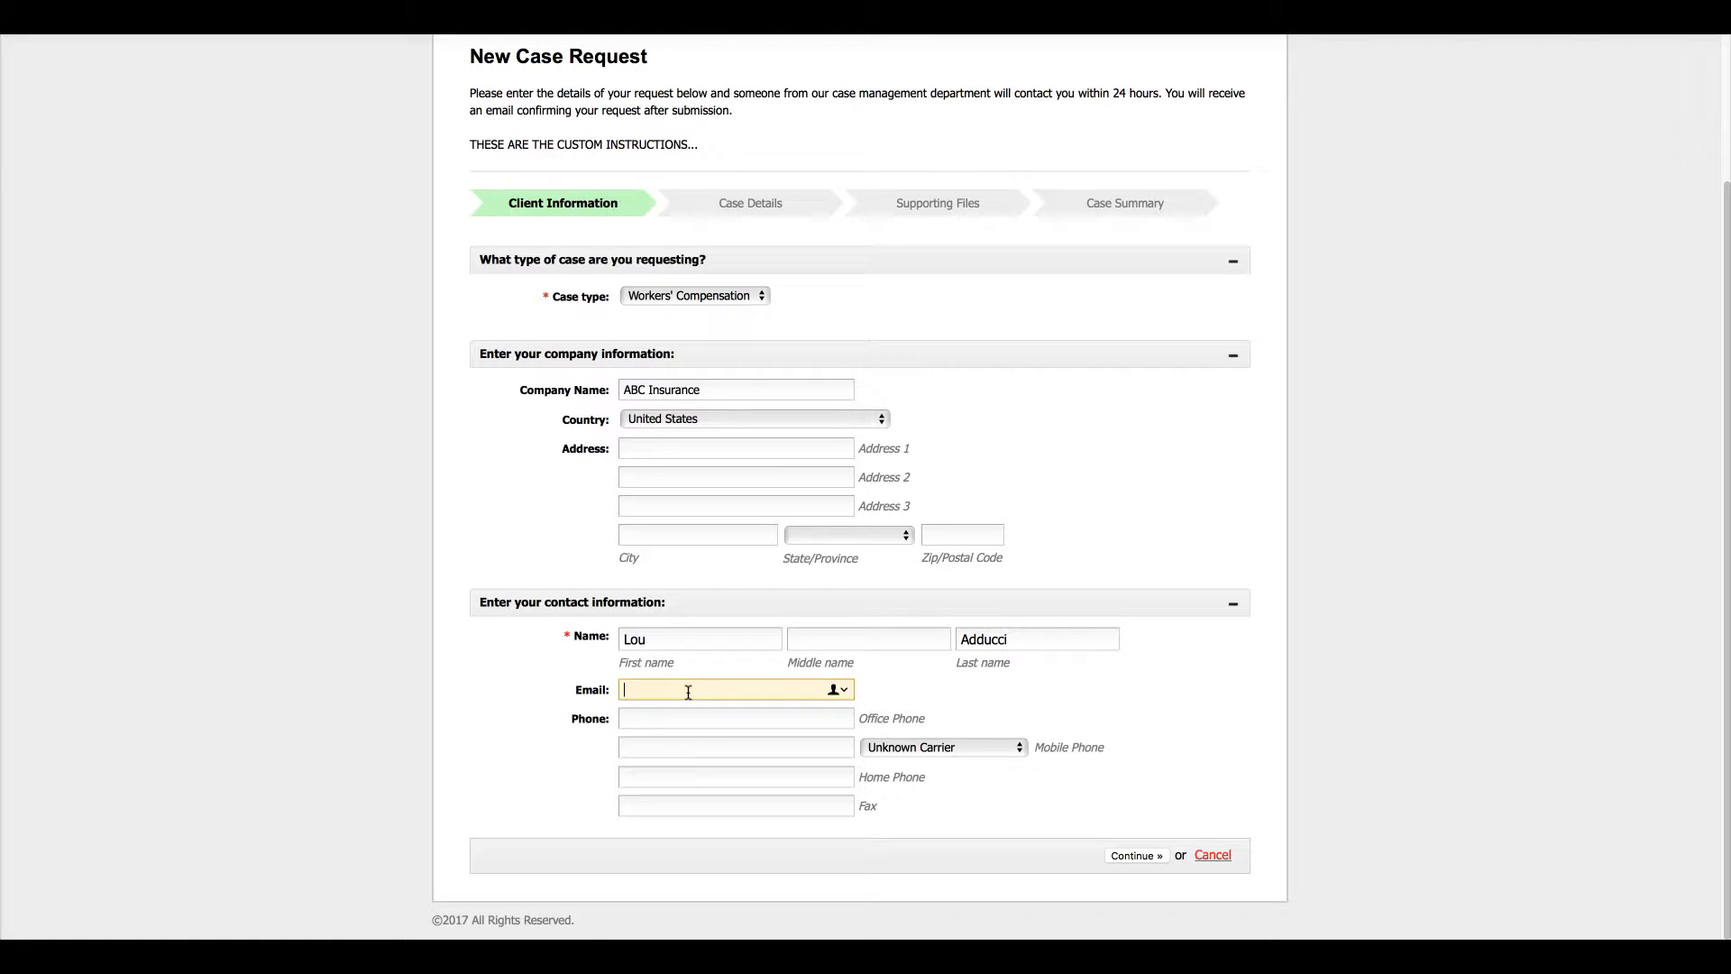
pyautogui.click(1167, 853)
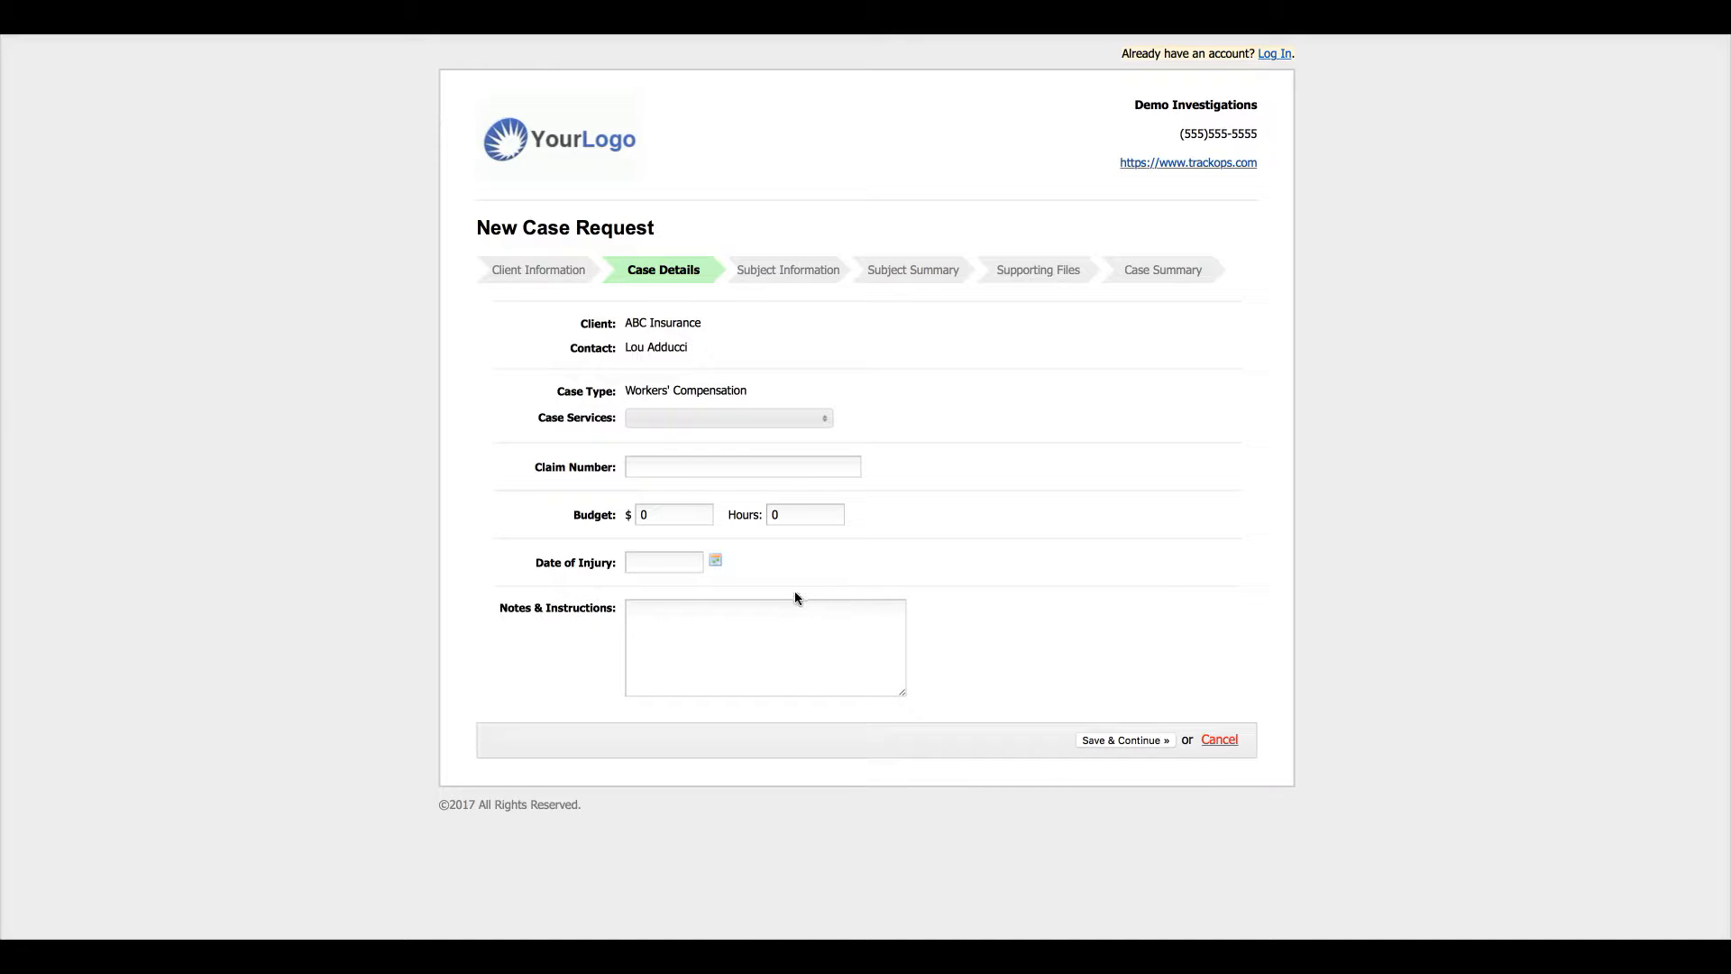
# - Leave Date of Injury, Case Services, Claim Number and Notes blank, then save the case details
pyautogui.click(716, 562)
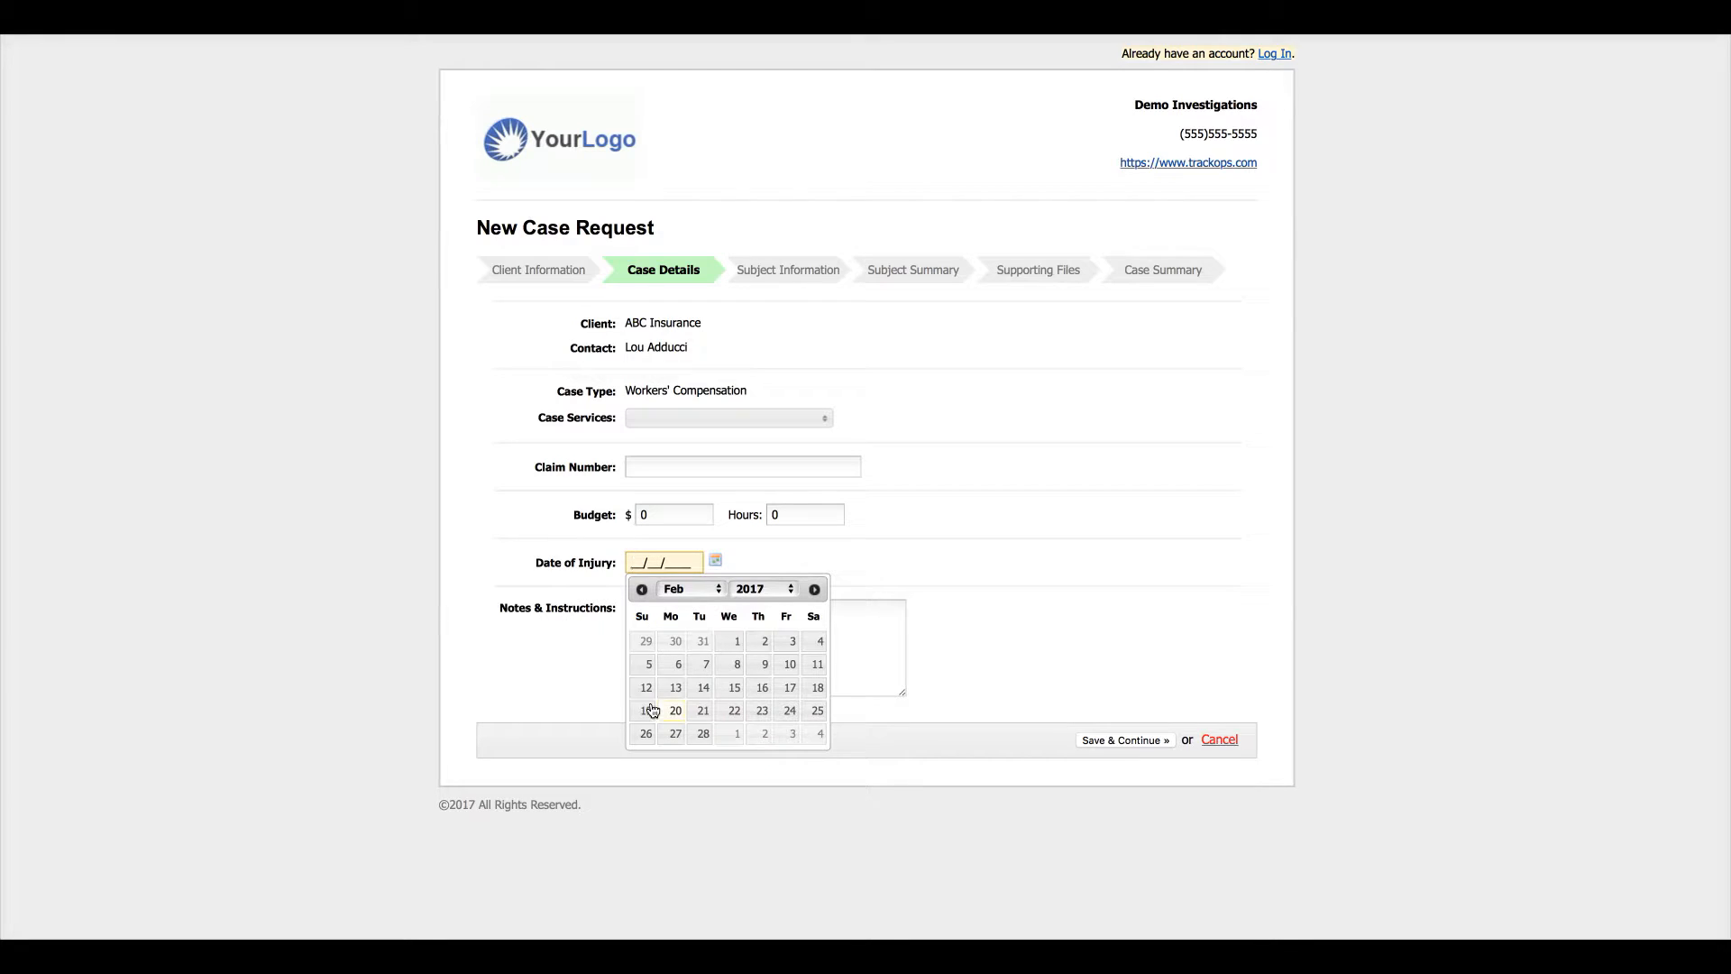
pyautogui.click(916, 564)
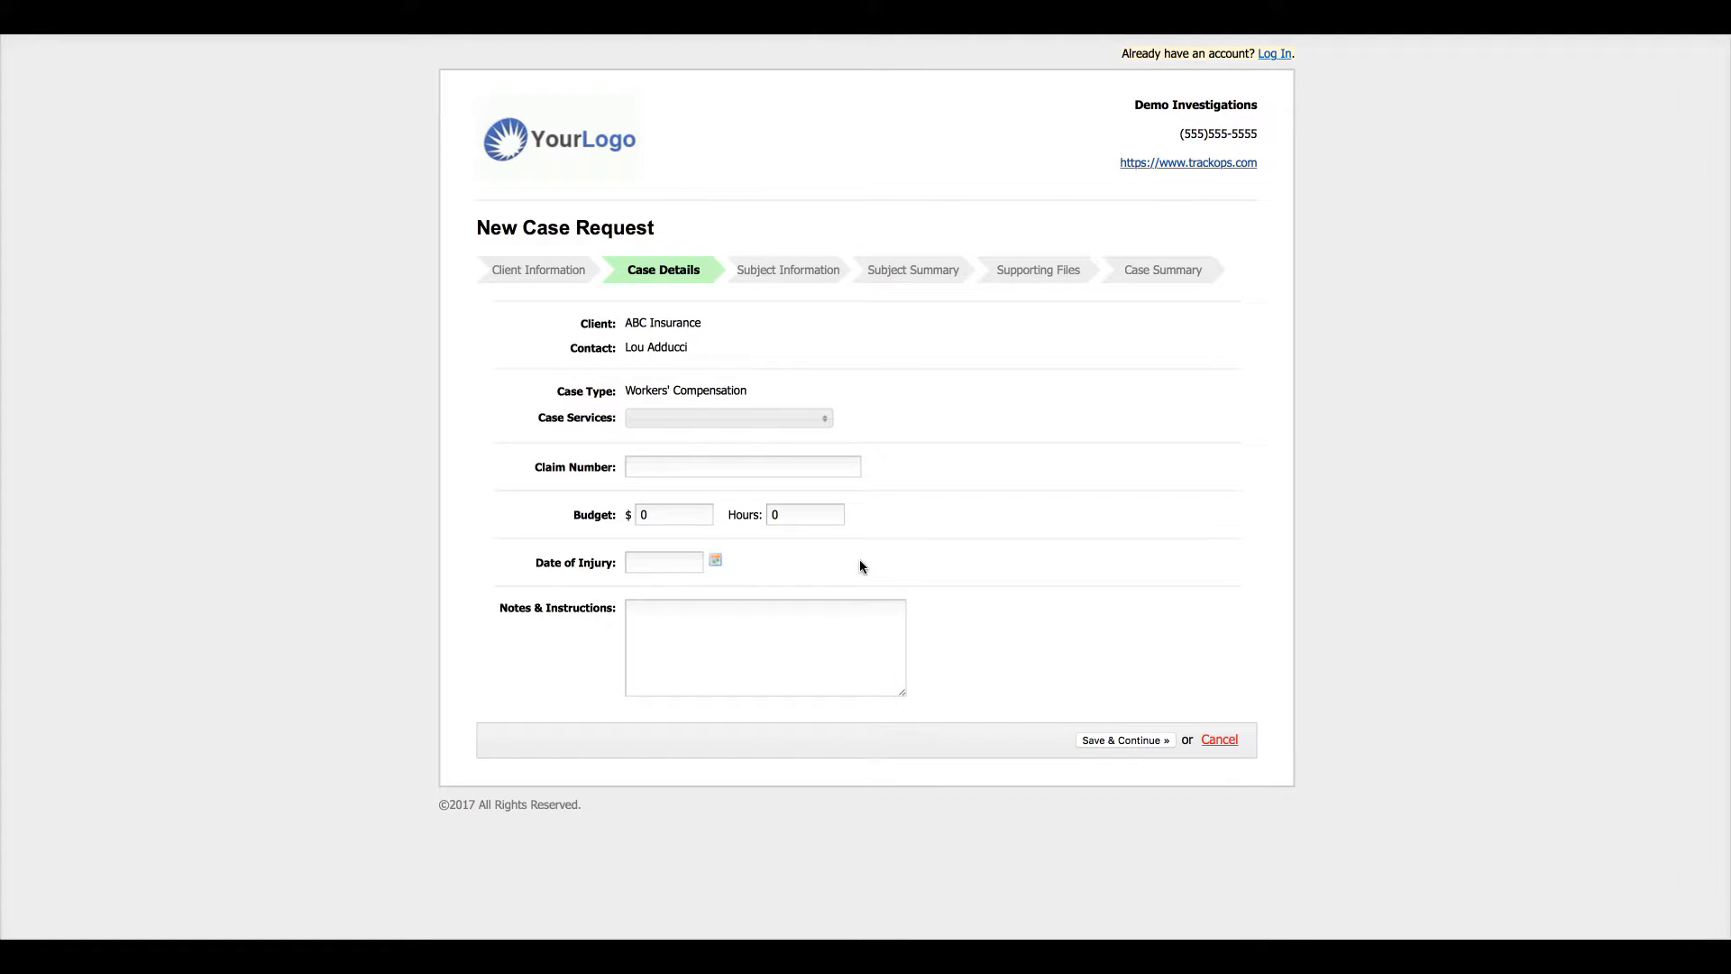
pyautogui.click(712, 417)
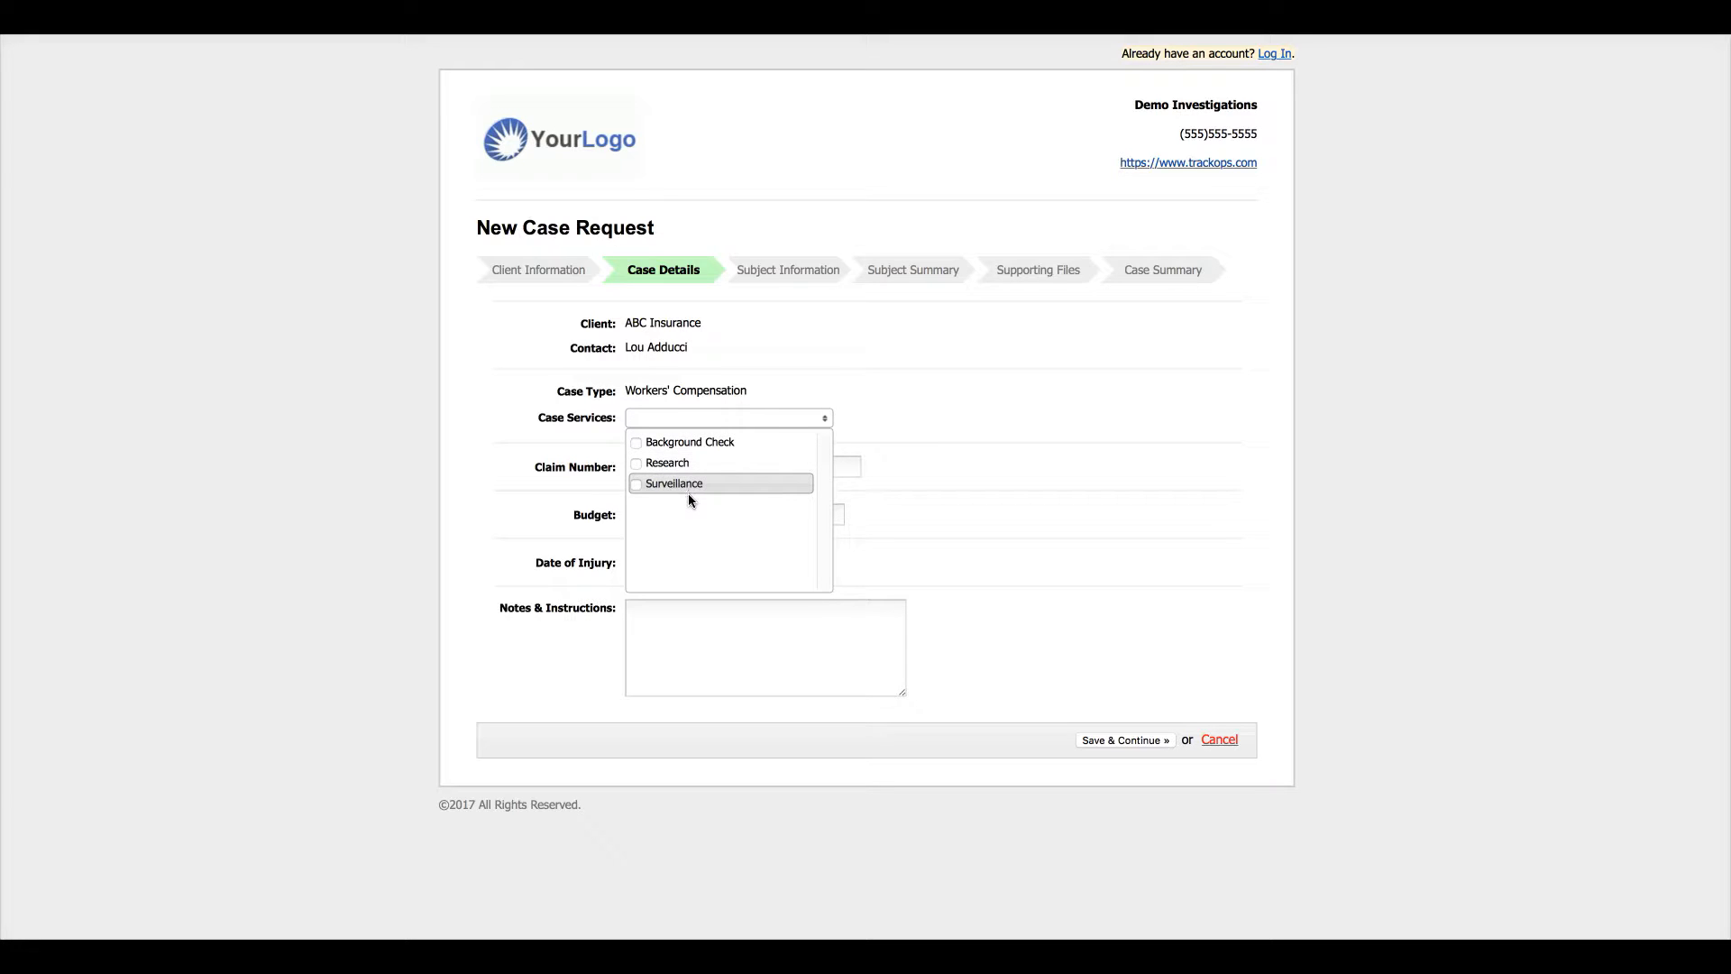
pyautogui.click(800, 402)
pyautogui.click(651, 465)
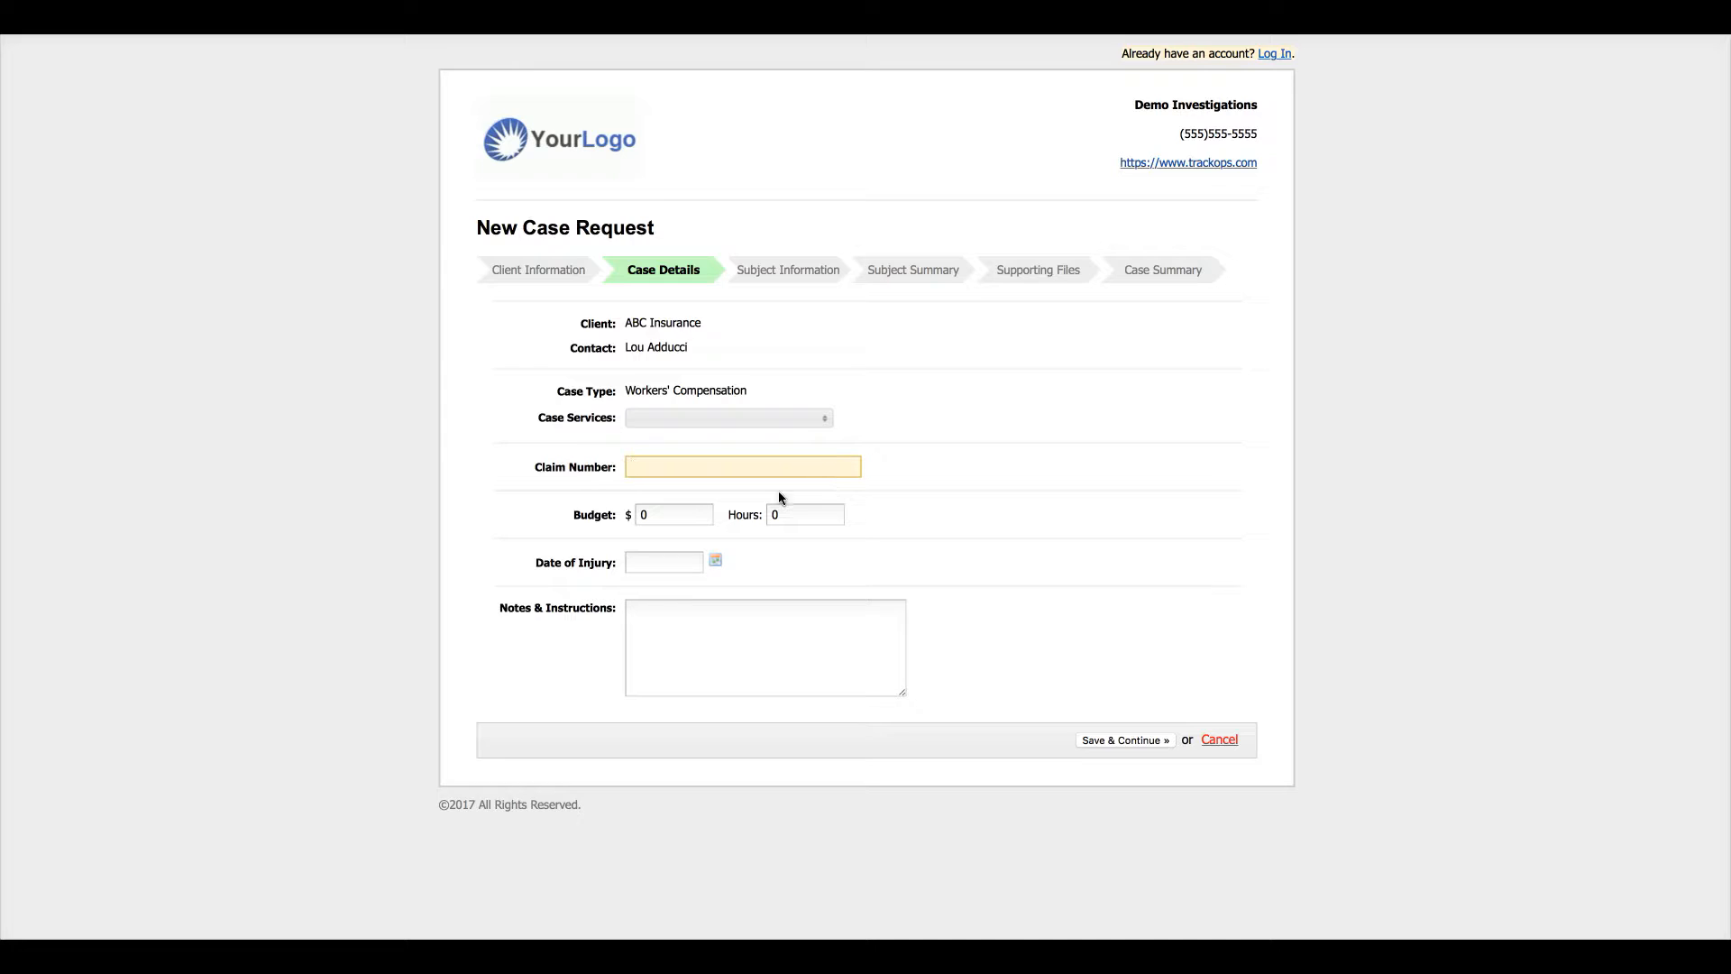
pyautogui.click(658, 644)
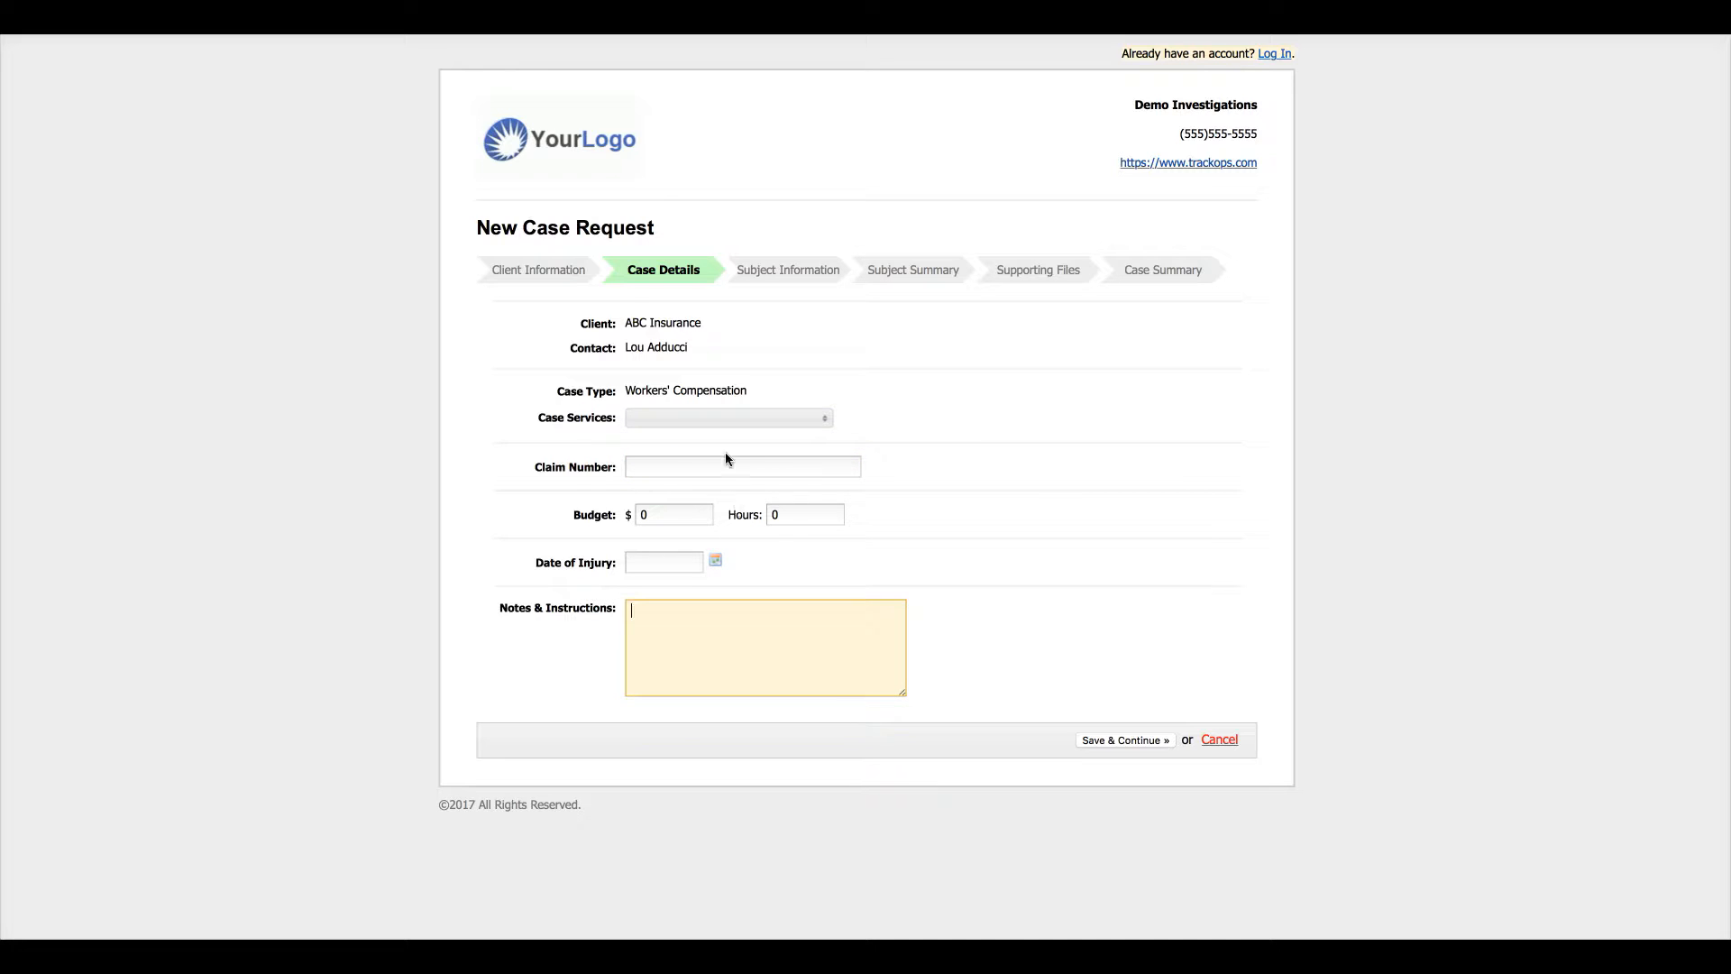
pyautogui.click(803, 418)
pyautogui.click(1020, 409)
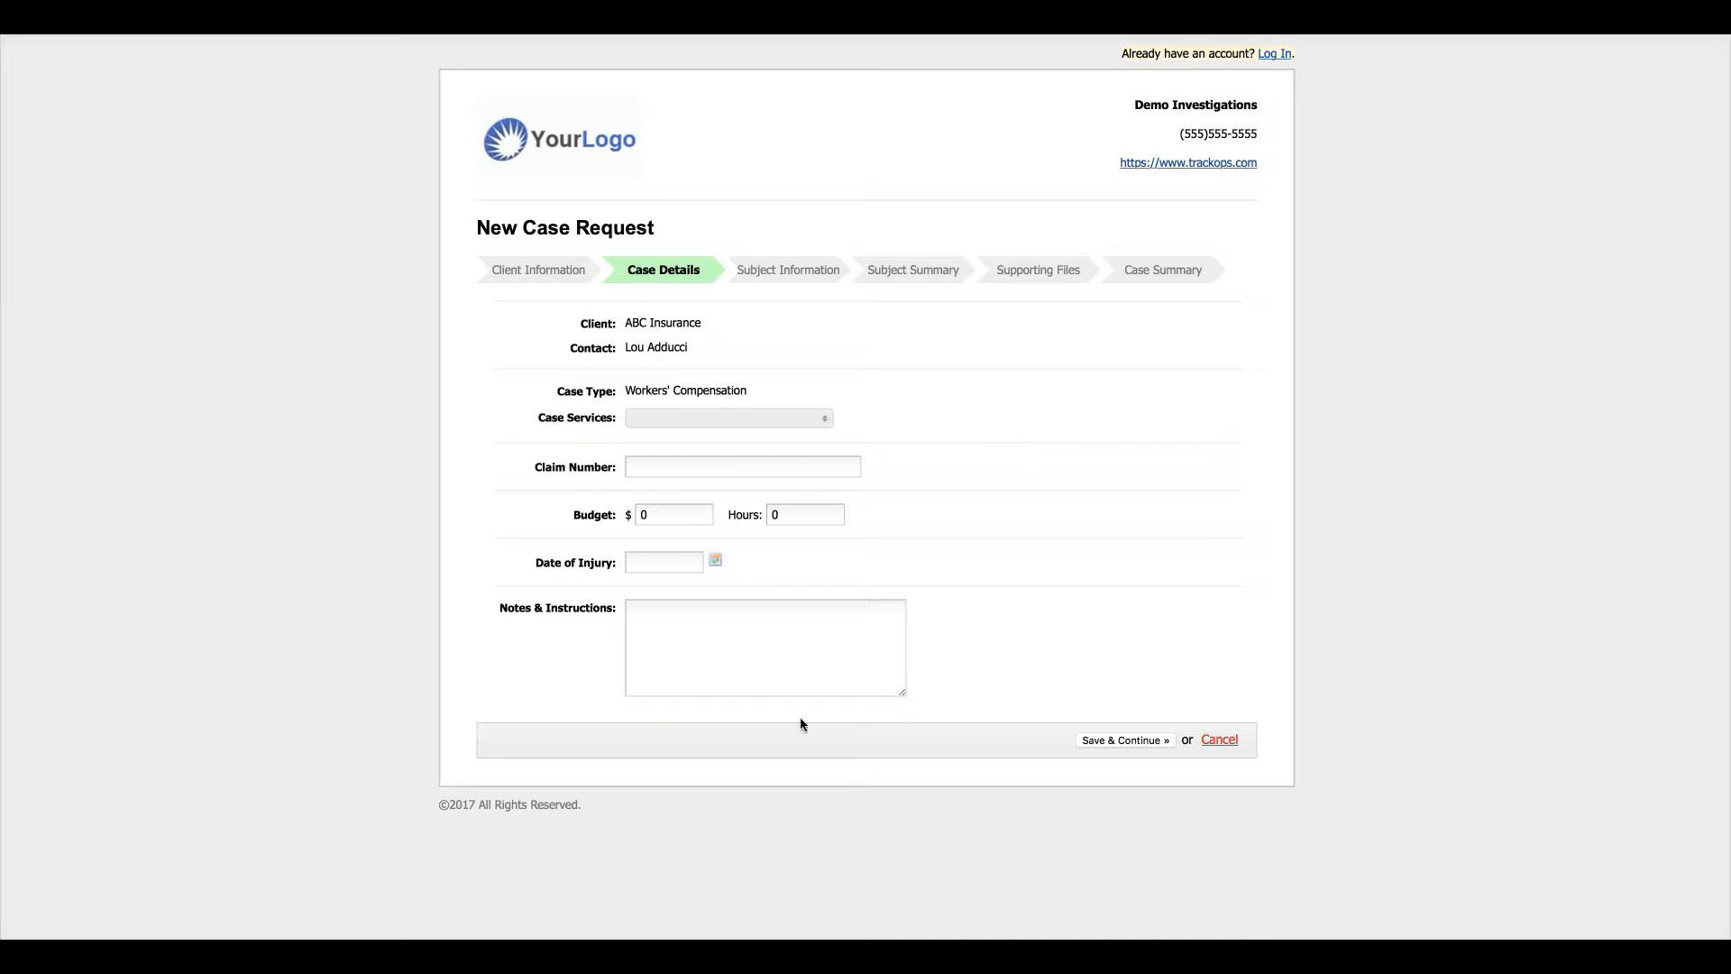
pyautogui.click(1145, 745)
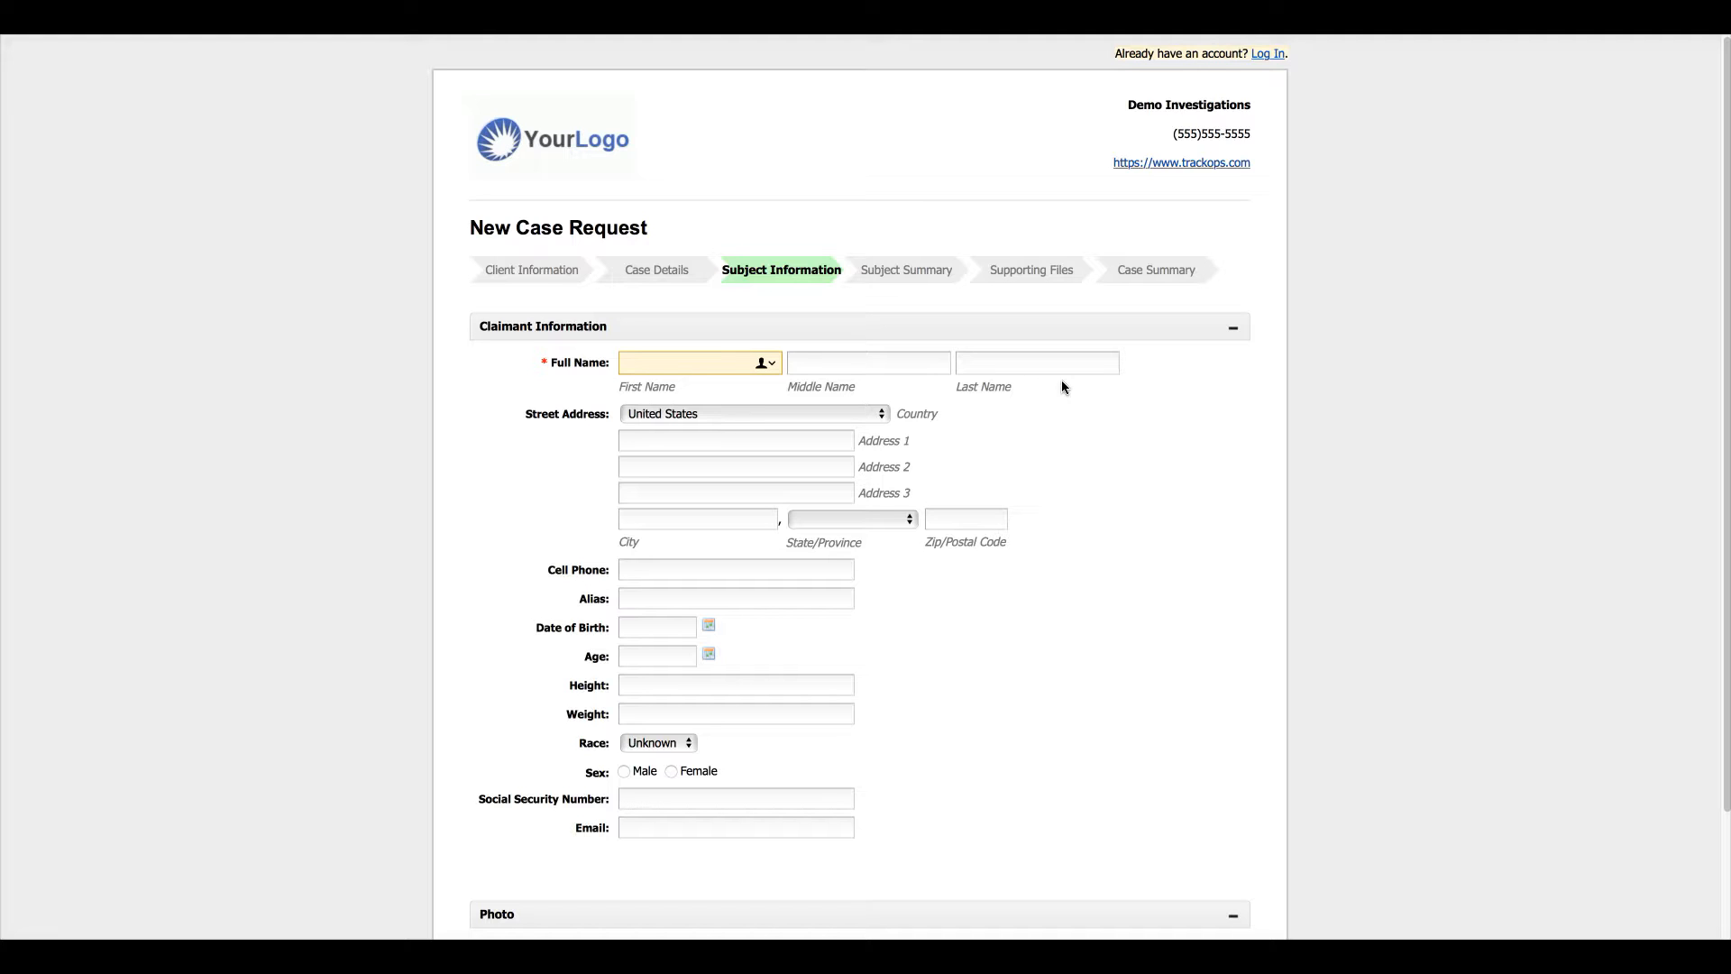
# - Enter the claimant's first and last name as a subject and save it
pyautogui.write('John')
pyautogui.press('Tab')
pyautogui.press('Tab')
pyautogui.write('Smith')
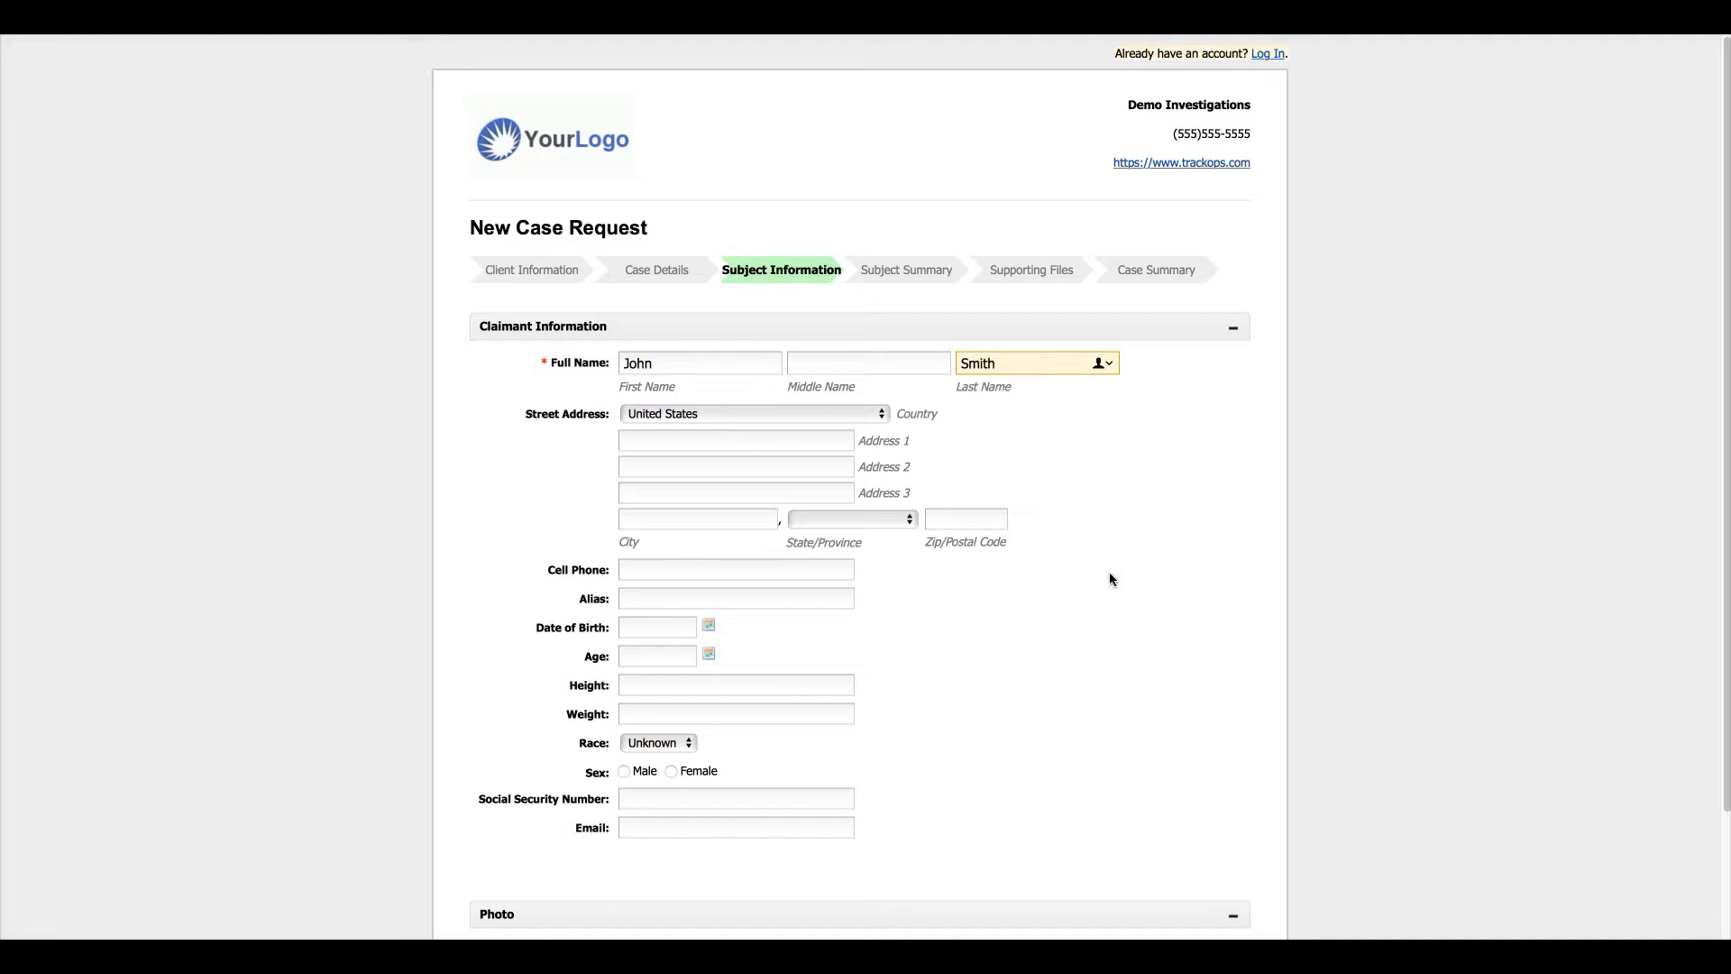
pyautogui.scroll(-2, 1110, 574)
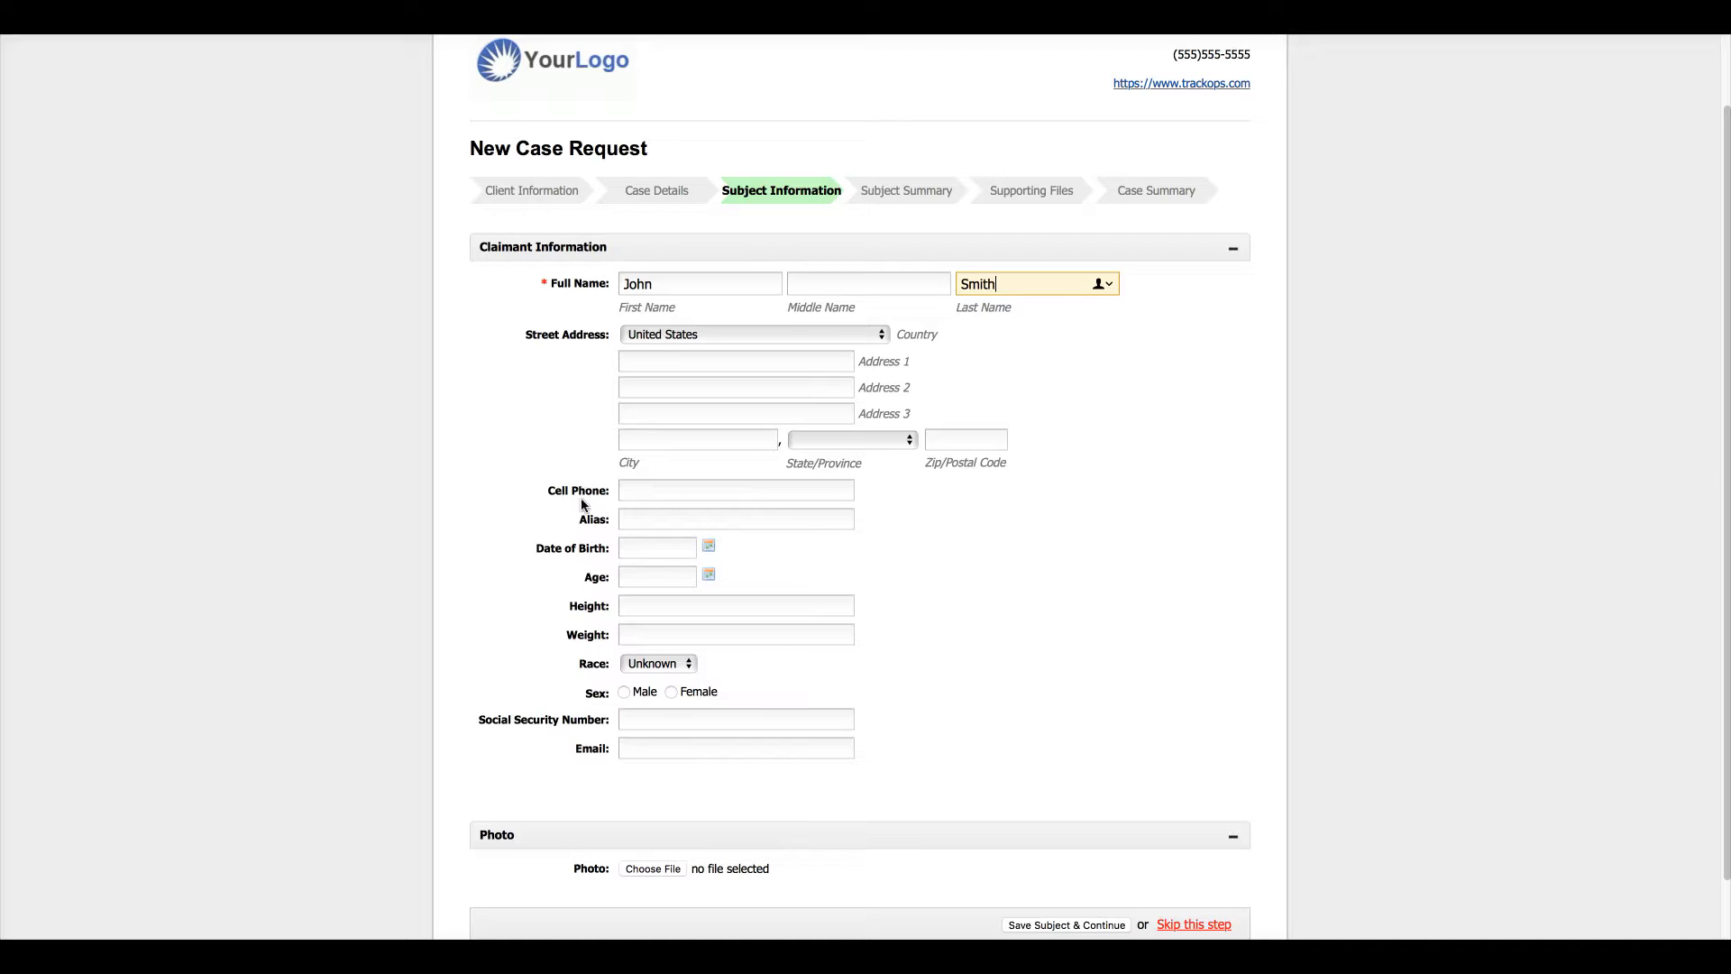
pyautogui.scroll(-2, 907, 631)
pyautogui.scroll(-2, 907, 633)
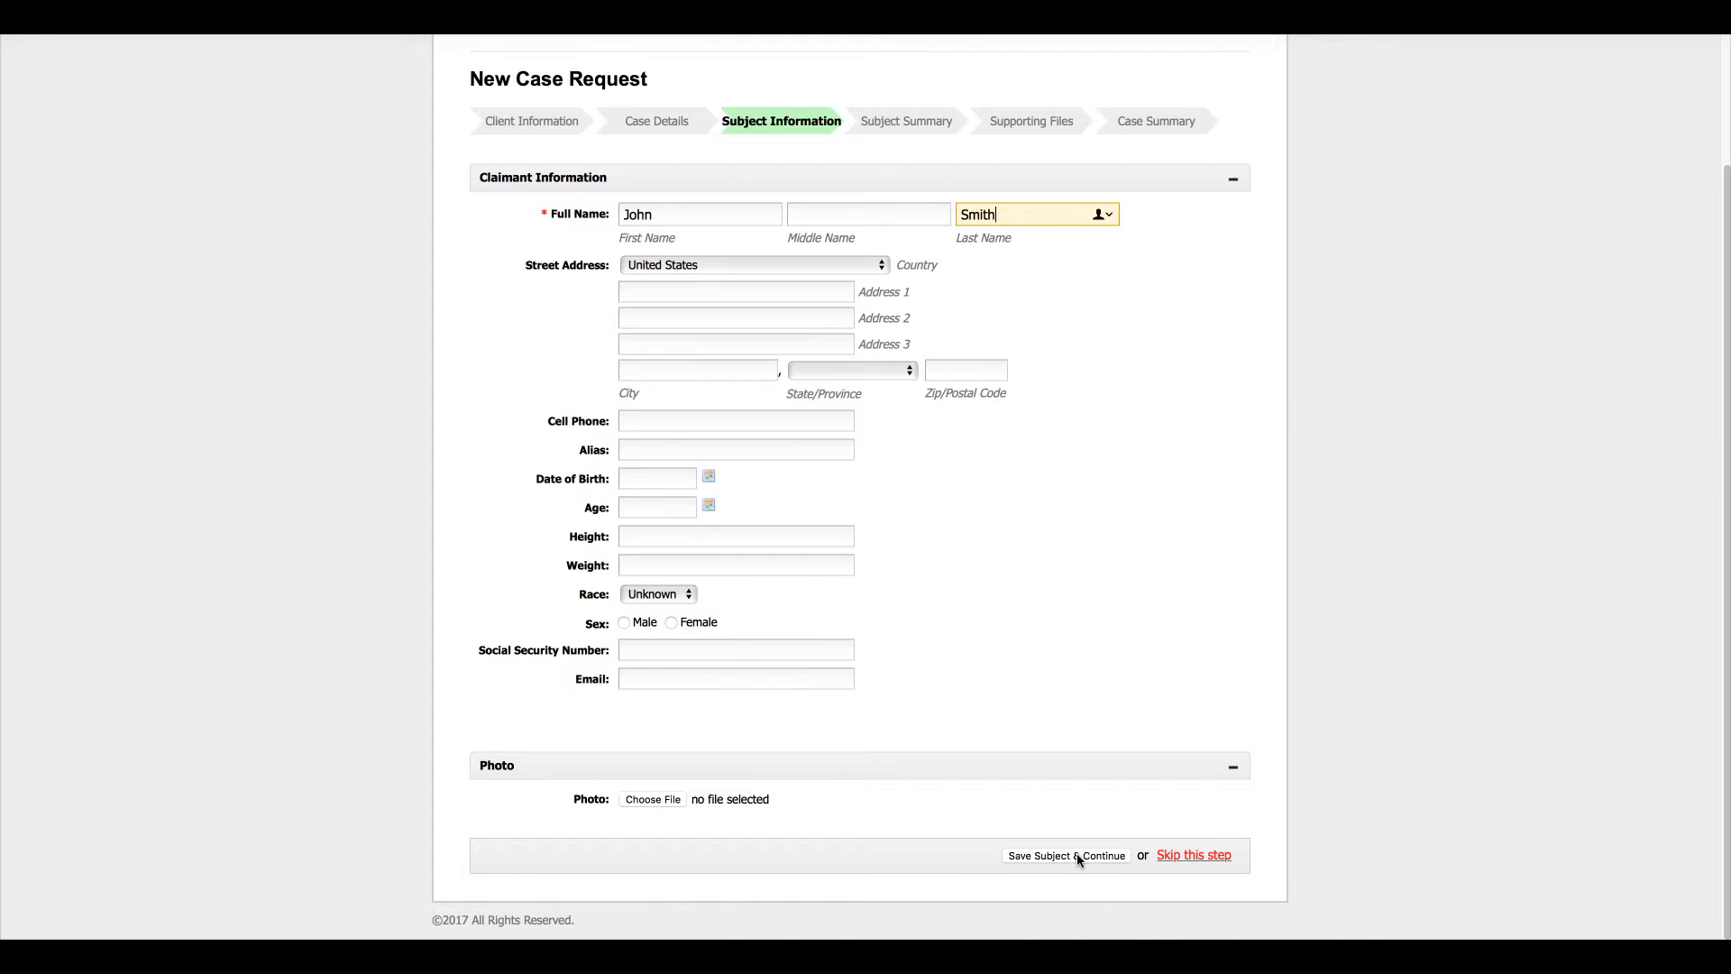
pyautogui.click(1076, 853)
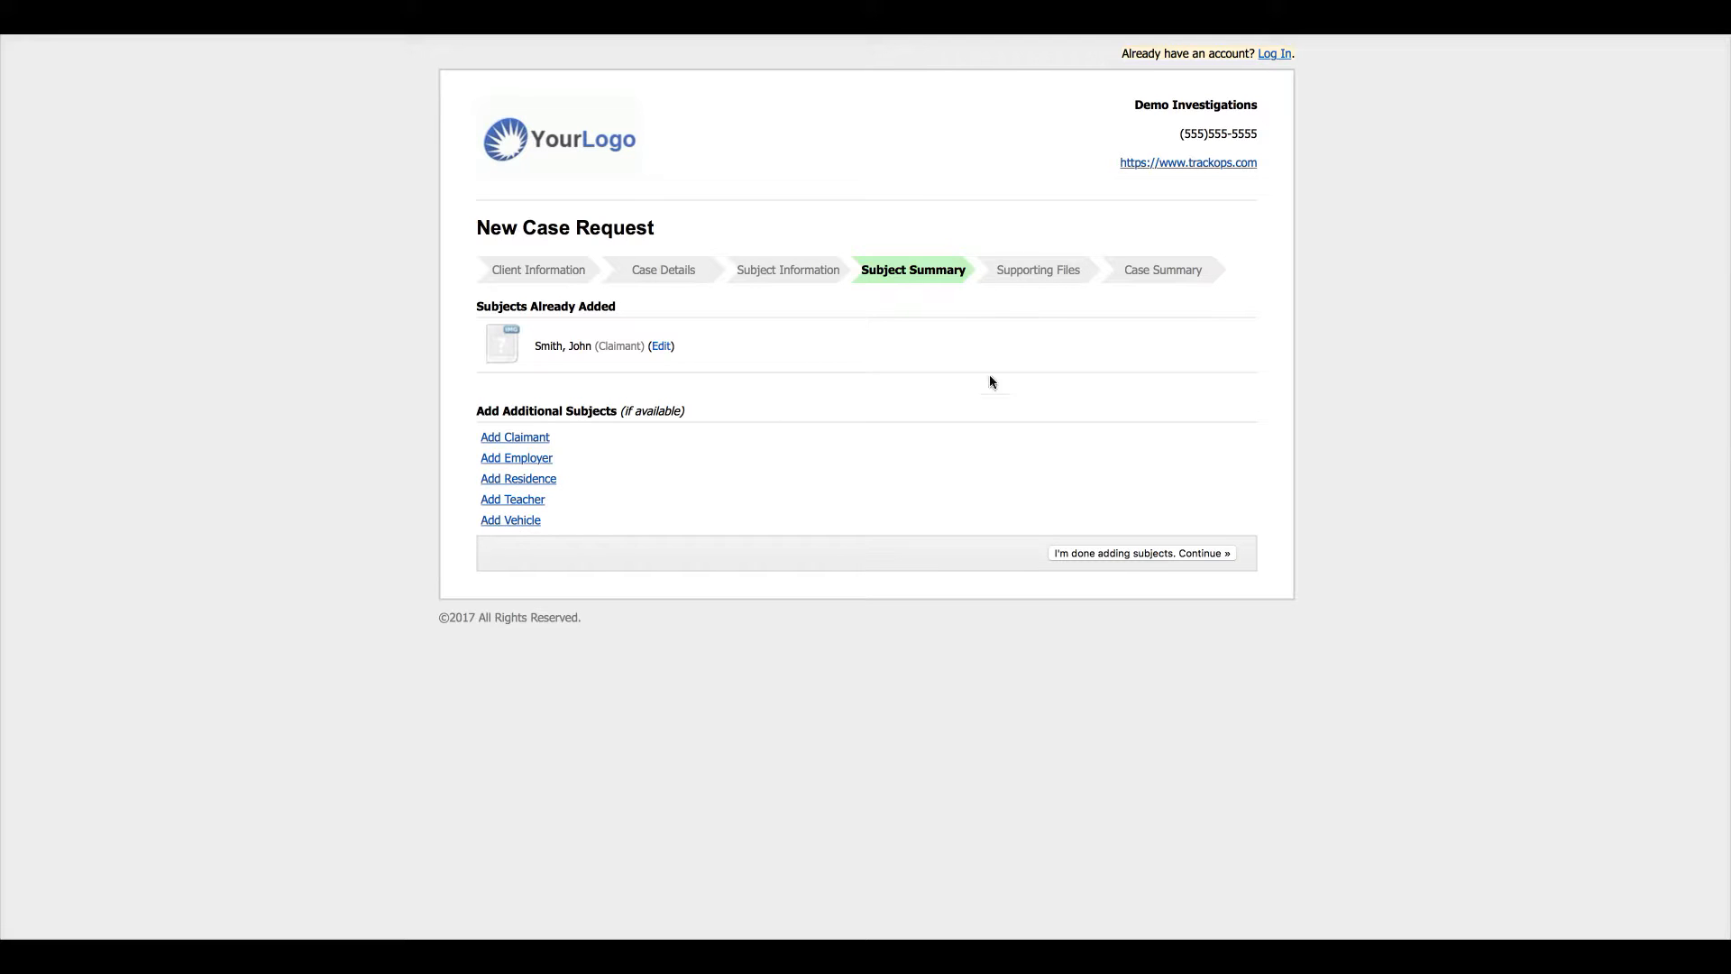
# - Finish adding subjects and skip the Supporting Files step
pyautogui.click(1138, 553)
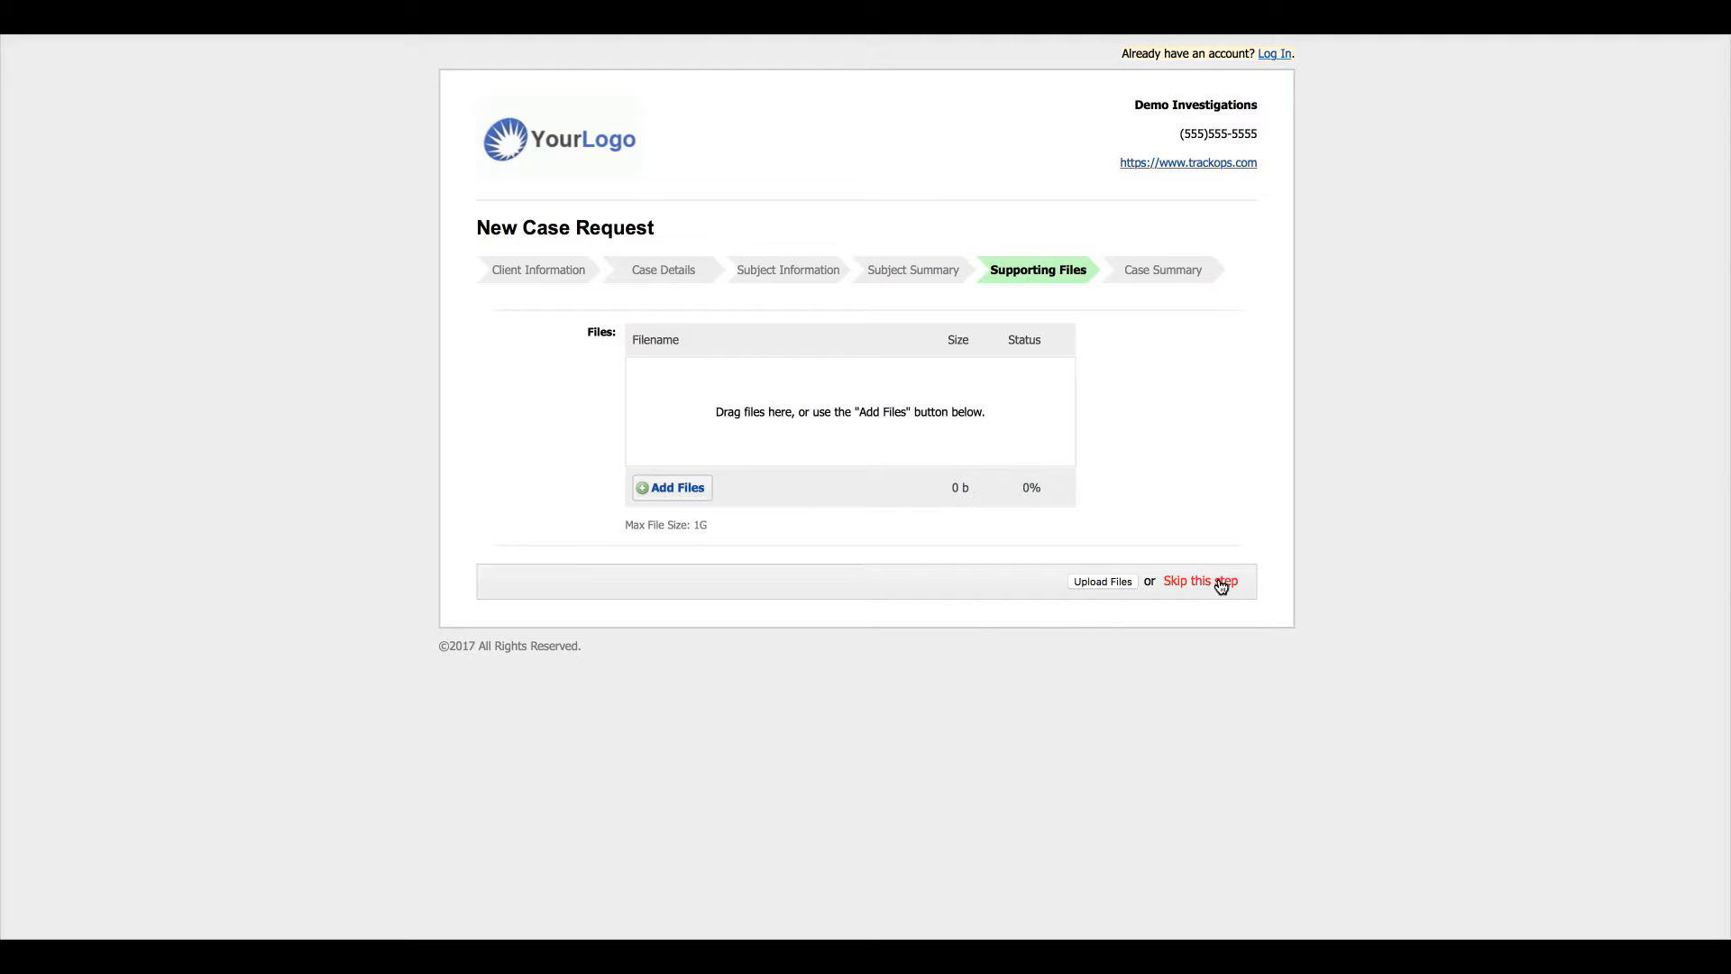
pyautogui.click(1174, 581)
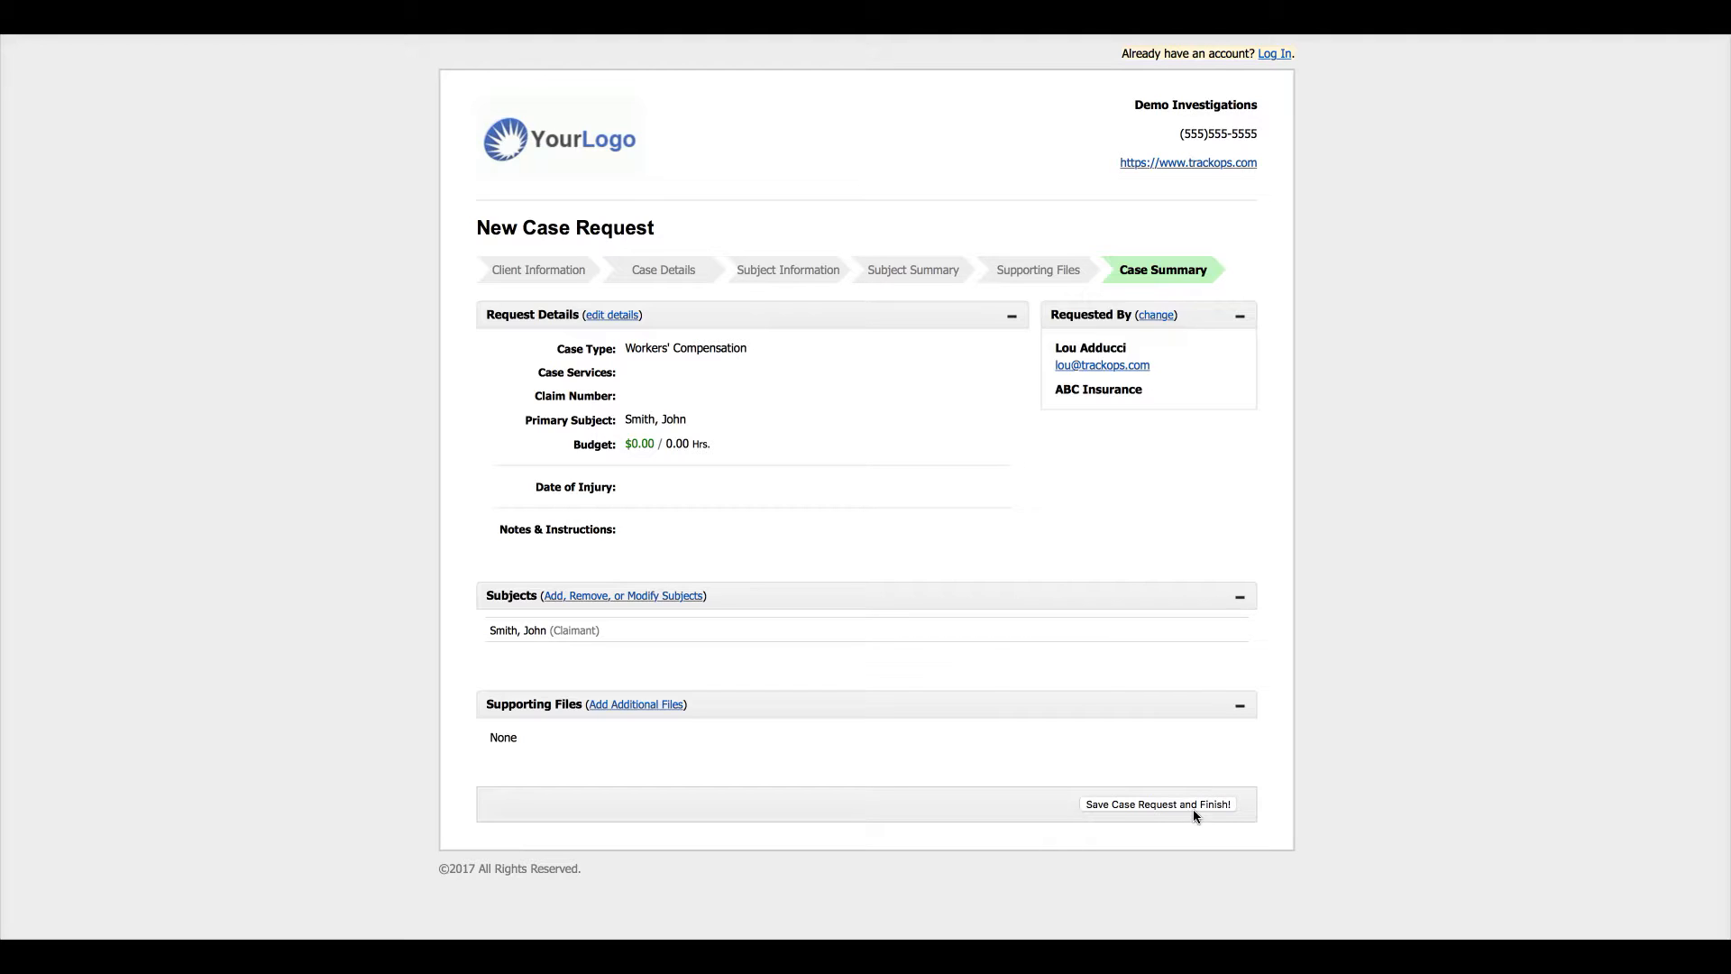
# - Save the case request and finish it
pyautogui.click(1130, 805)
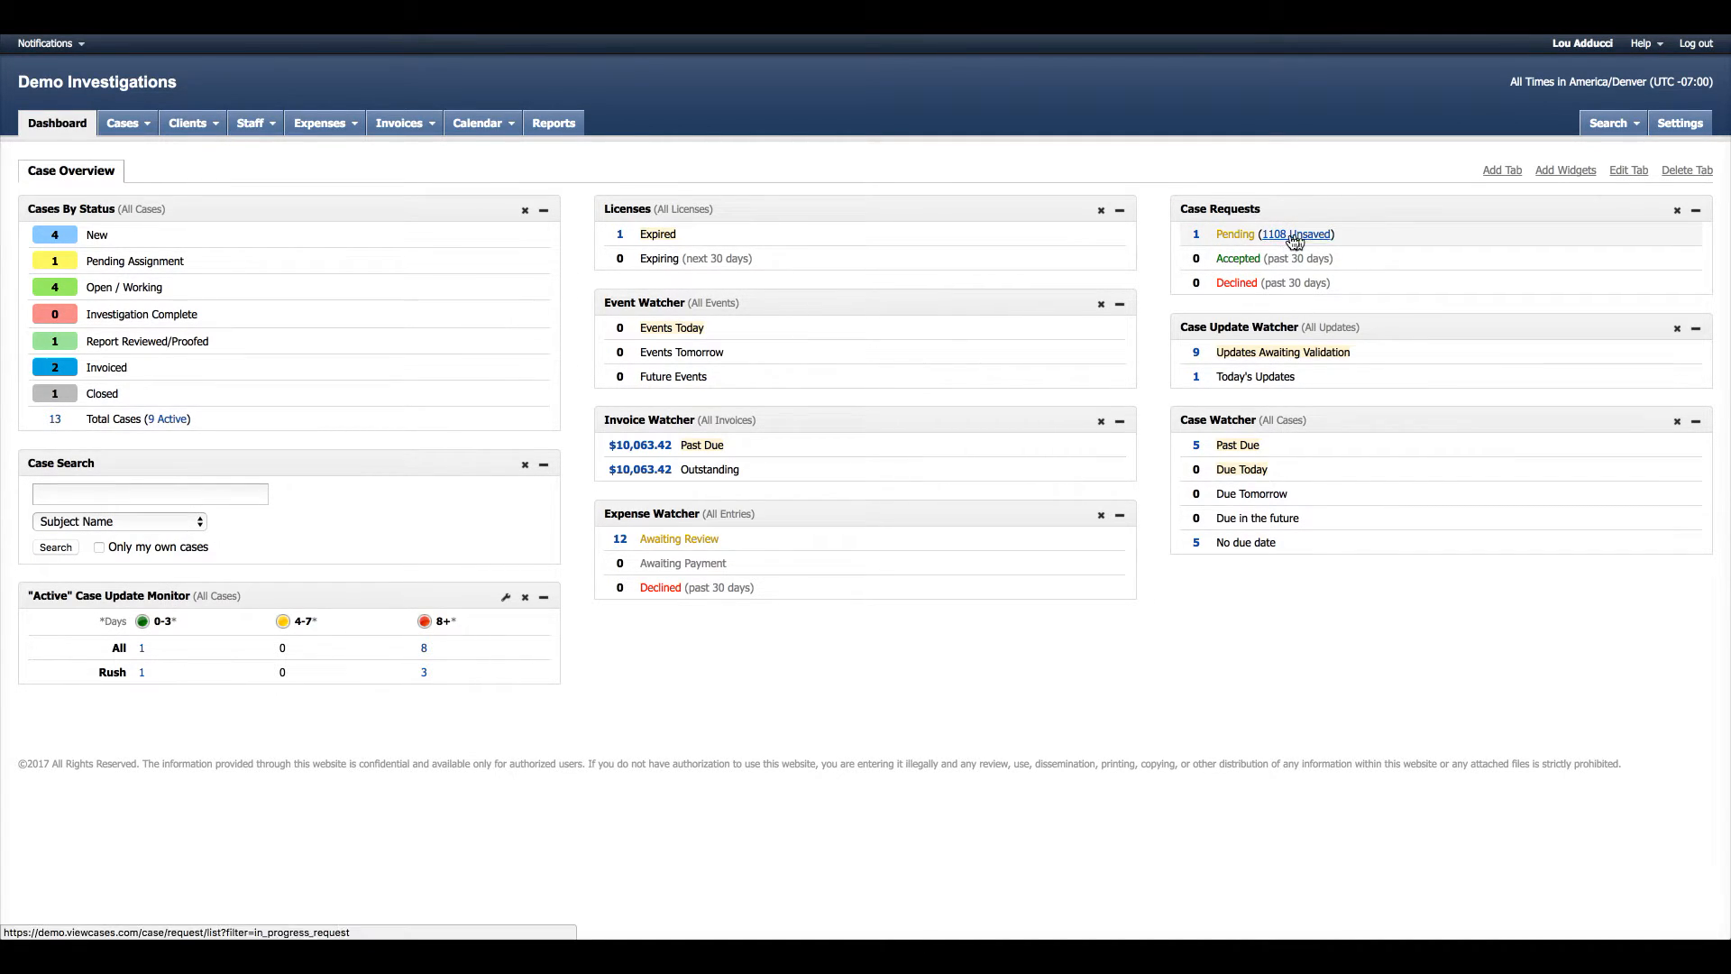
# - Open request REQ-01193 from the Case Requests list
pyautogui.click(127, 124)
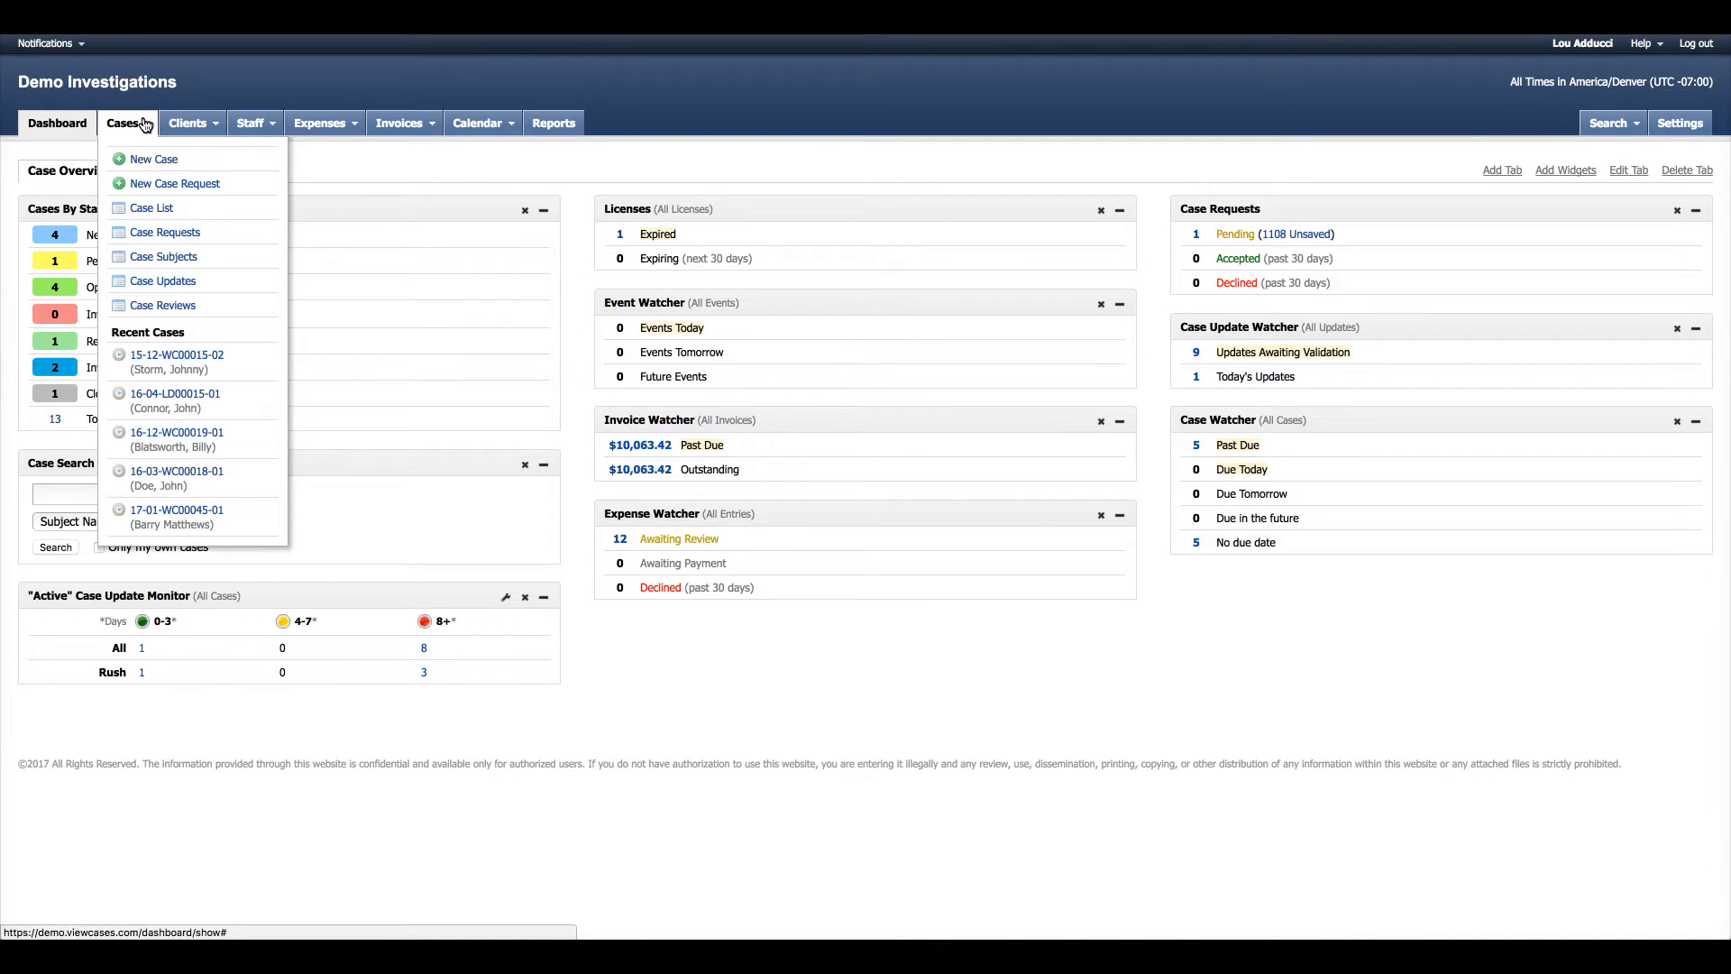
pyautogui.click(193, 233)
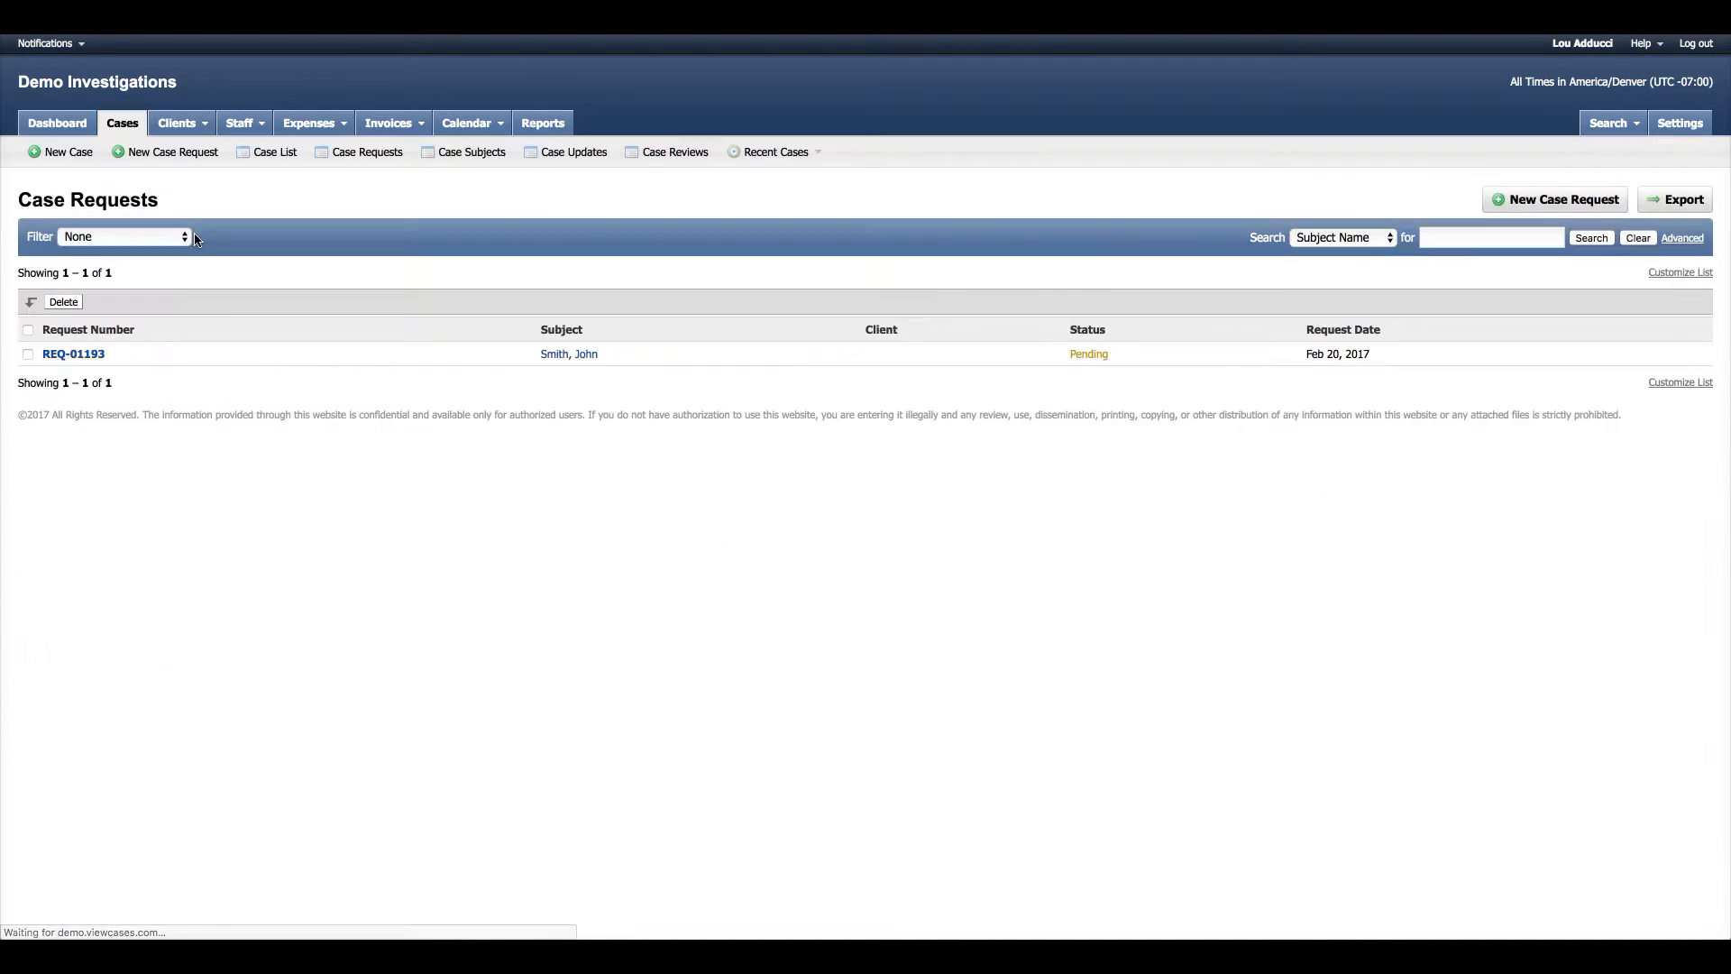
pyautogui.click(86, 356)
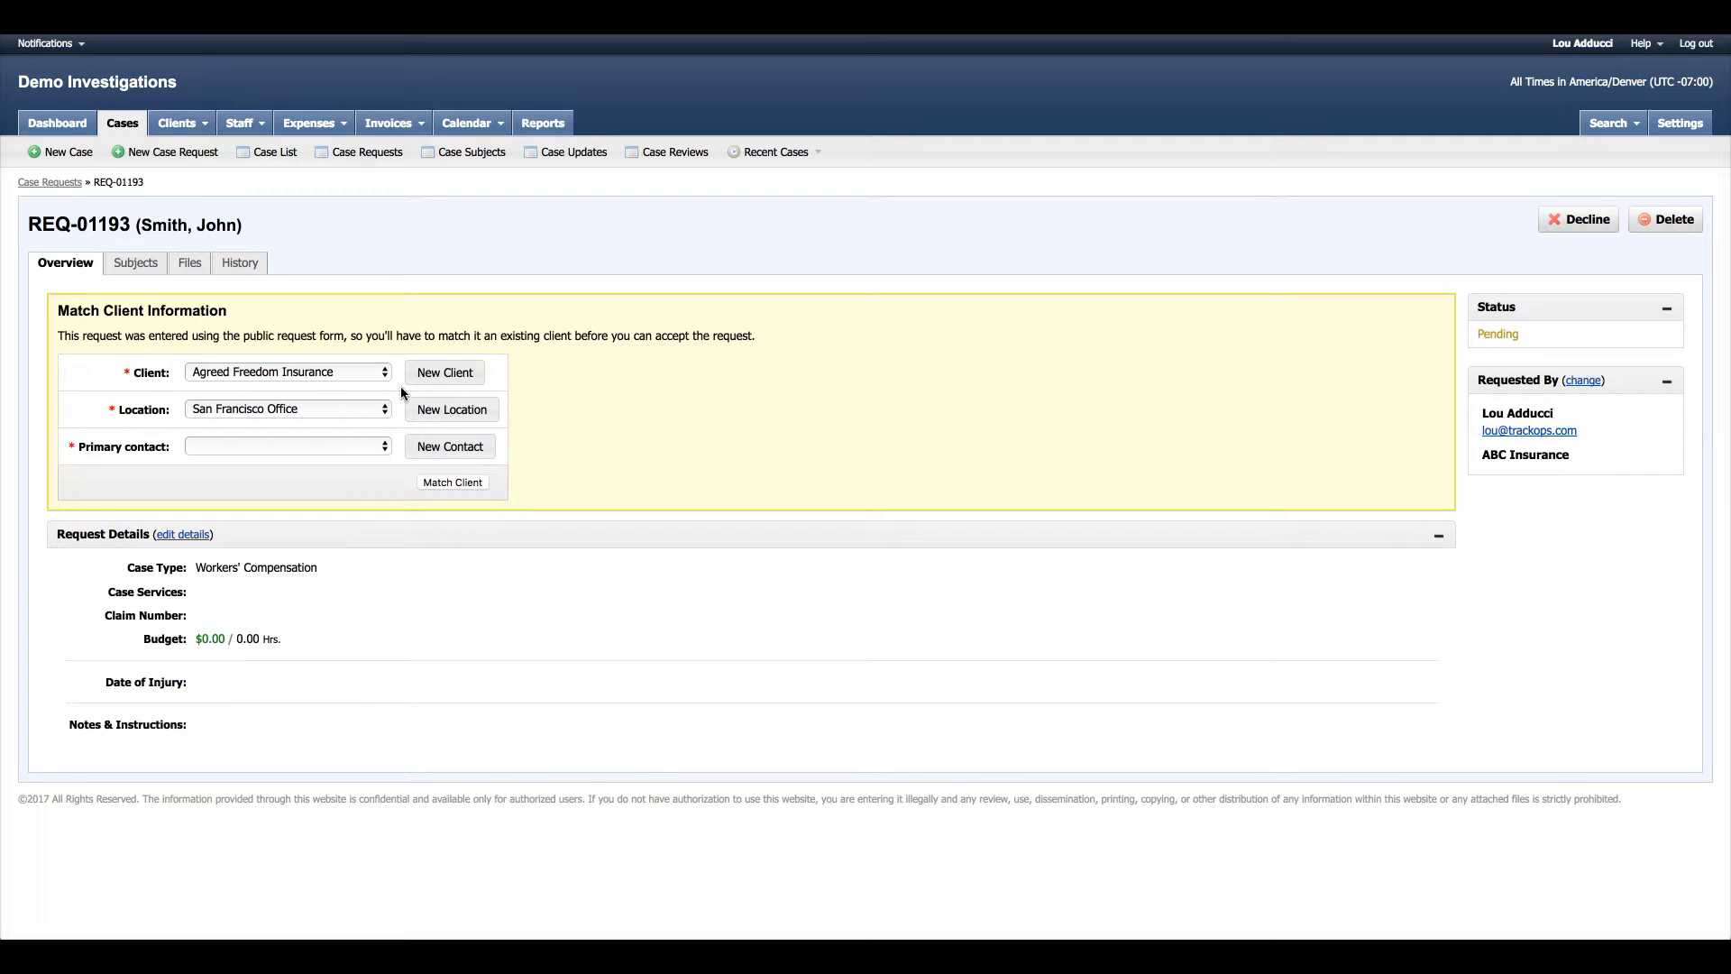
# - Open the New Client dialog from the Match Client Information panel
pyautogui.click(447, 377)
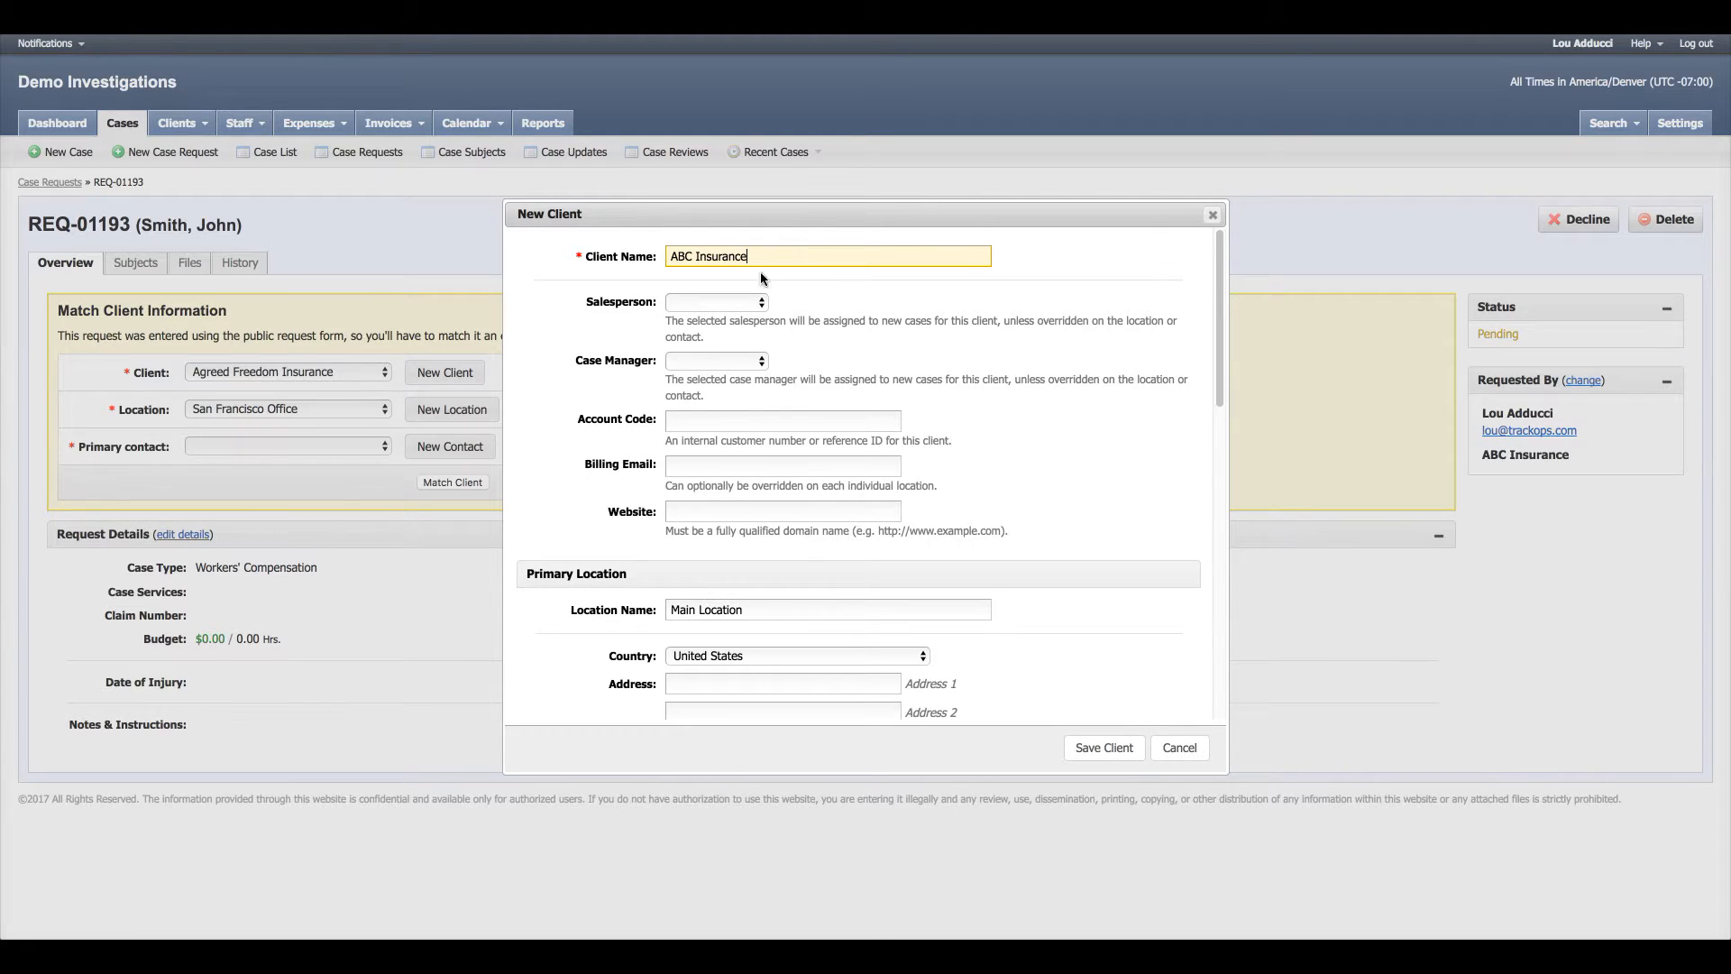
# - Save ABC Insurance as a client, add the requester as primary contact, and match the request
pyautogui.scroll(-1, 901, 406)
pyautogui.scroll(-8, 1031, 490)
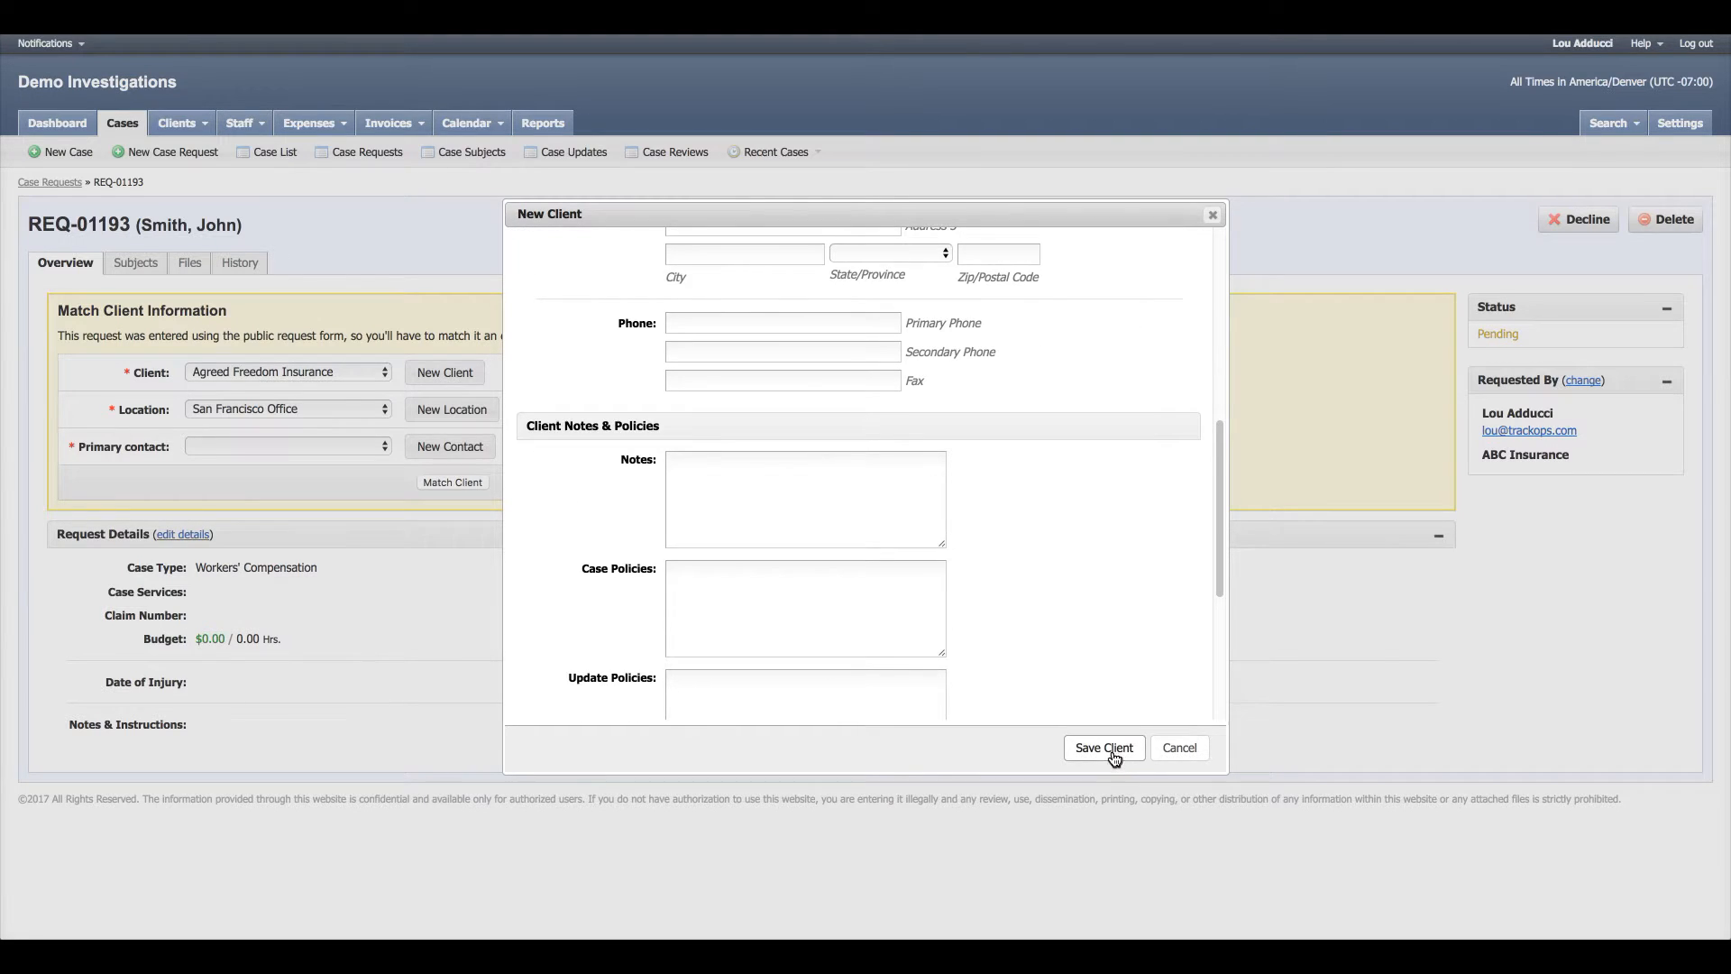
pyautogui.click(1113, 752)
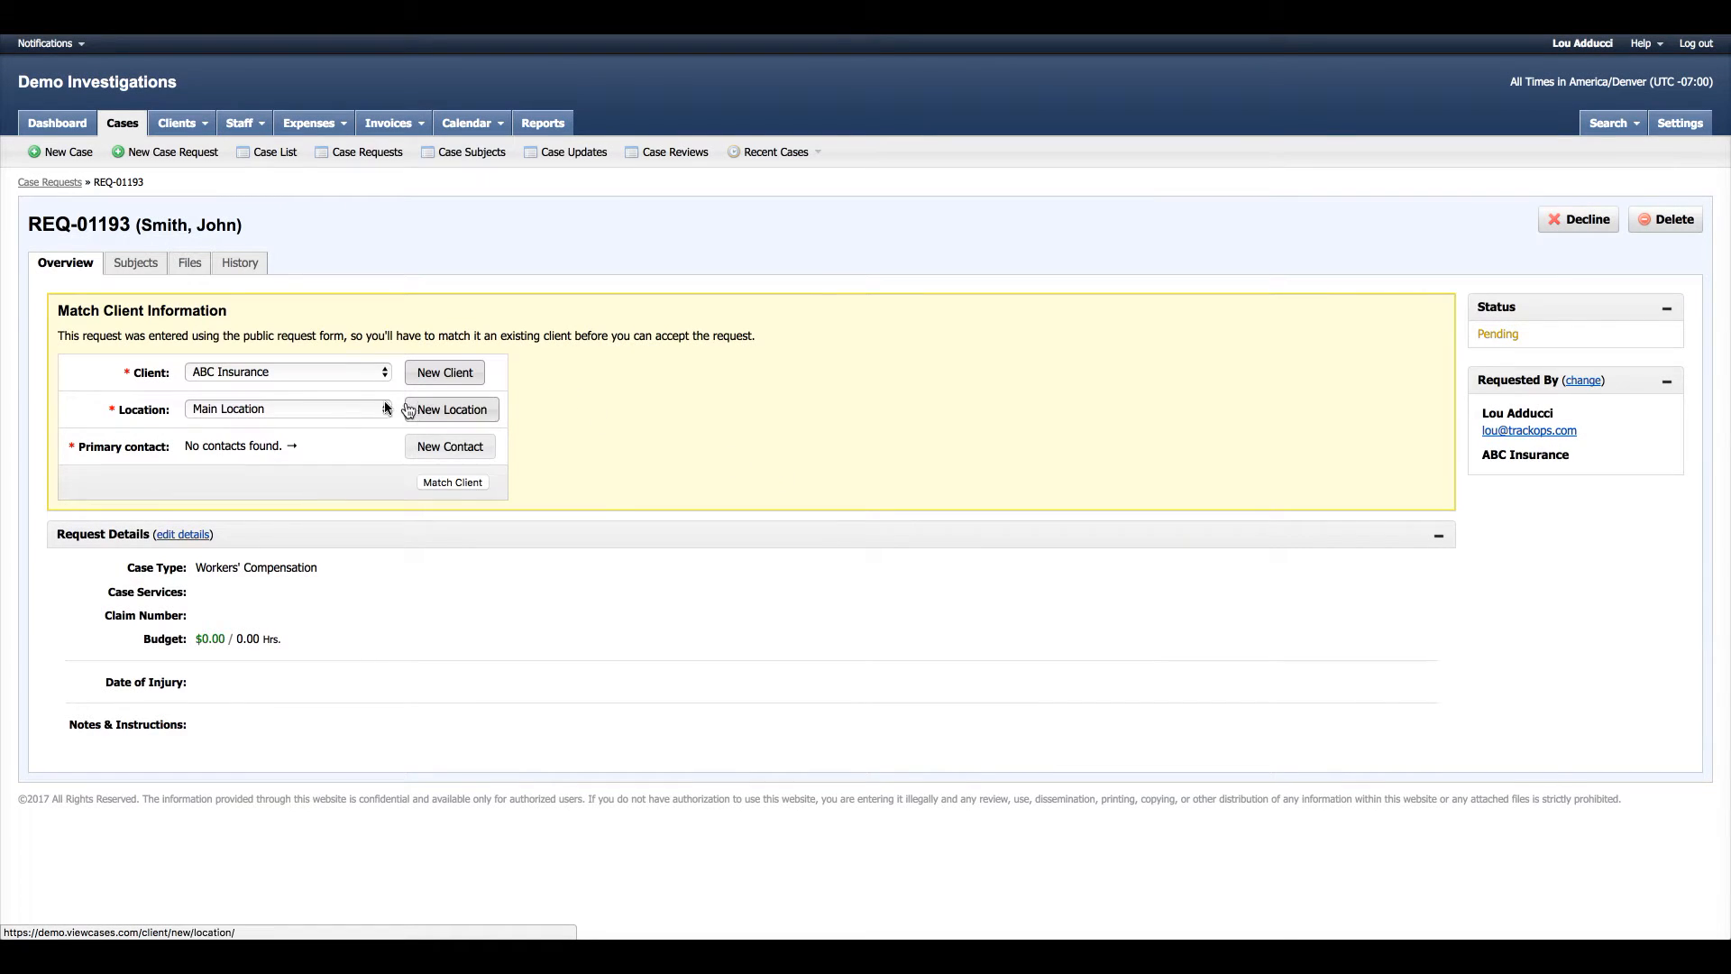
pyautogui.click(453, 453)
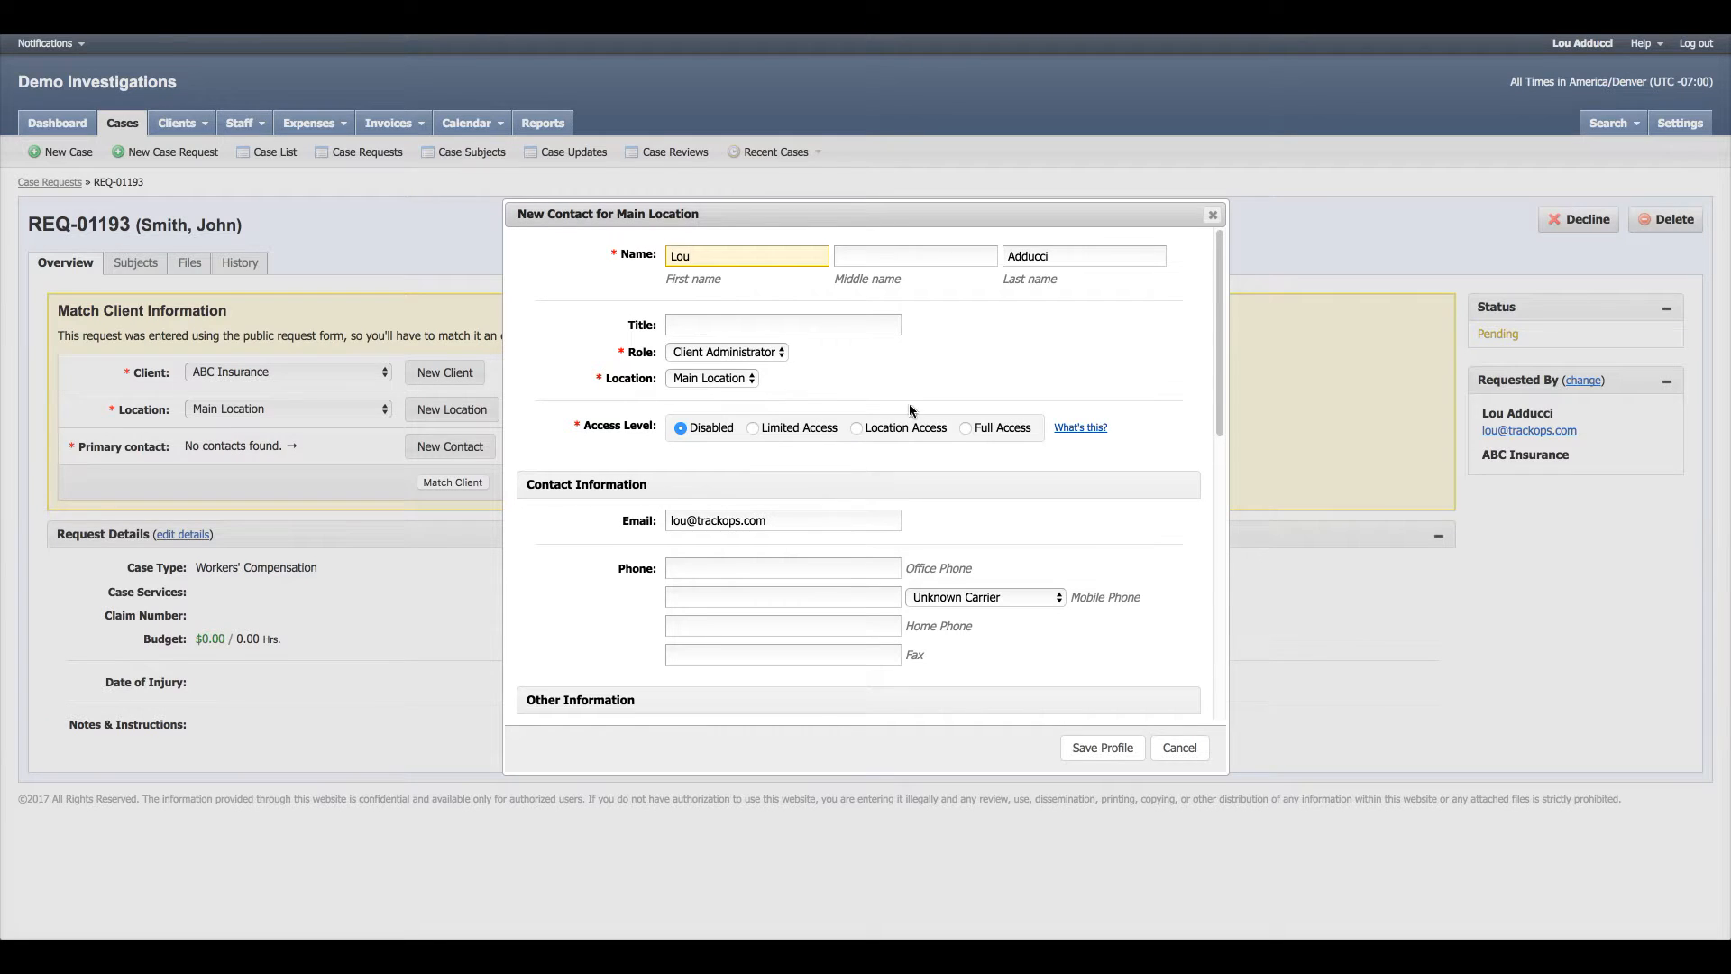
pyautogui.click(1112, 748)
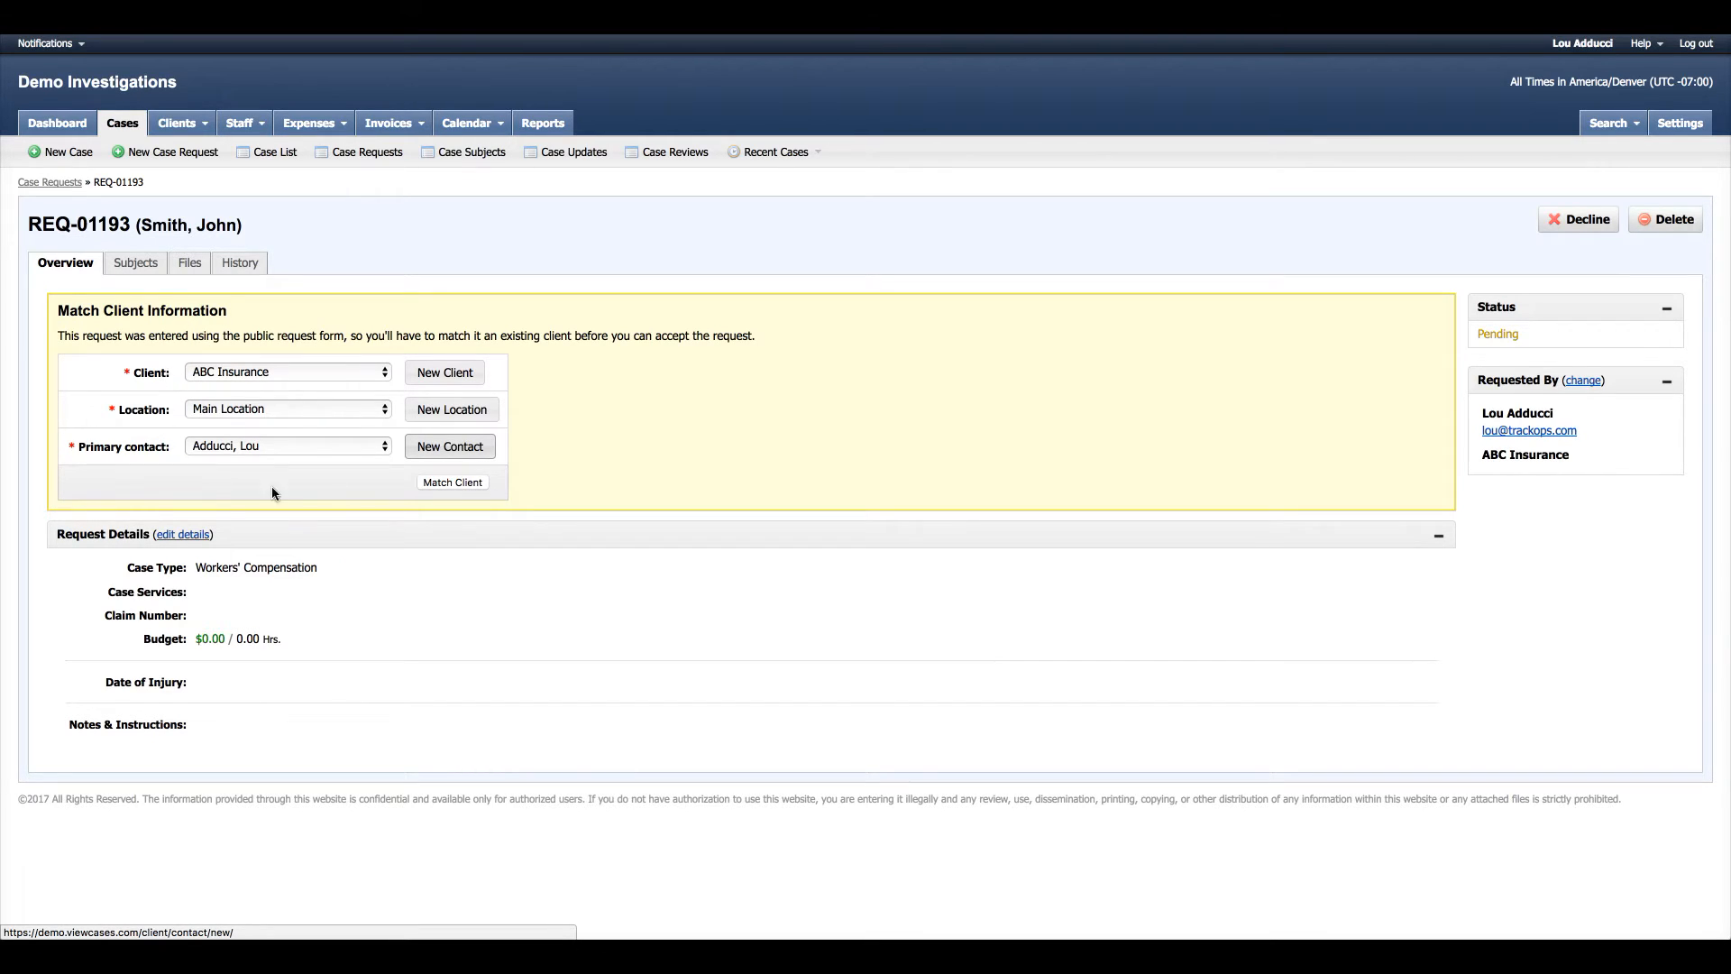
pyautogui.click(440, 484)
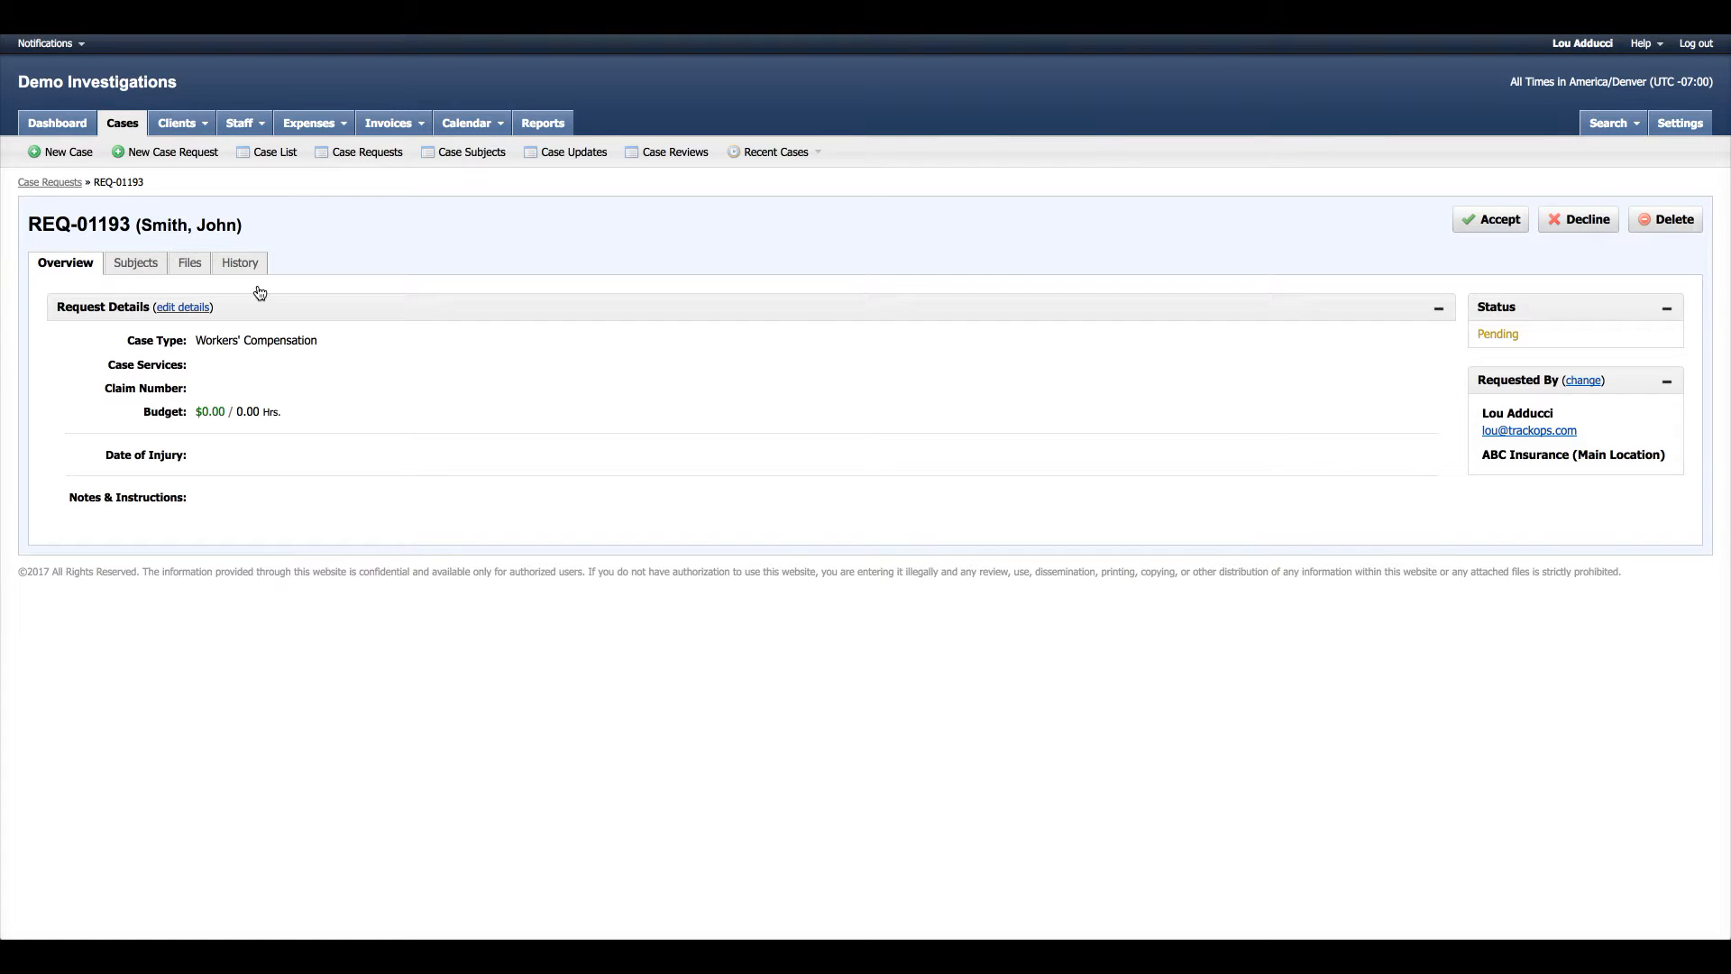
# - Check the subjects on REQ-01193, then accept the request and confirm with OK
pyautogui.click(143, 273)
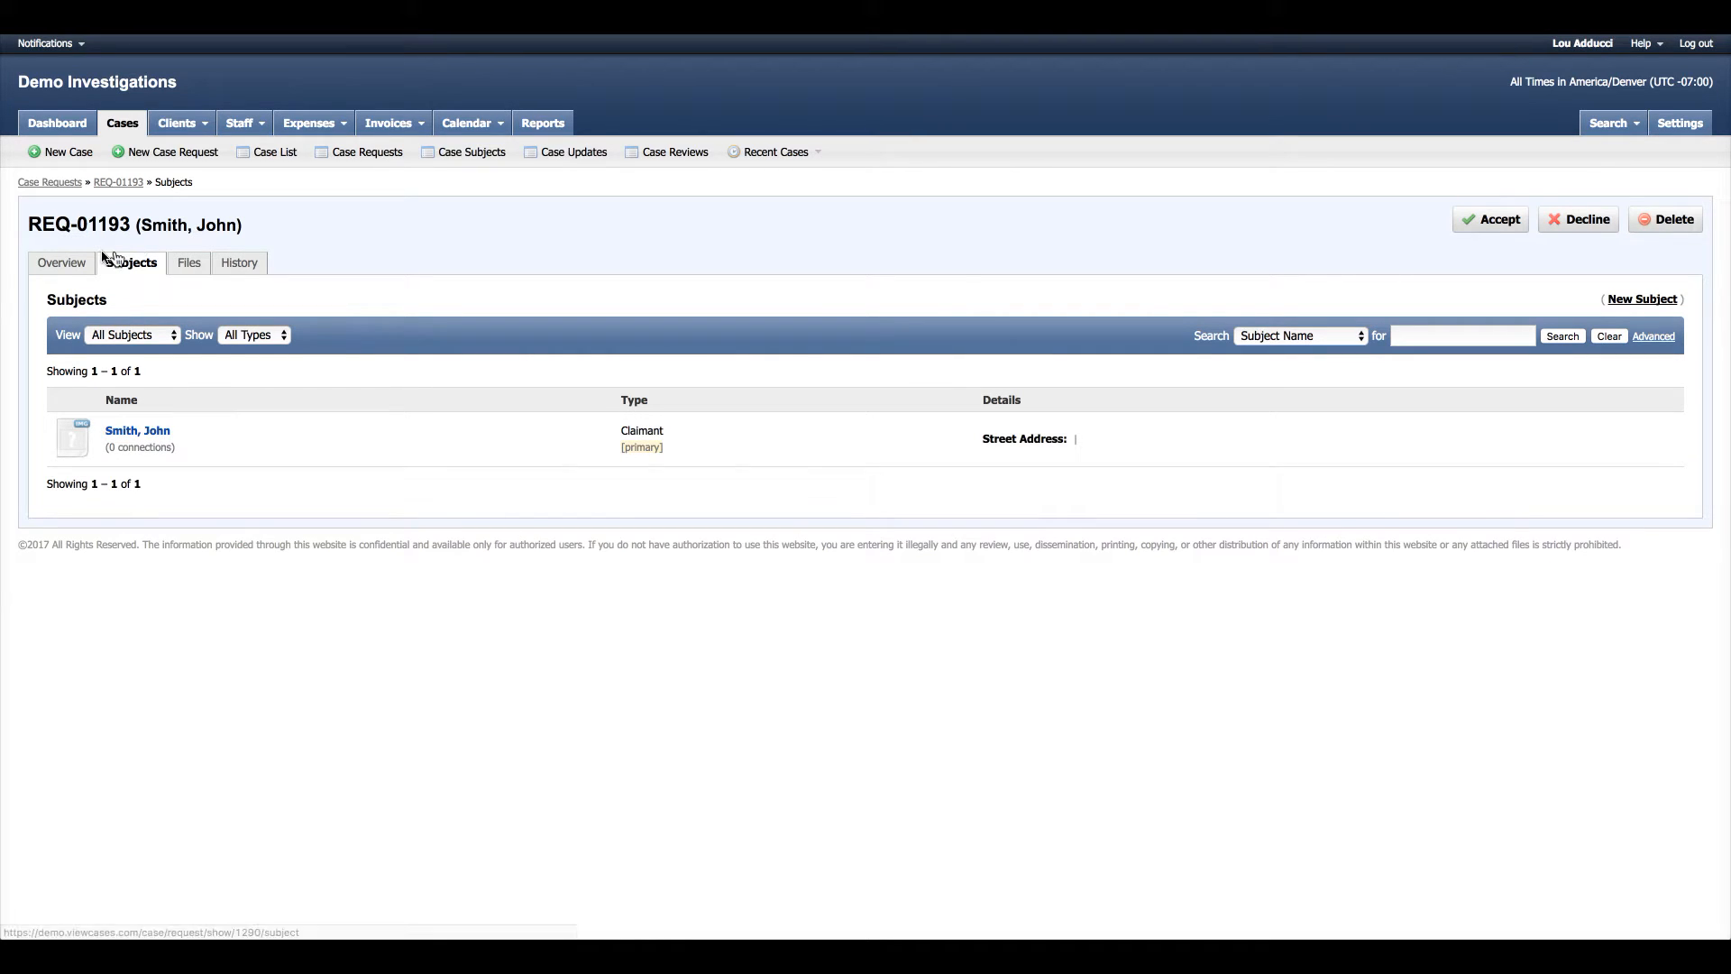
pyautogui.click(70, 266)
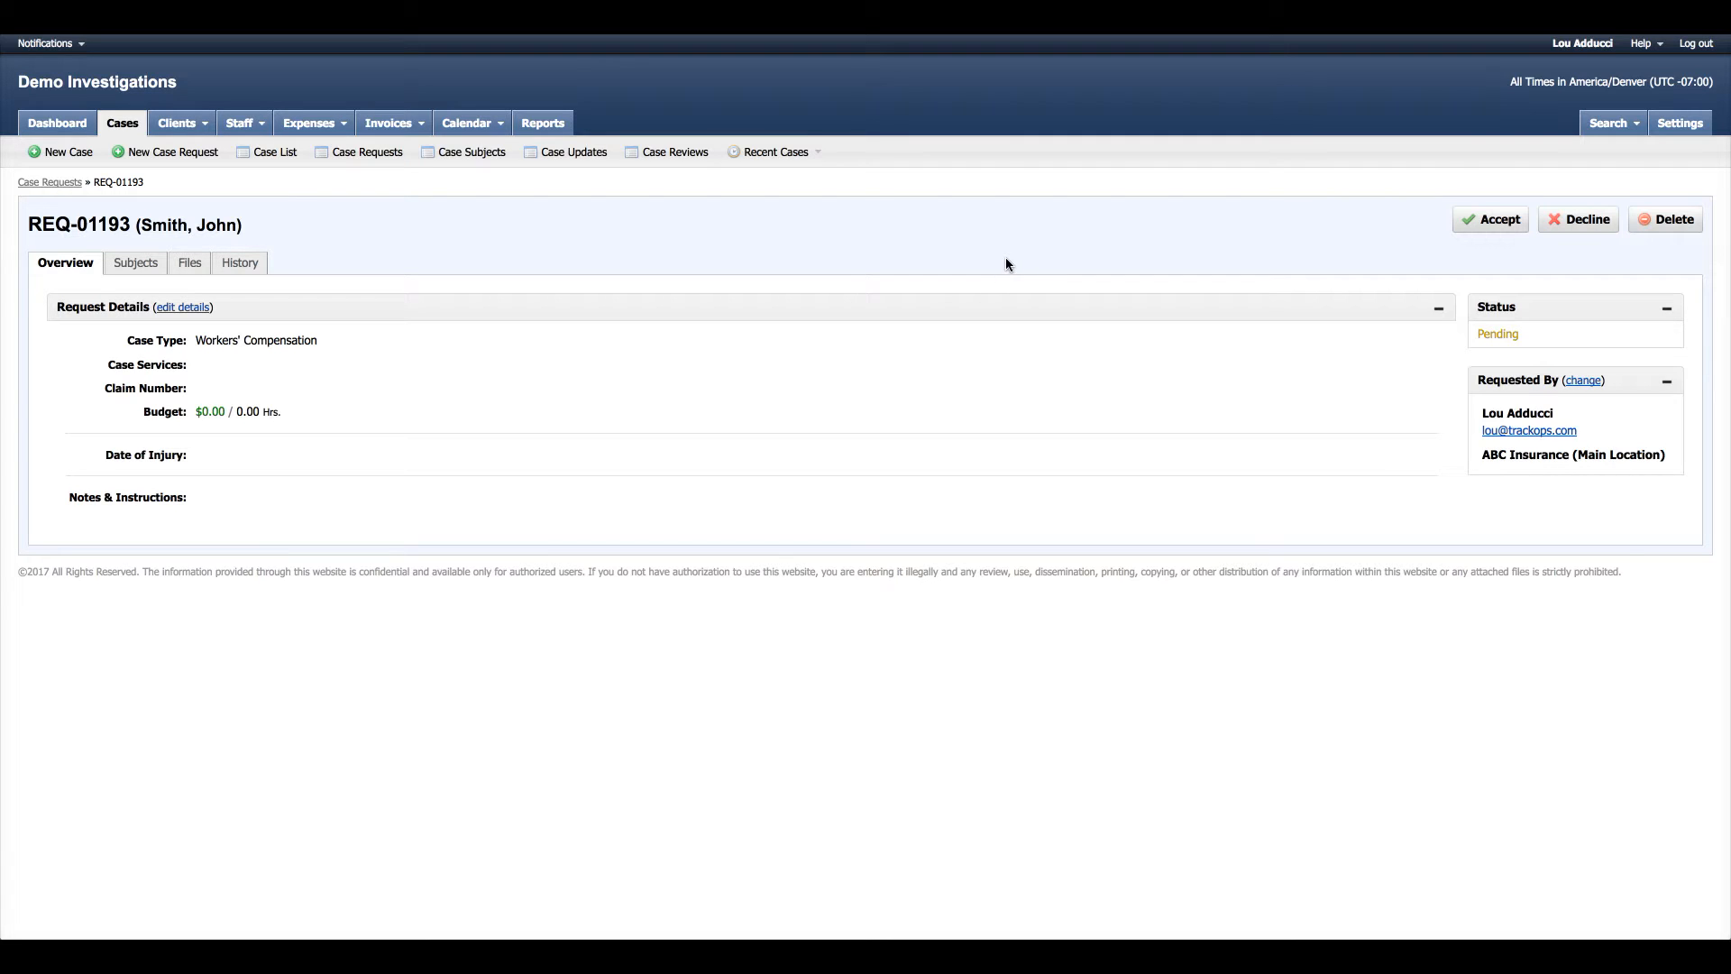
pyautogui.click(1496, 226)
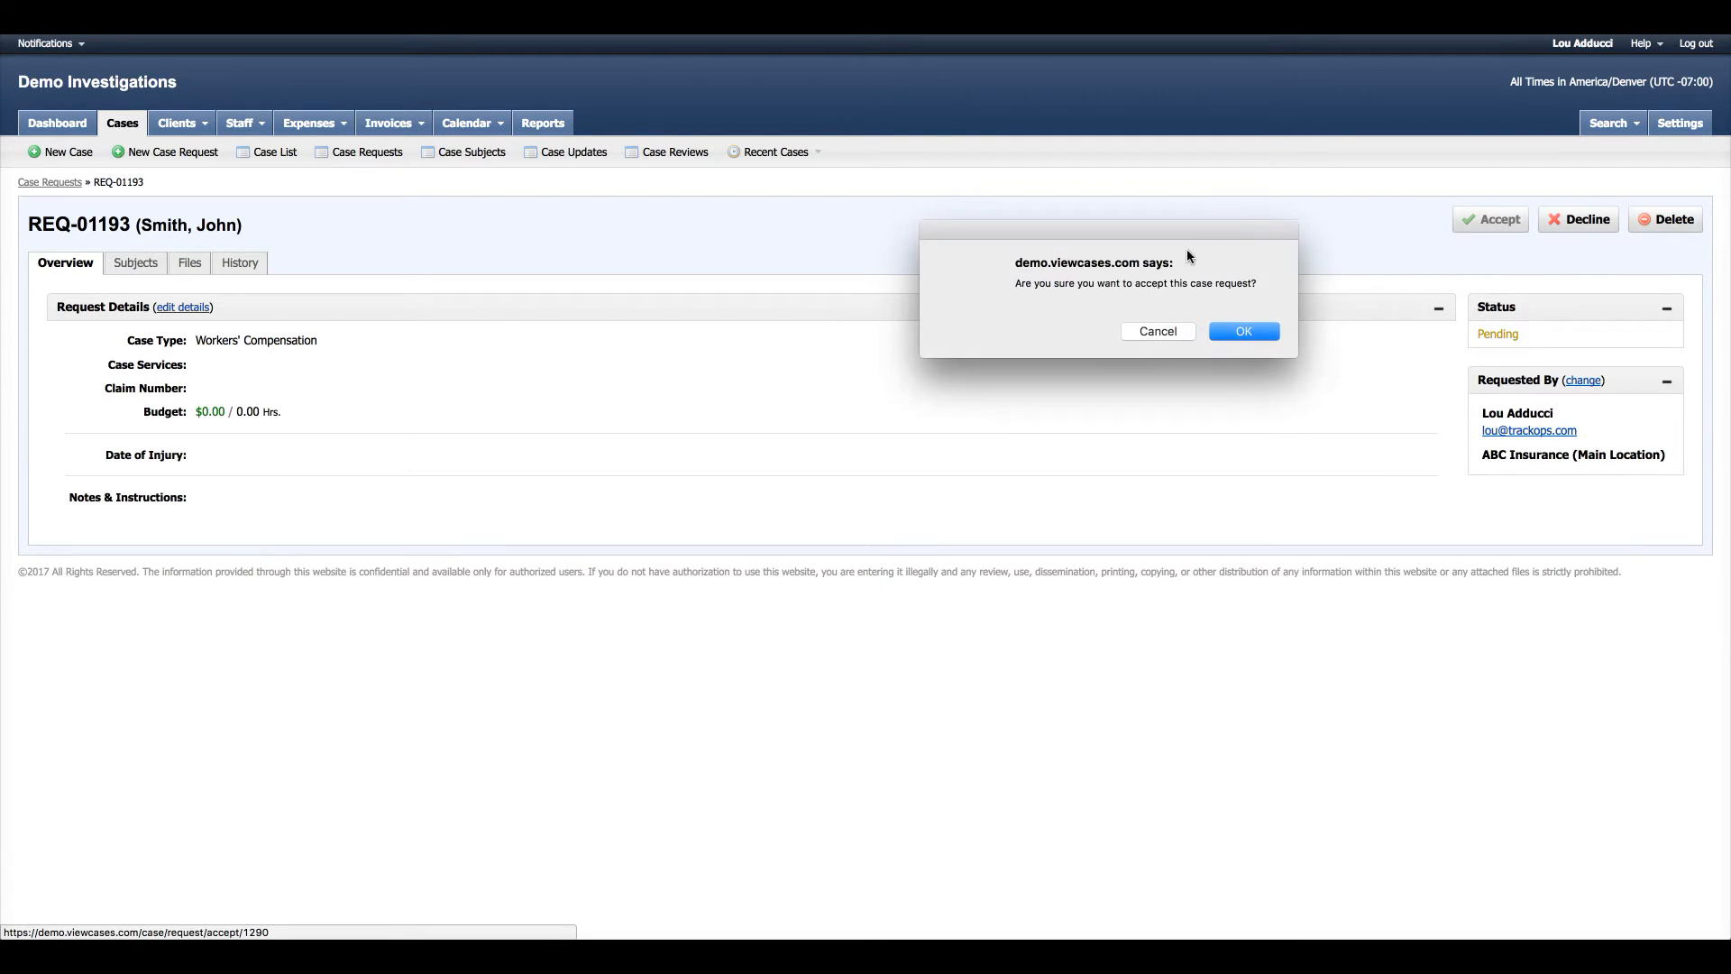
pyautogui.click(1257, 332)
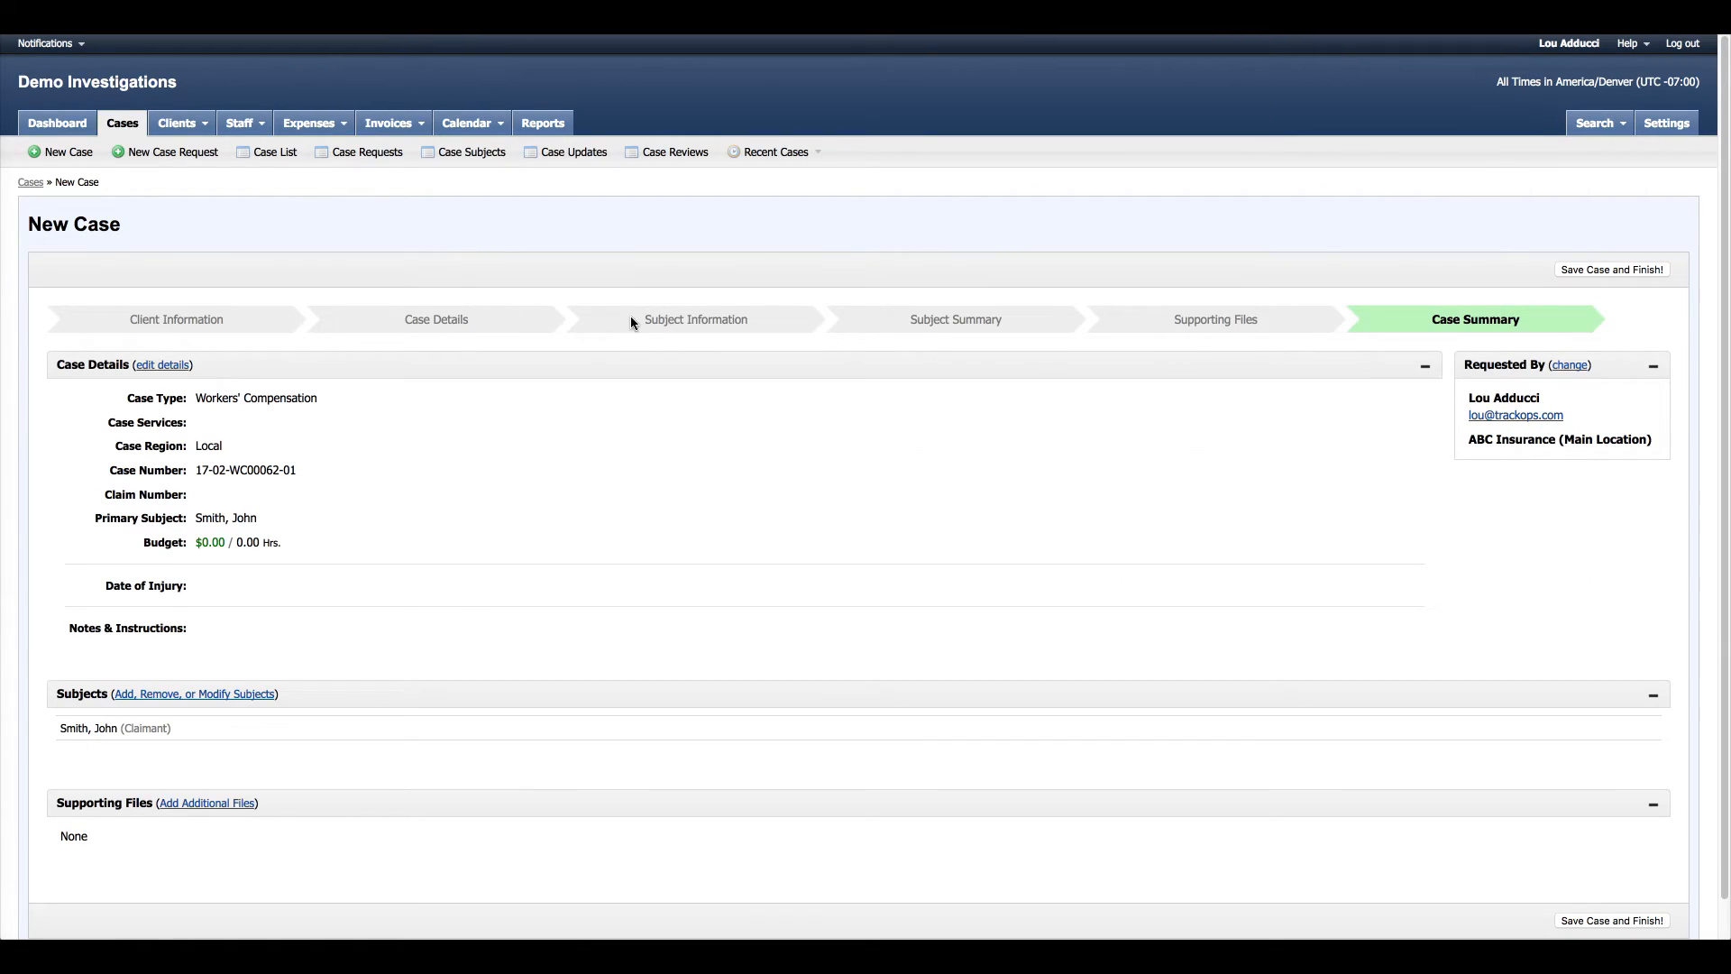
# - Review case number 17-02-WC00062-01 in the New Case summary and save the case
pyautogui.scroll(-1, 859, 361)
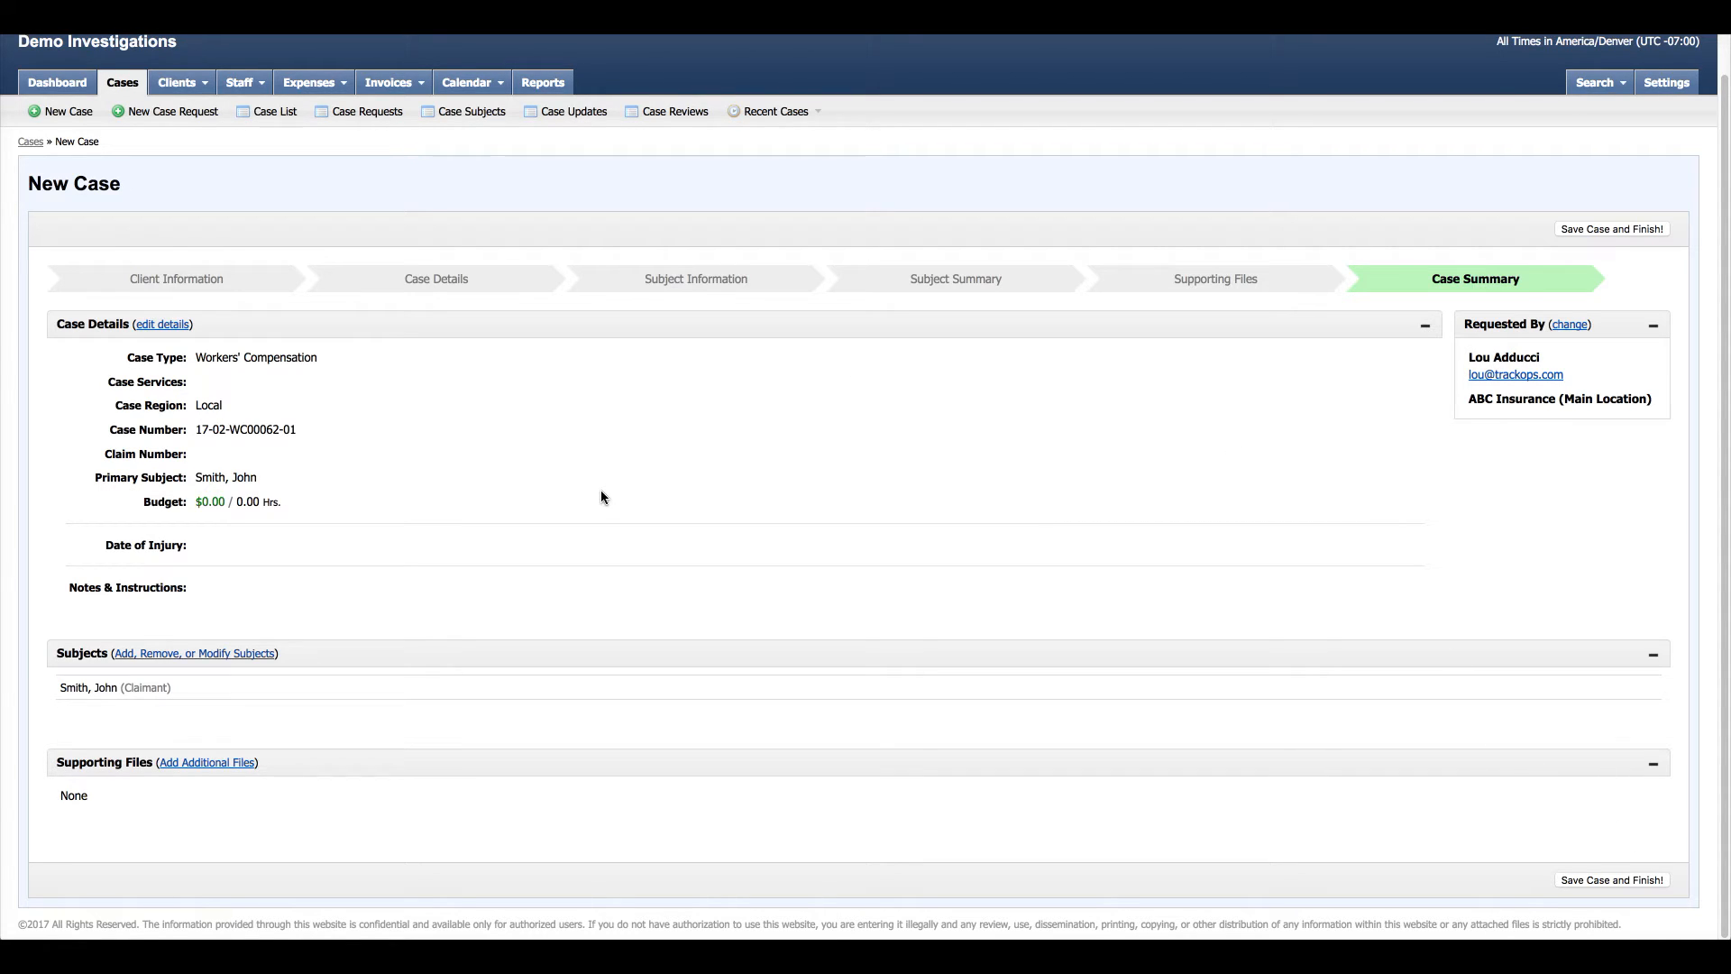
pyautogui.moveTo(300, 431); pyautogui.dragTo(191, 431)
pyautogui.click(377, 431)
pyautogui.click(1611, 880)
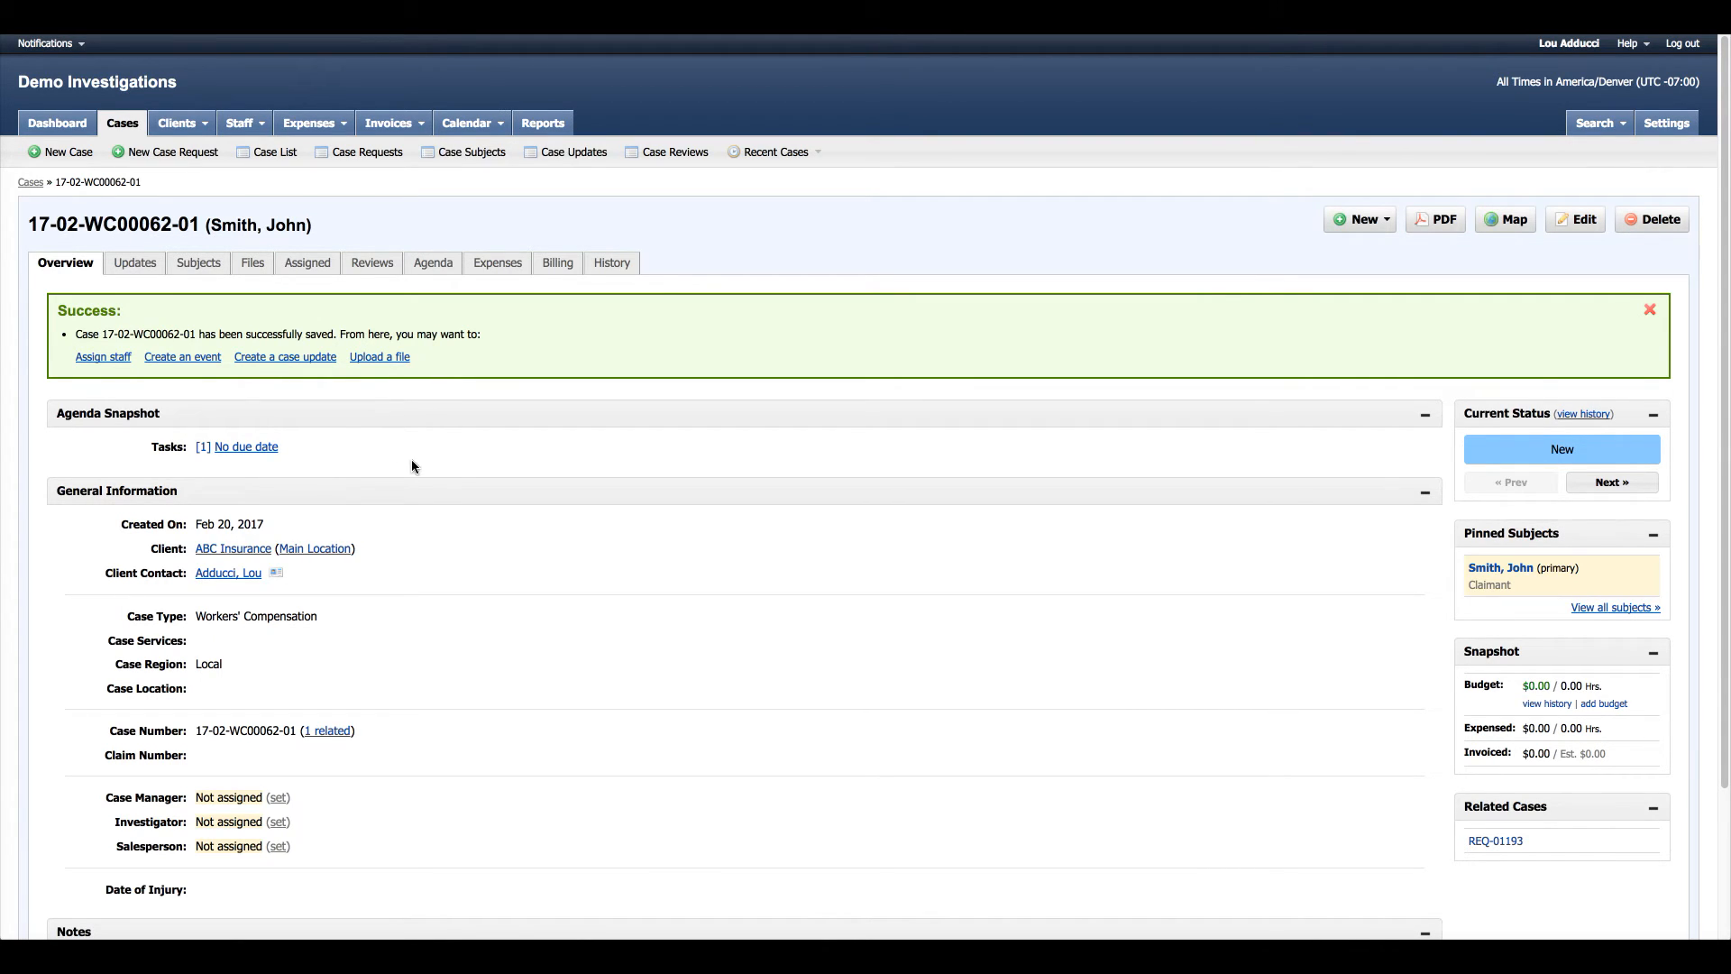
pyautogui.scroll(-1, 537, 505)
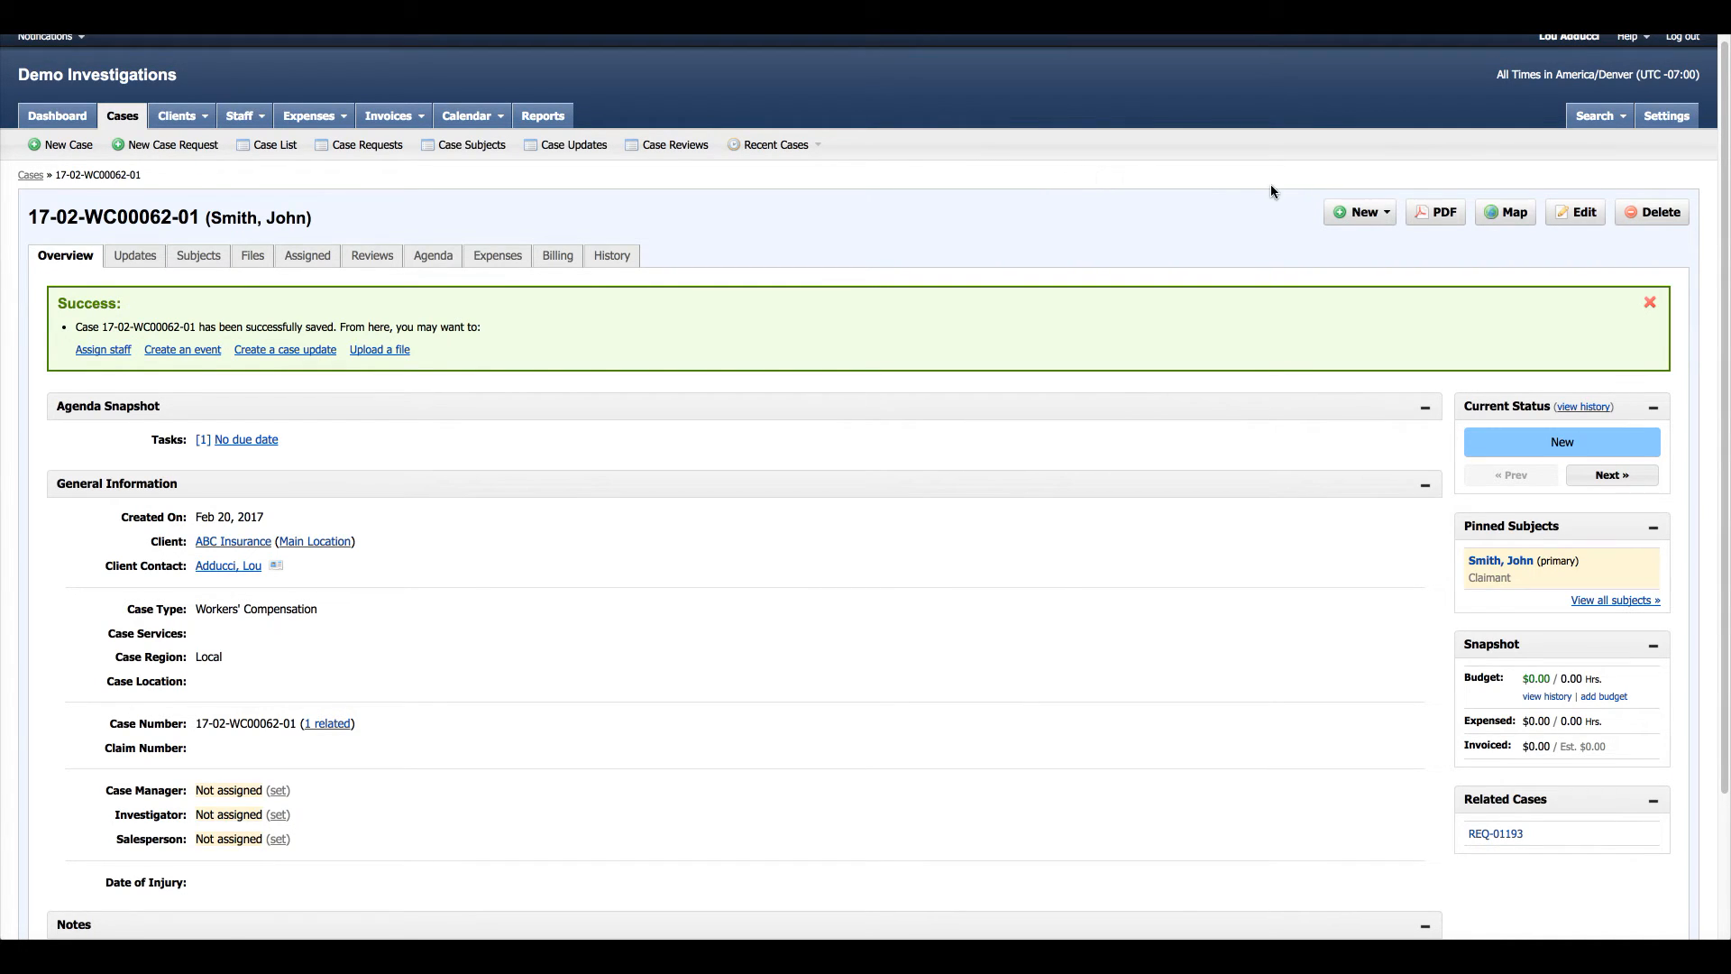
pyautogui.click(1656, 120)
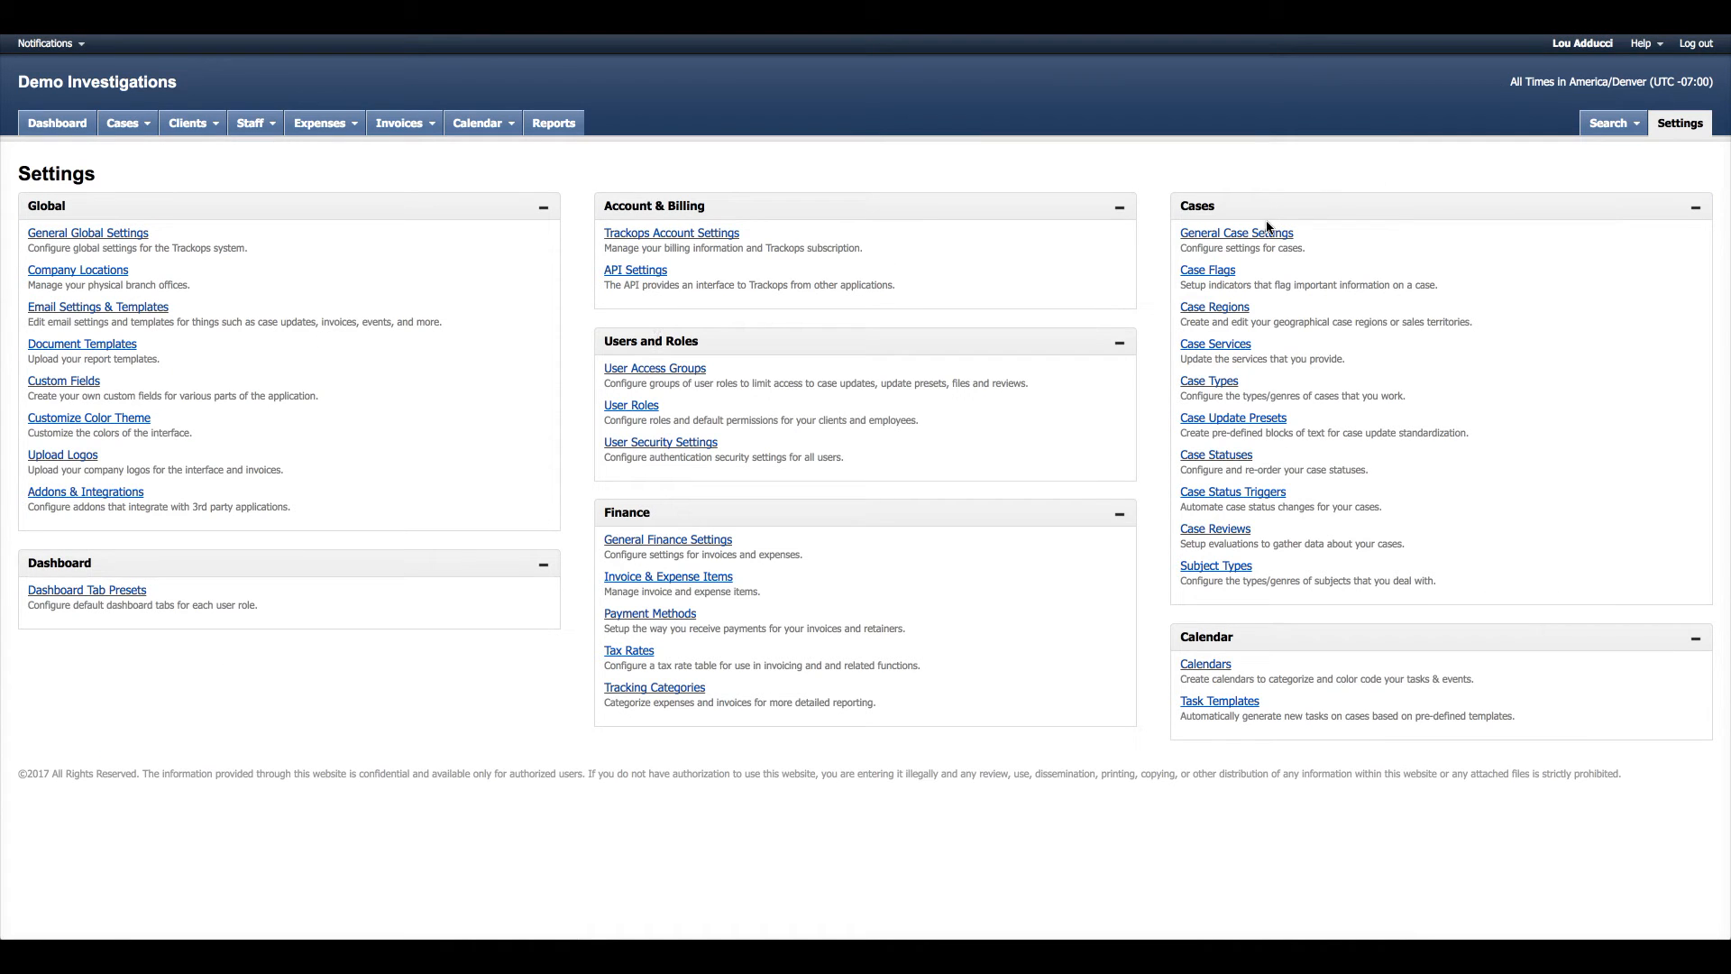
pyautogui.click(1268, 232)
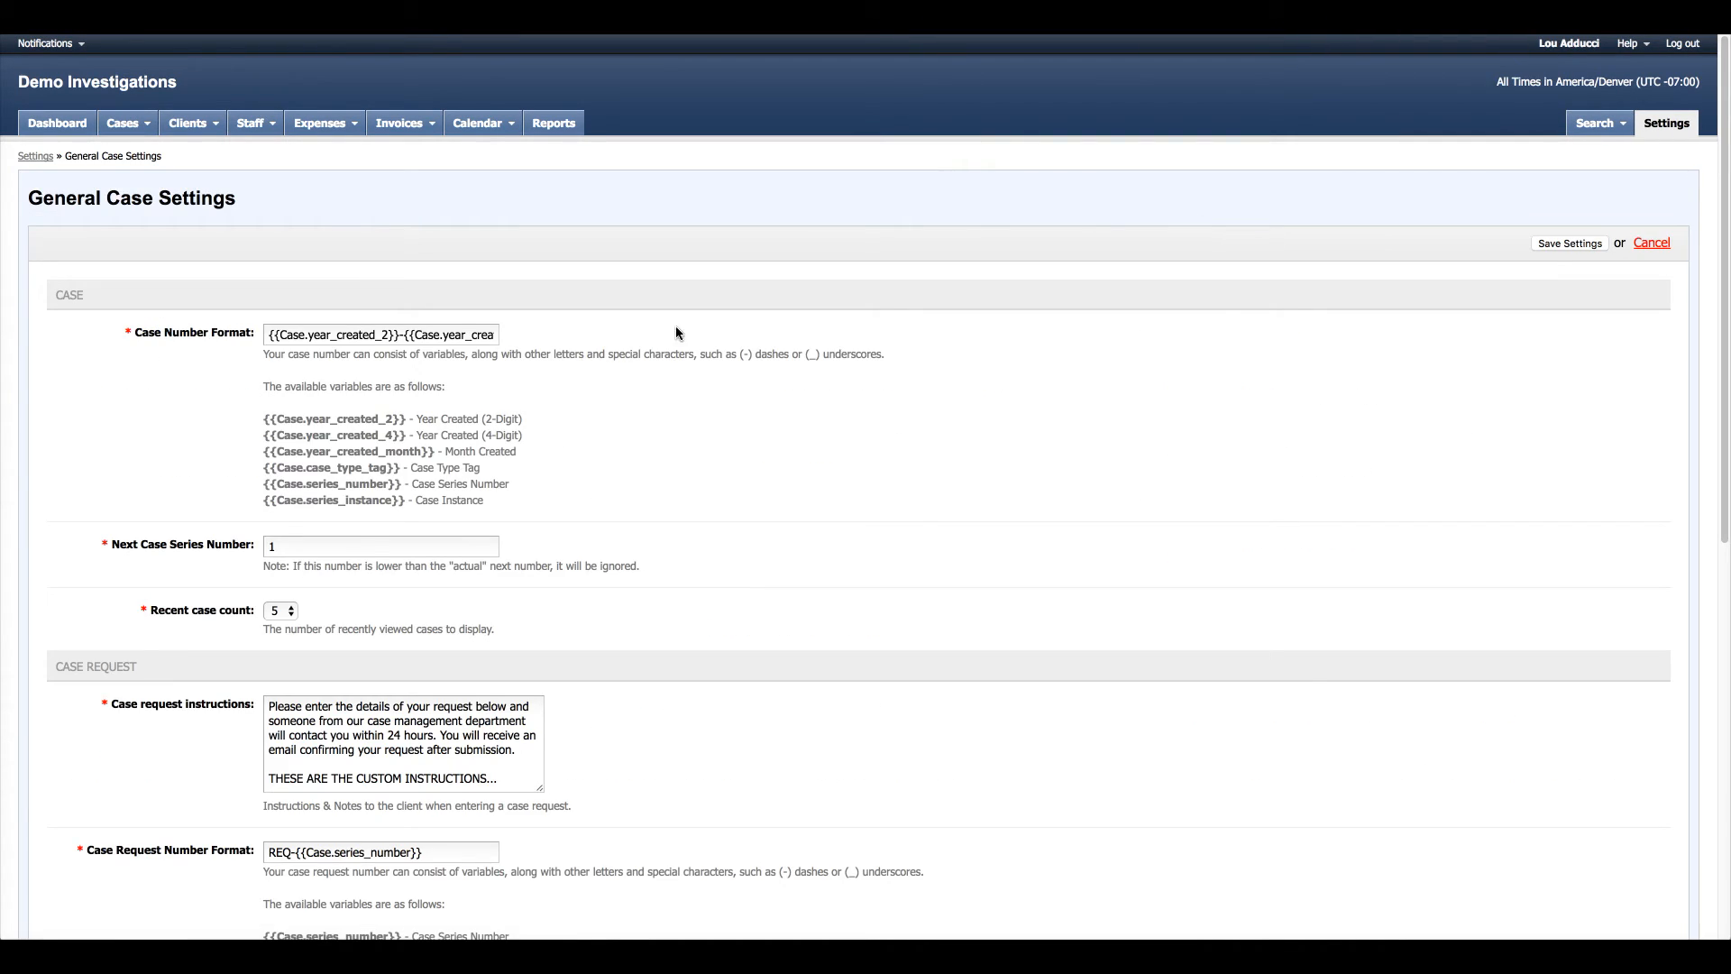
pyautogui.scroll(-3, 676, 333)
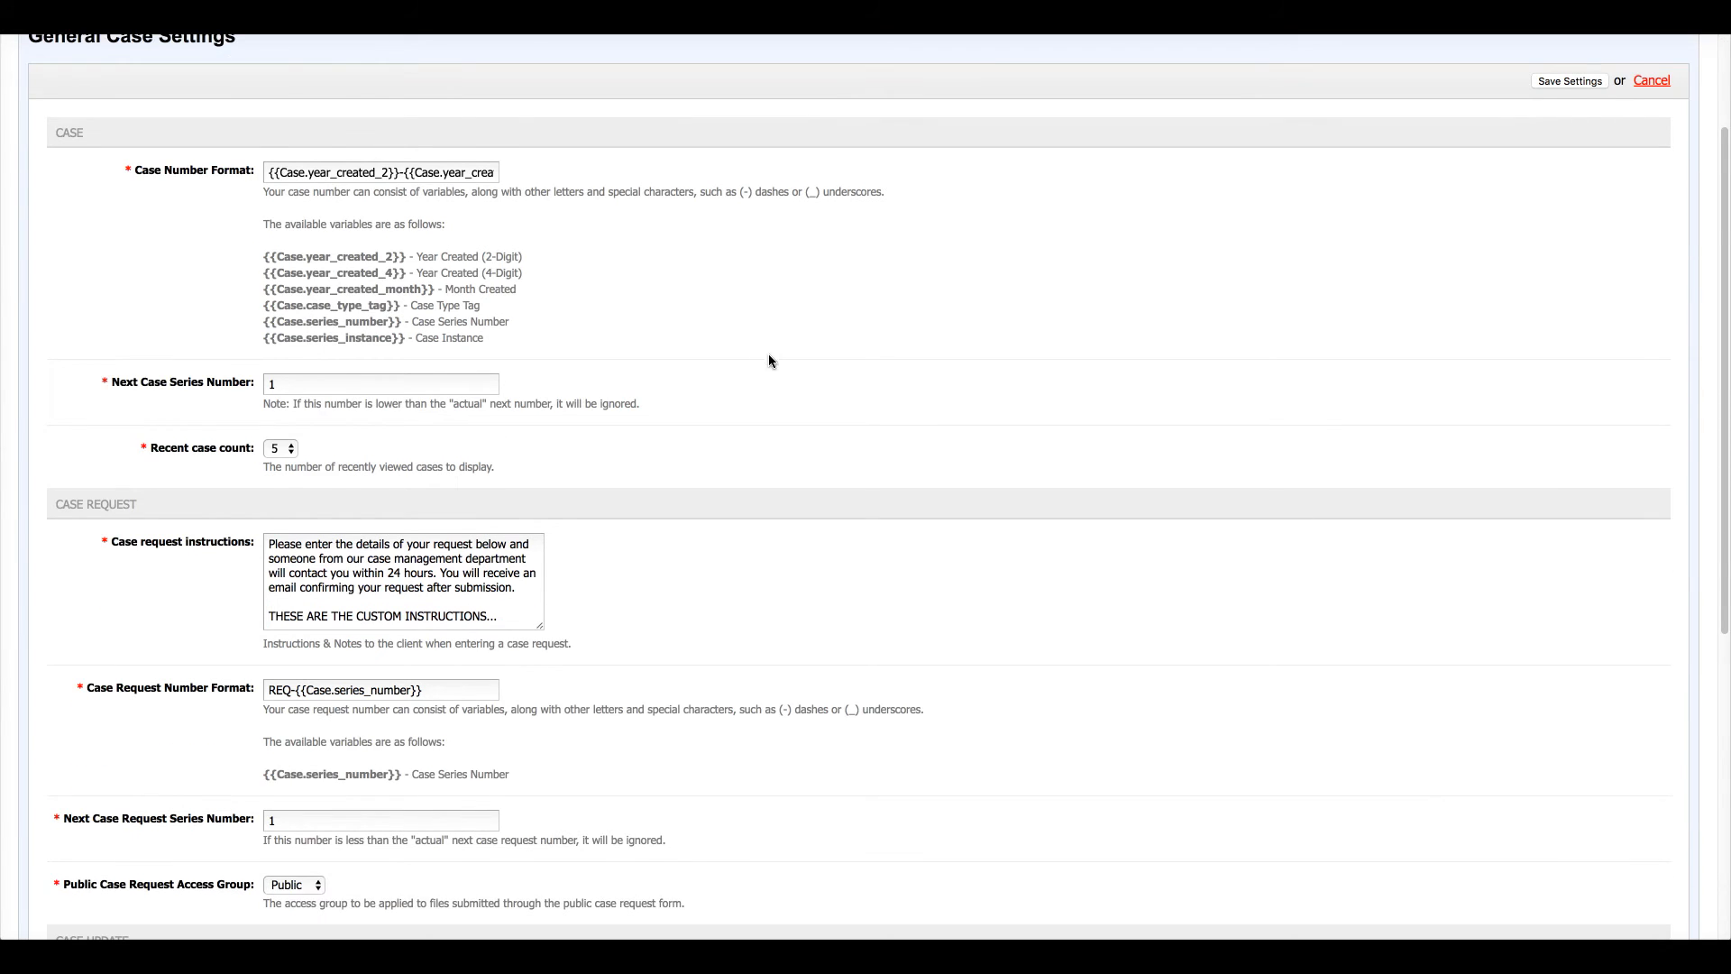
pyautogui.scroll(-3, 768, 355)
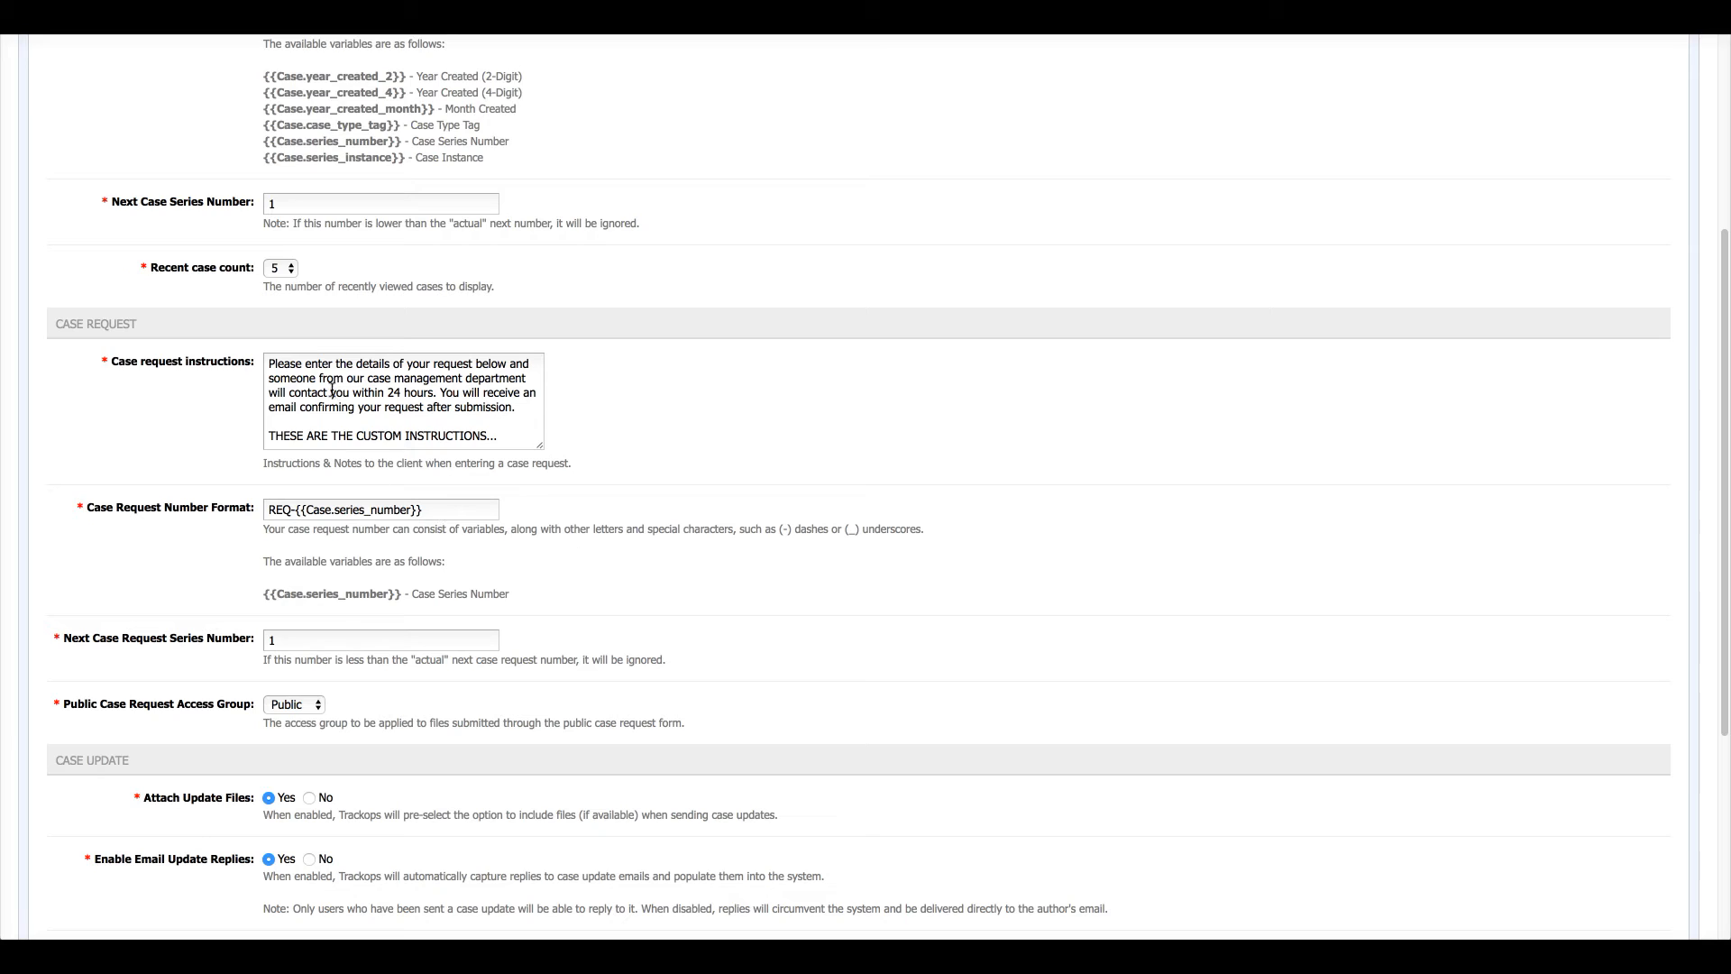
pyautogui.click(471, 399)
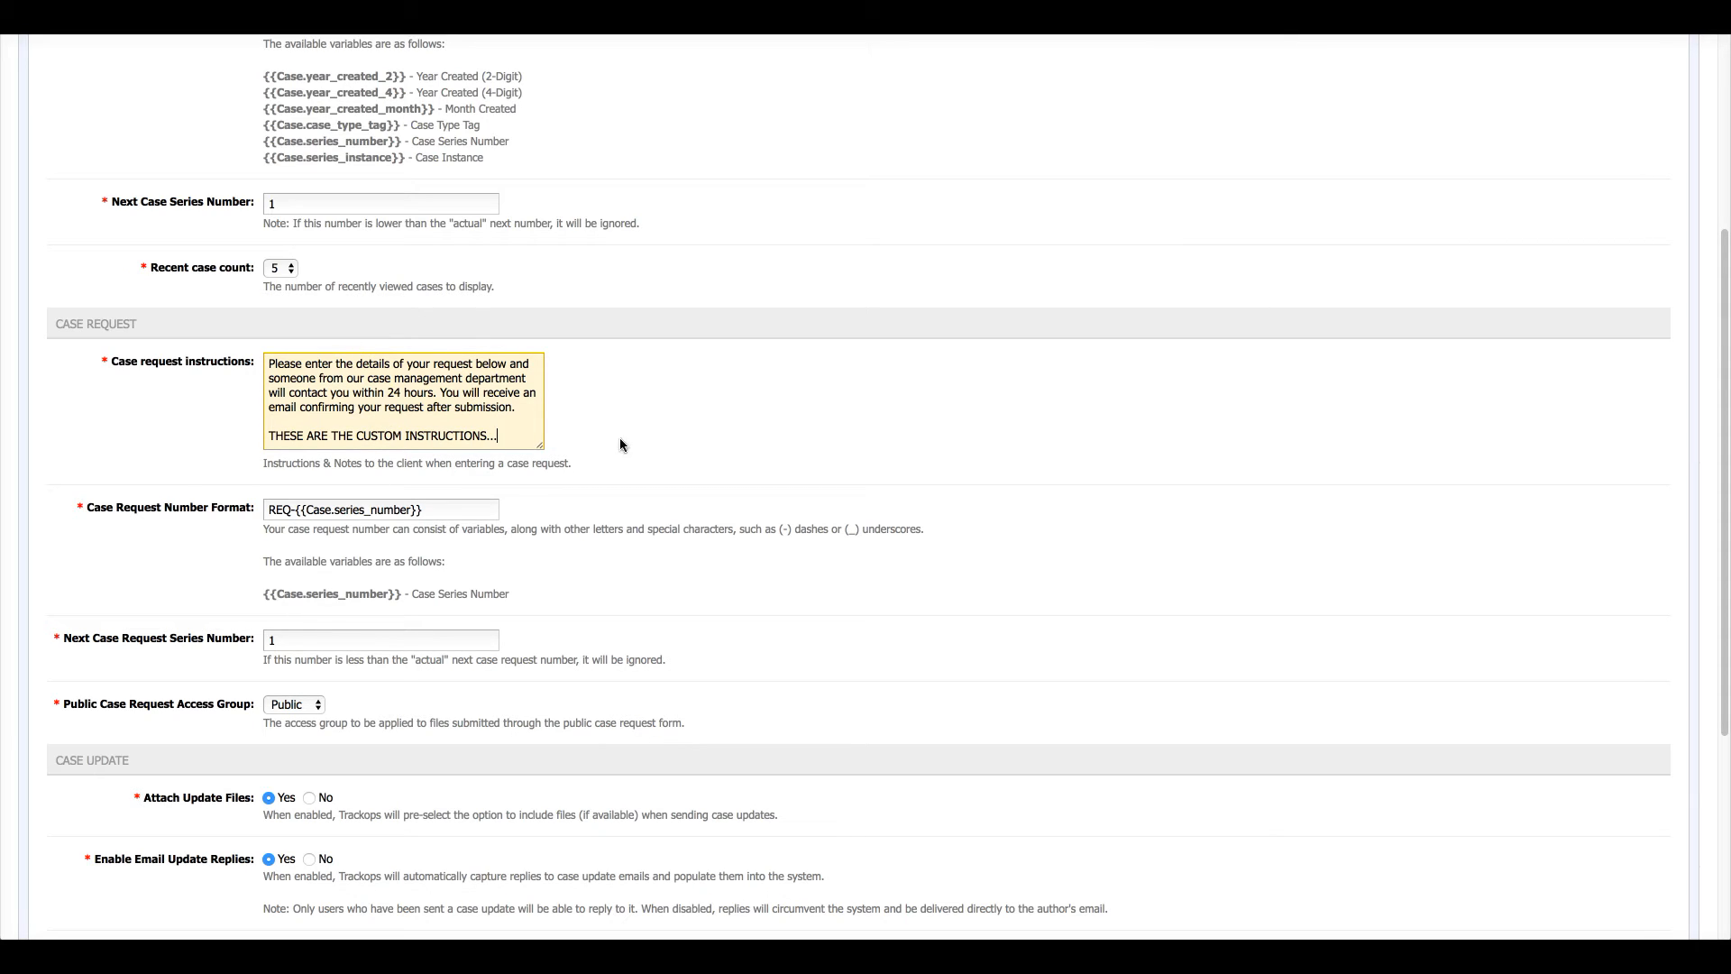
pyautogui.scroll(4, 360, 361)
pyautogui.click(125, 124)
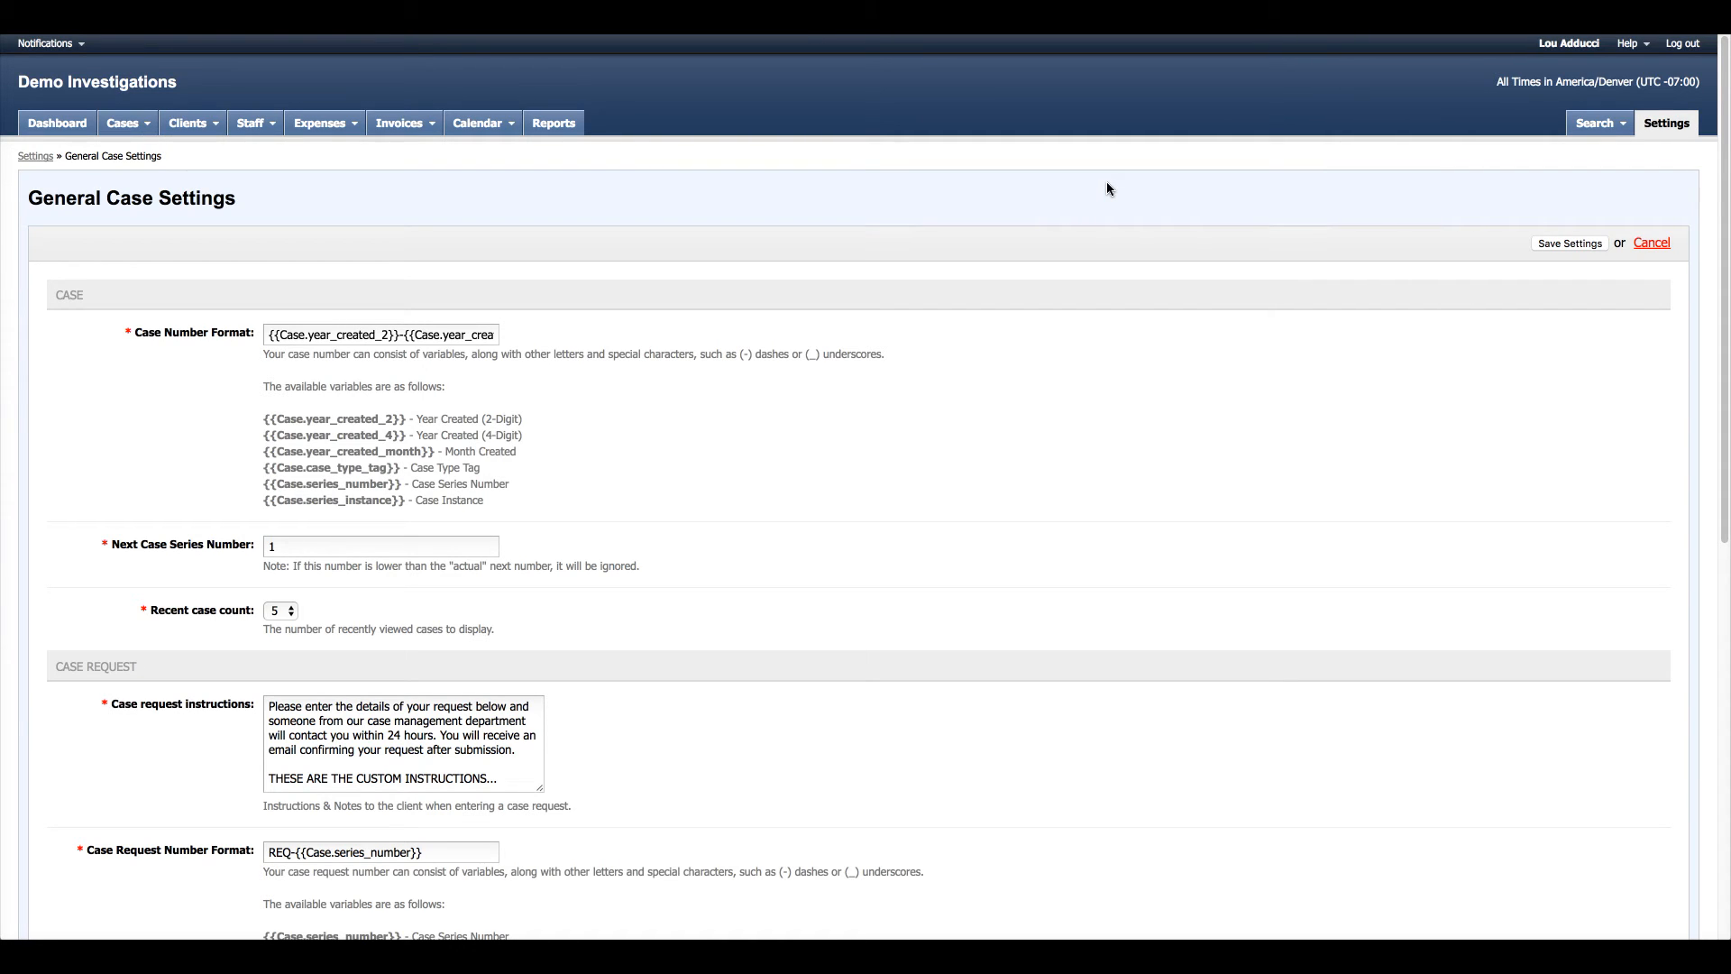
pyautogui.click(1663, 129)
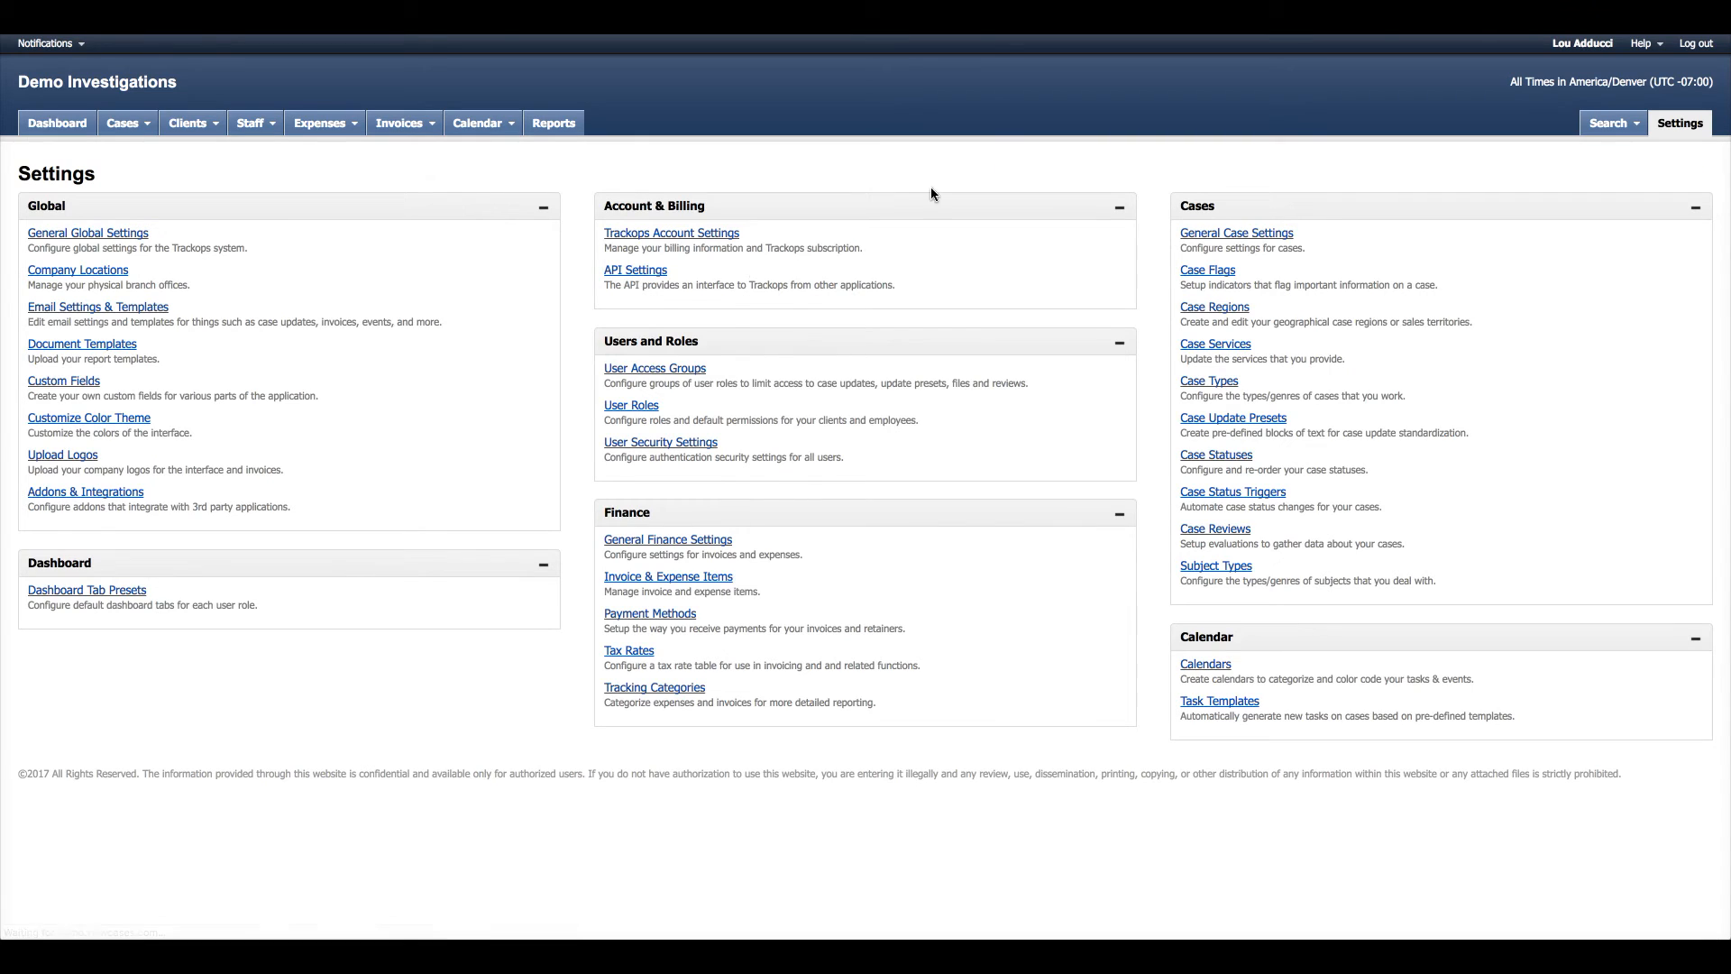
pyautogui.click(648, 411)
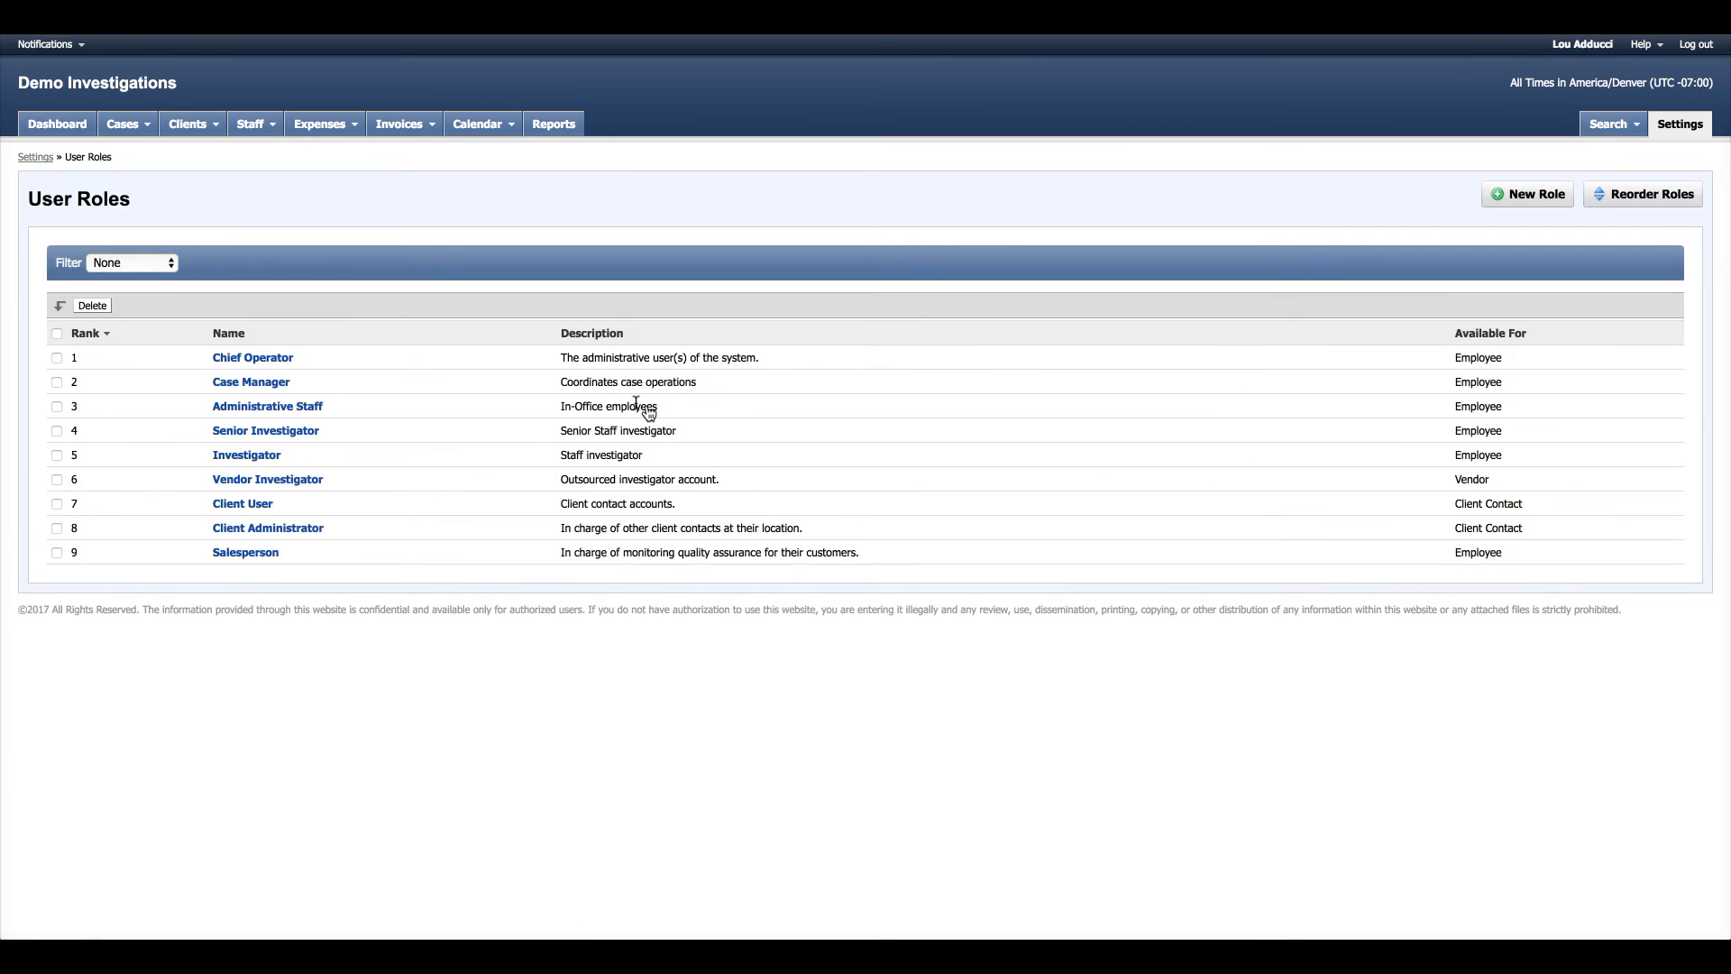
pyautogui.click(311, 410)
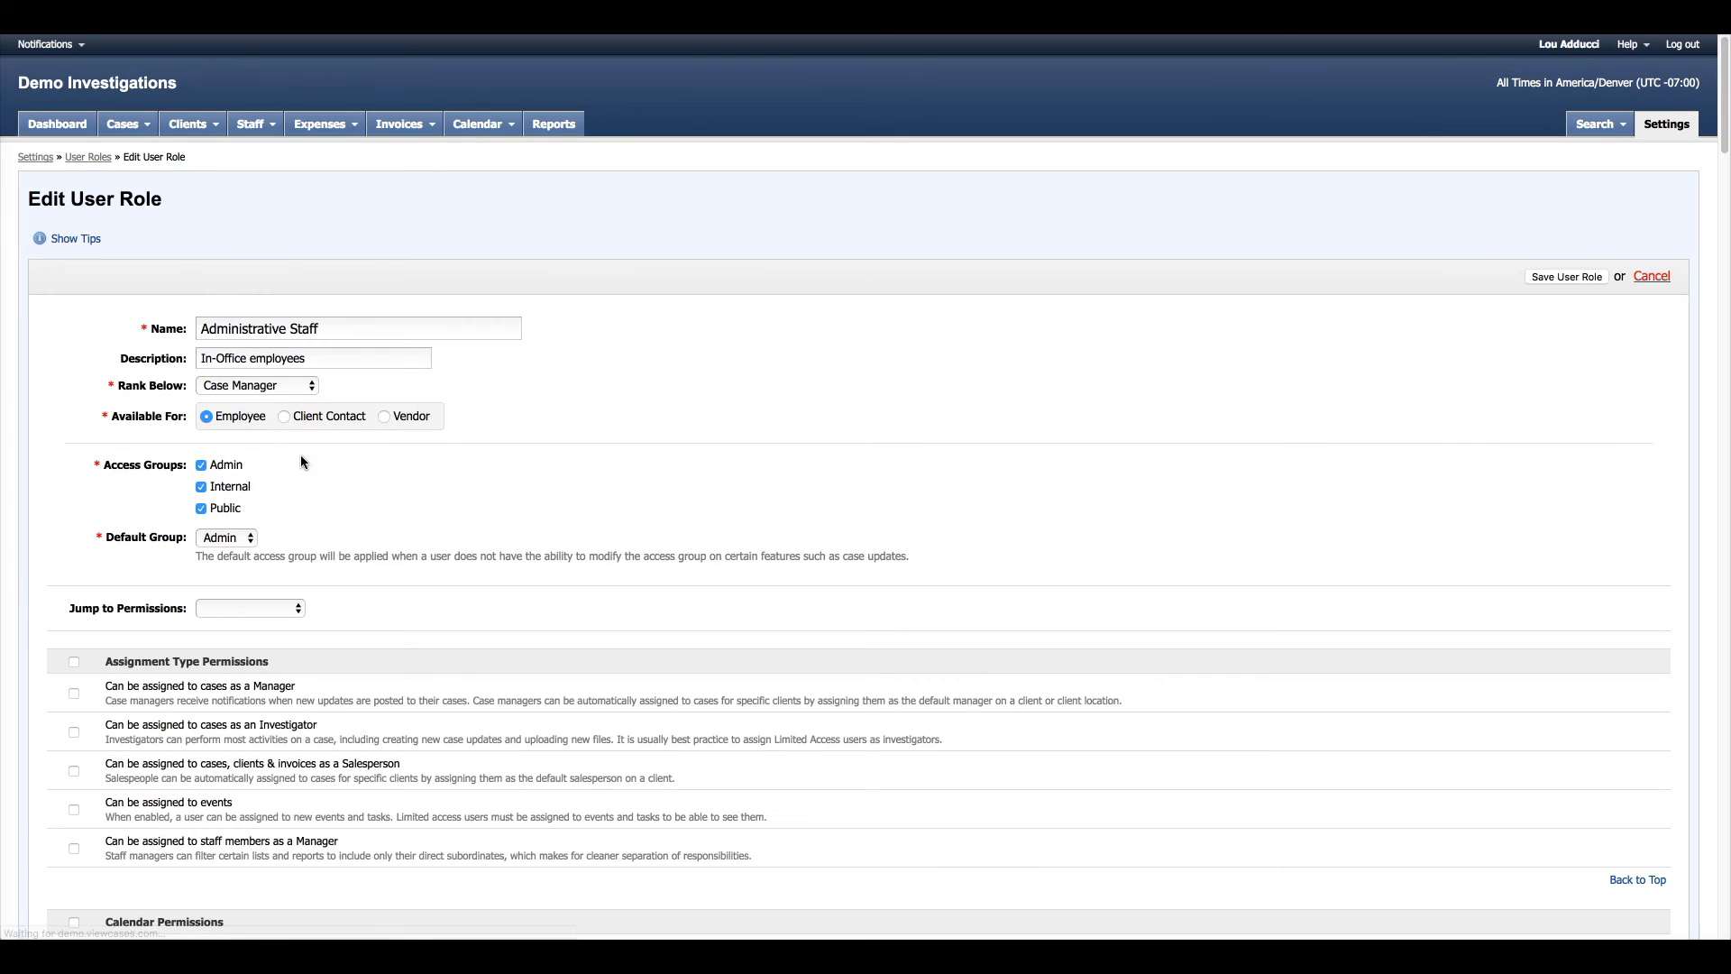
pyautogui.scroll(-8, 577, 478)
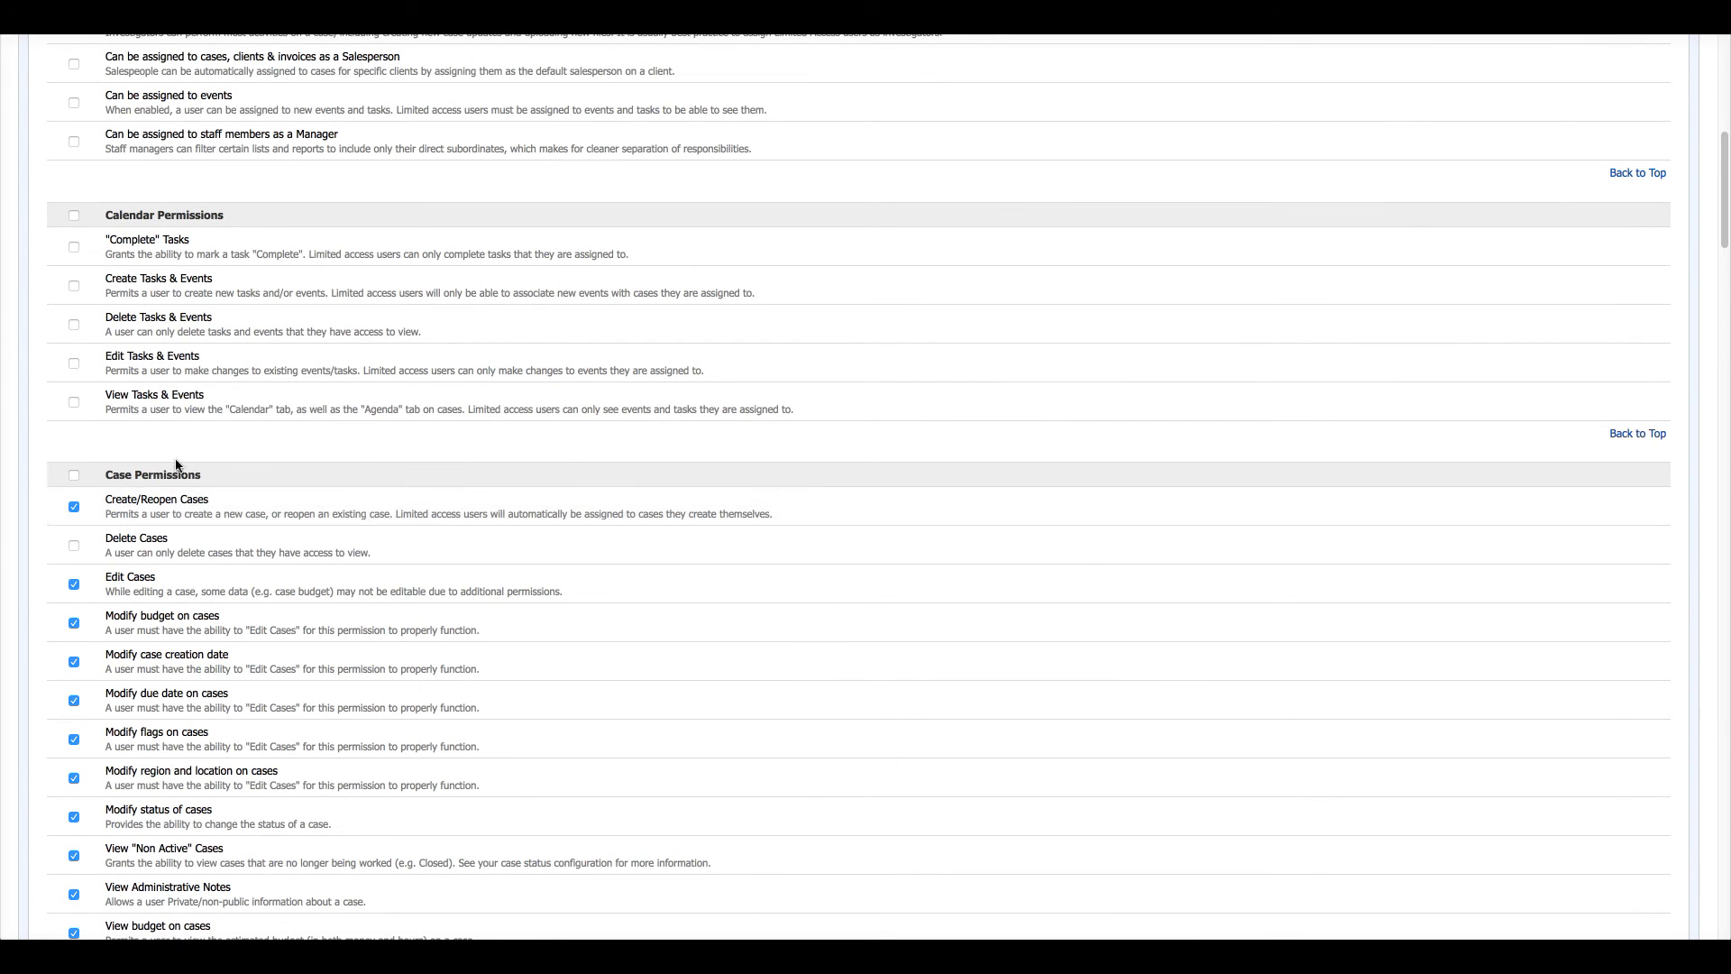
pyautogui.scroll(-3, 289, 495)
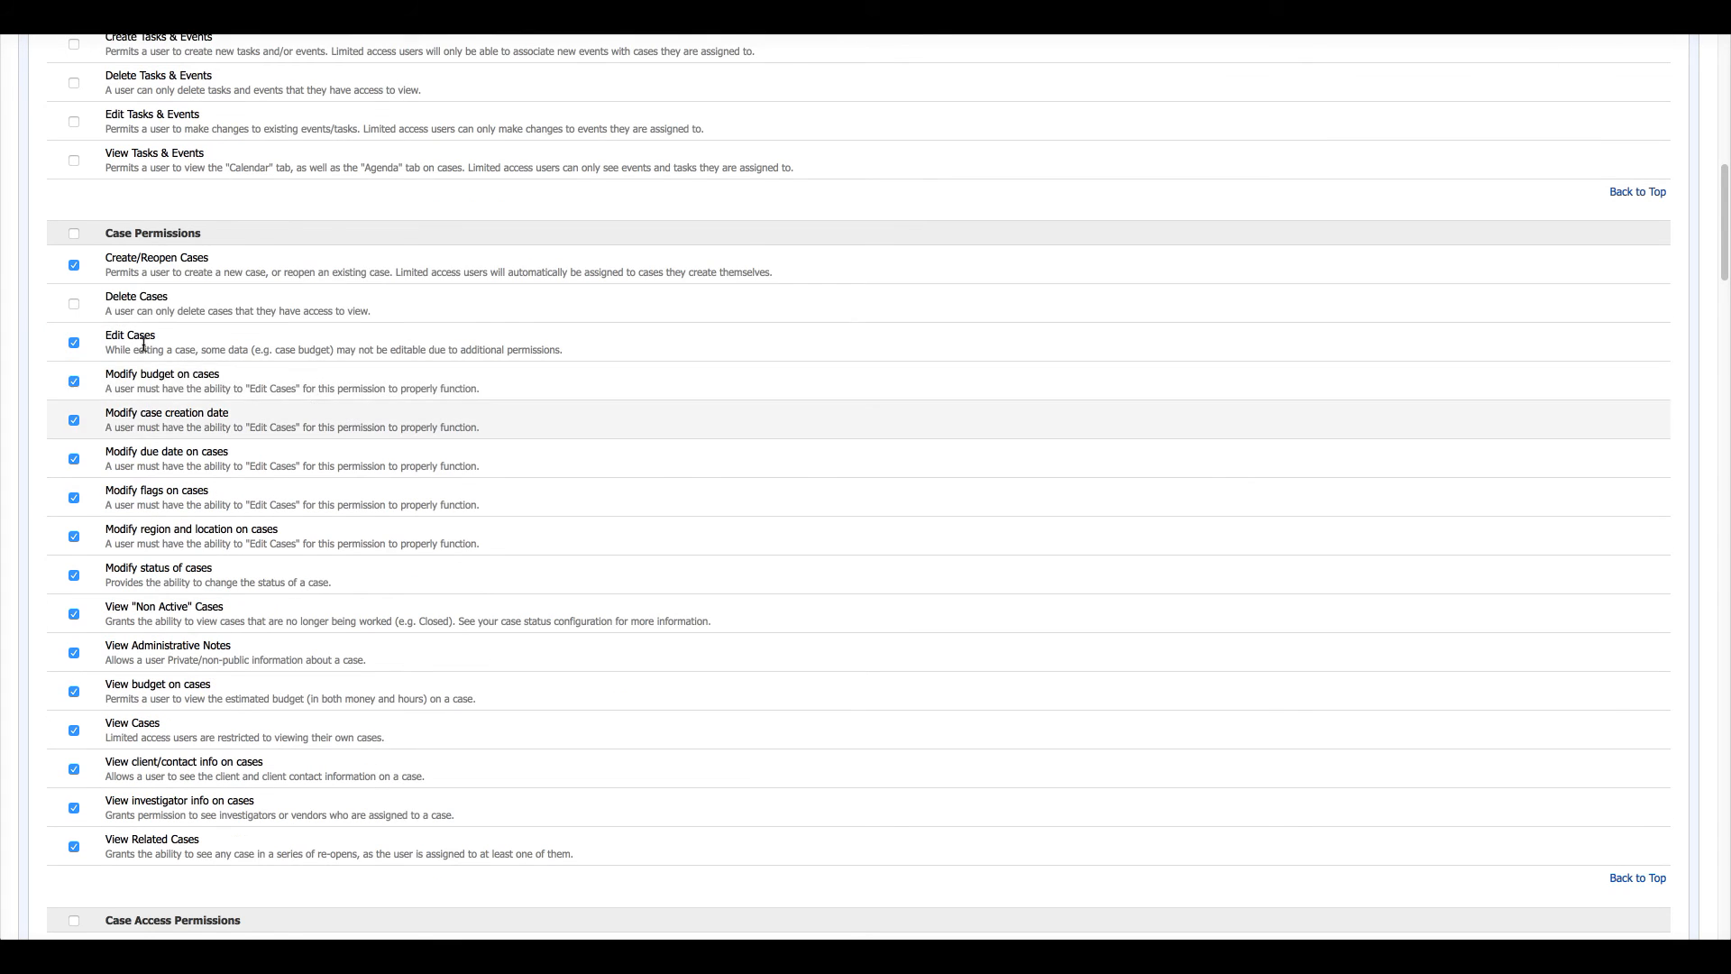
pyautogui.scroll(-2, 323, 556)
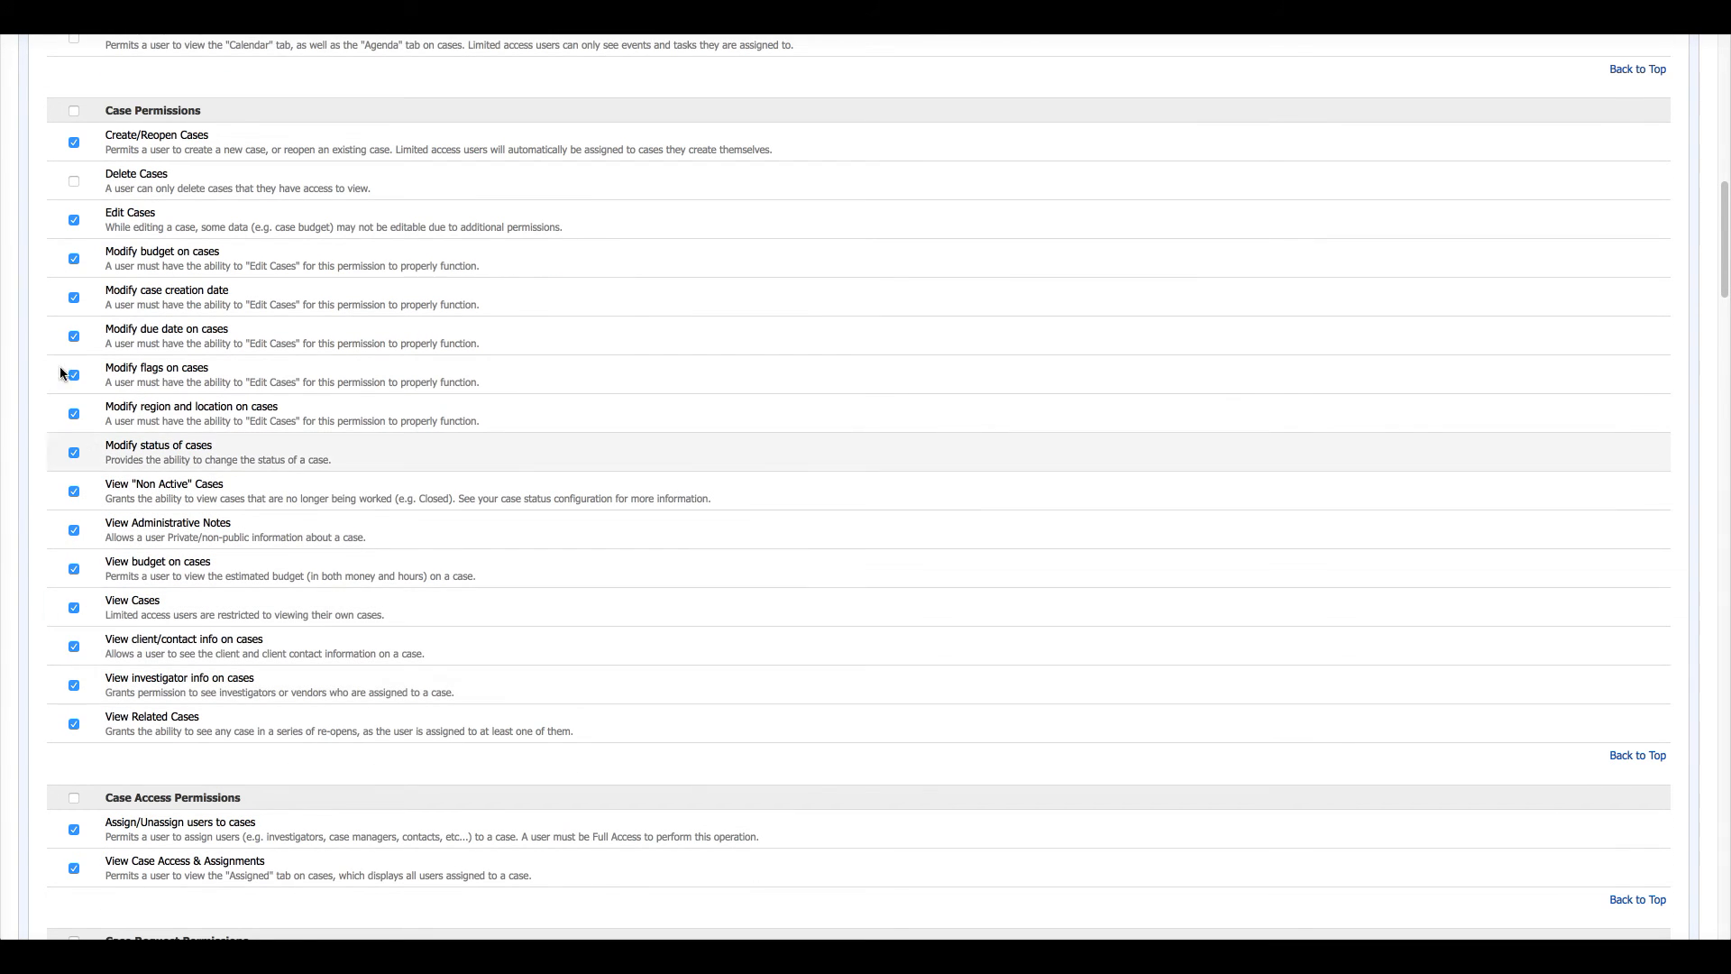
pyautogui.scroll(-4, 426, 379)
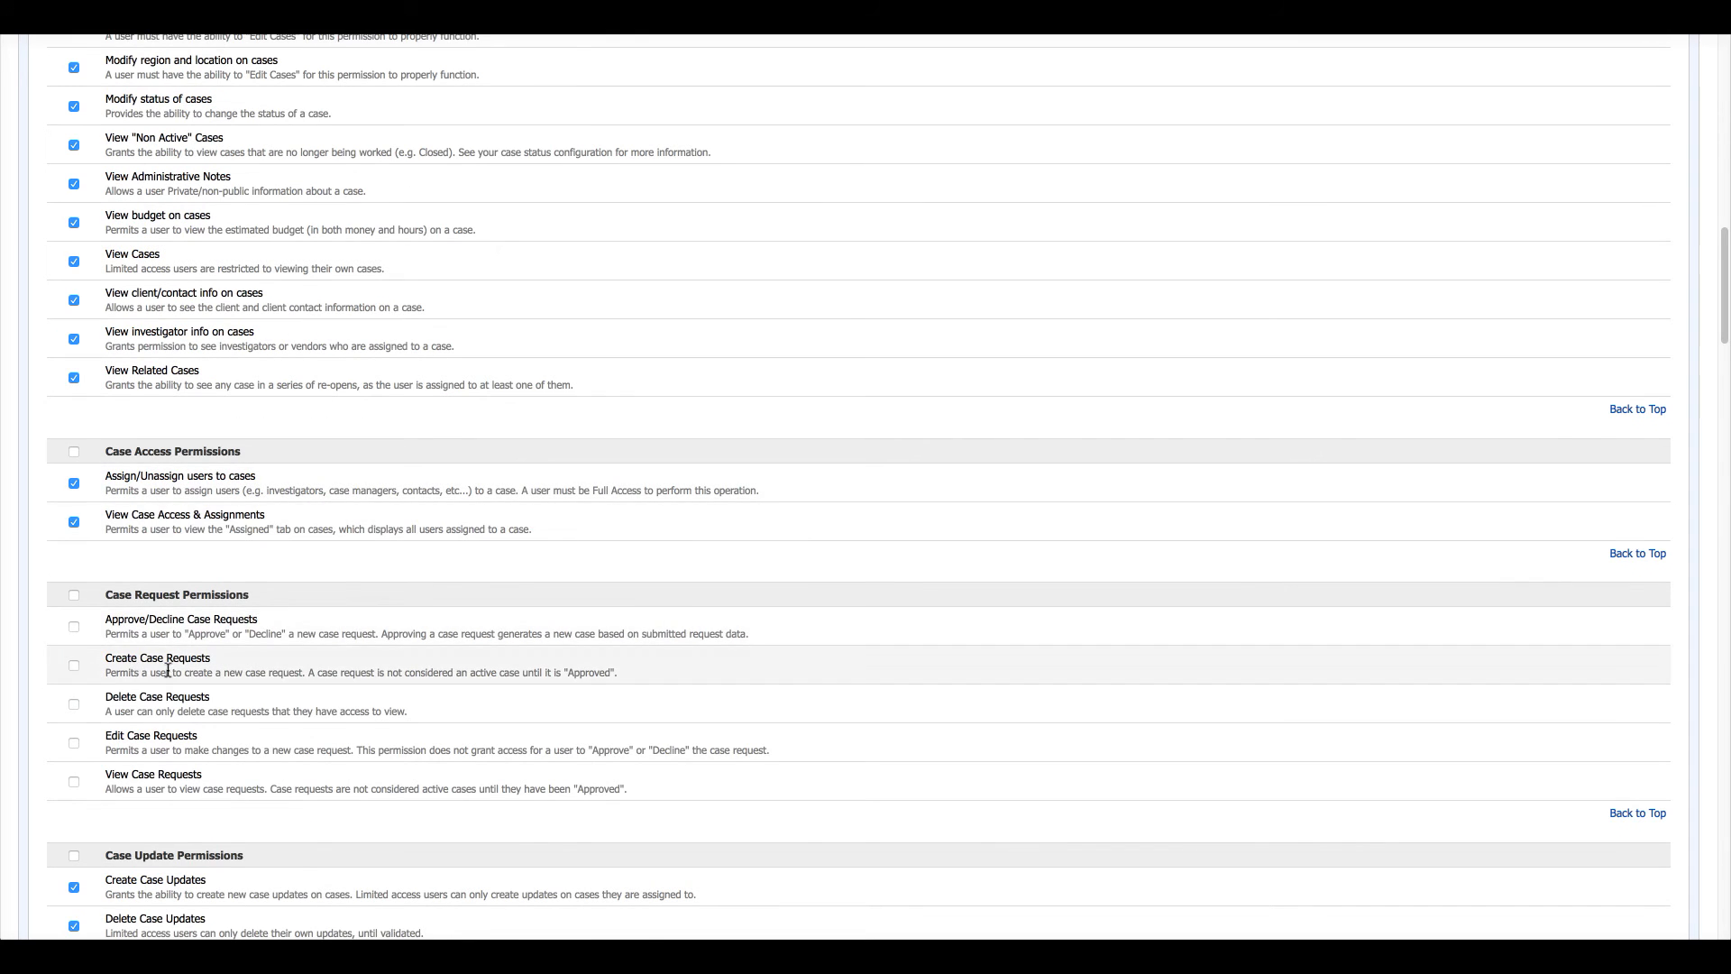
pyautogui.scroll(-1, 118, 597)
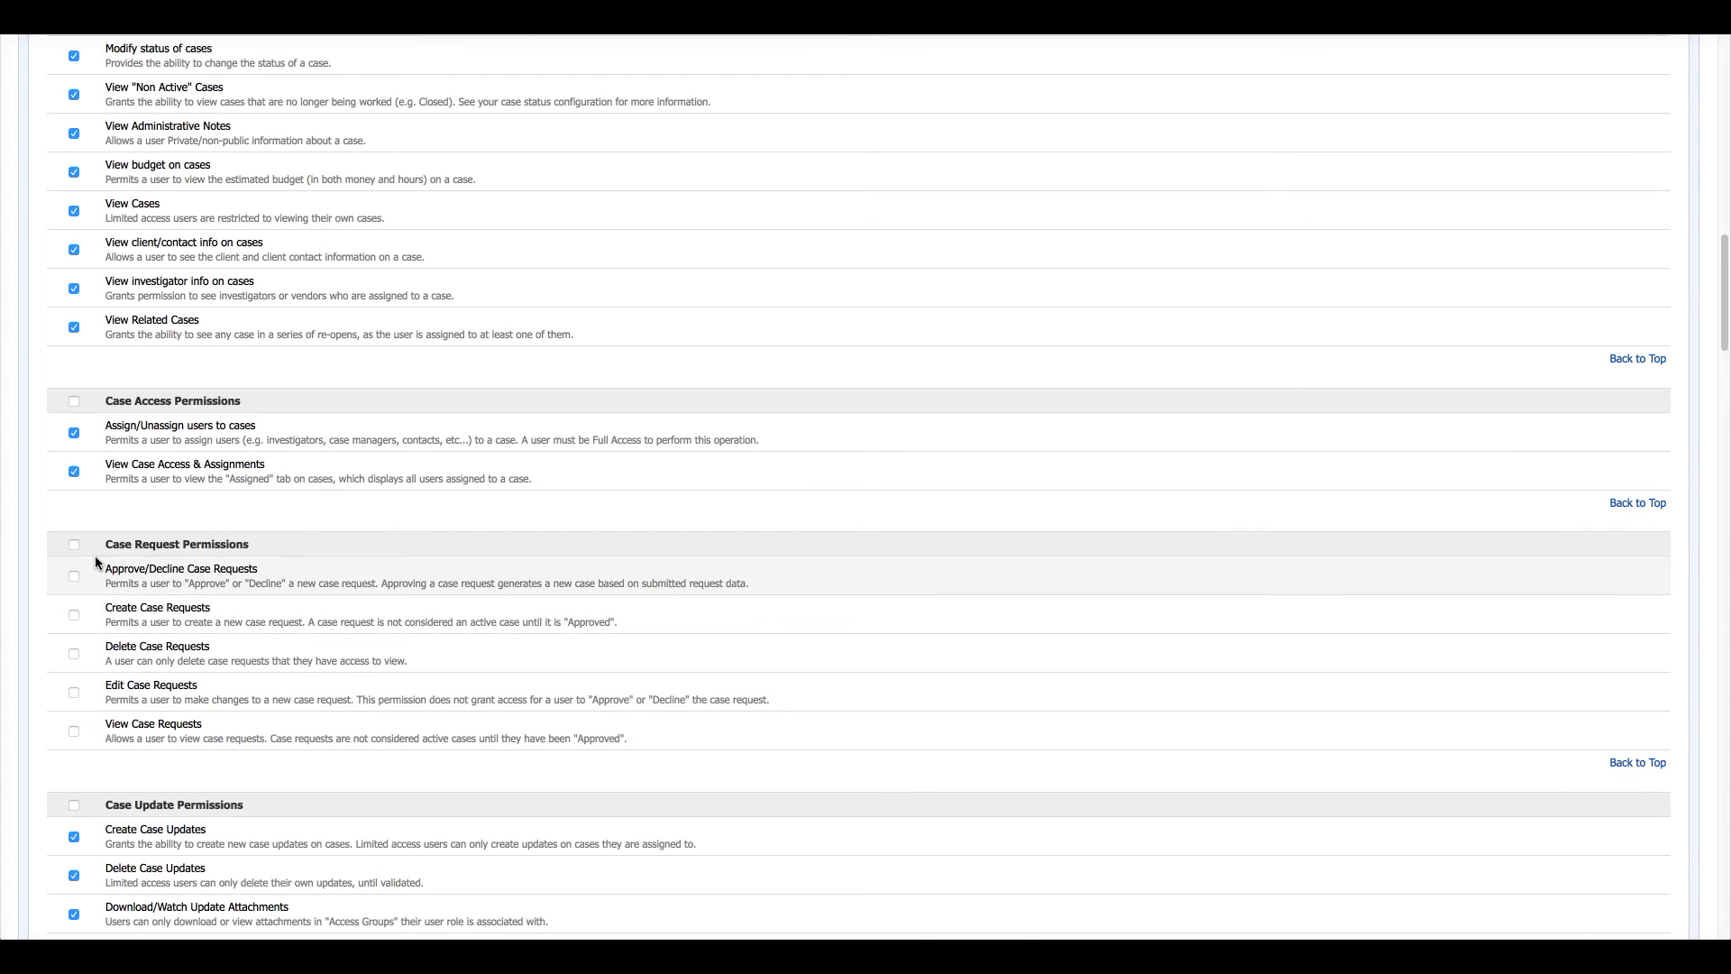
pyautogui.click(71, 731)
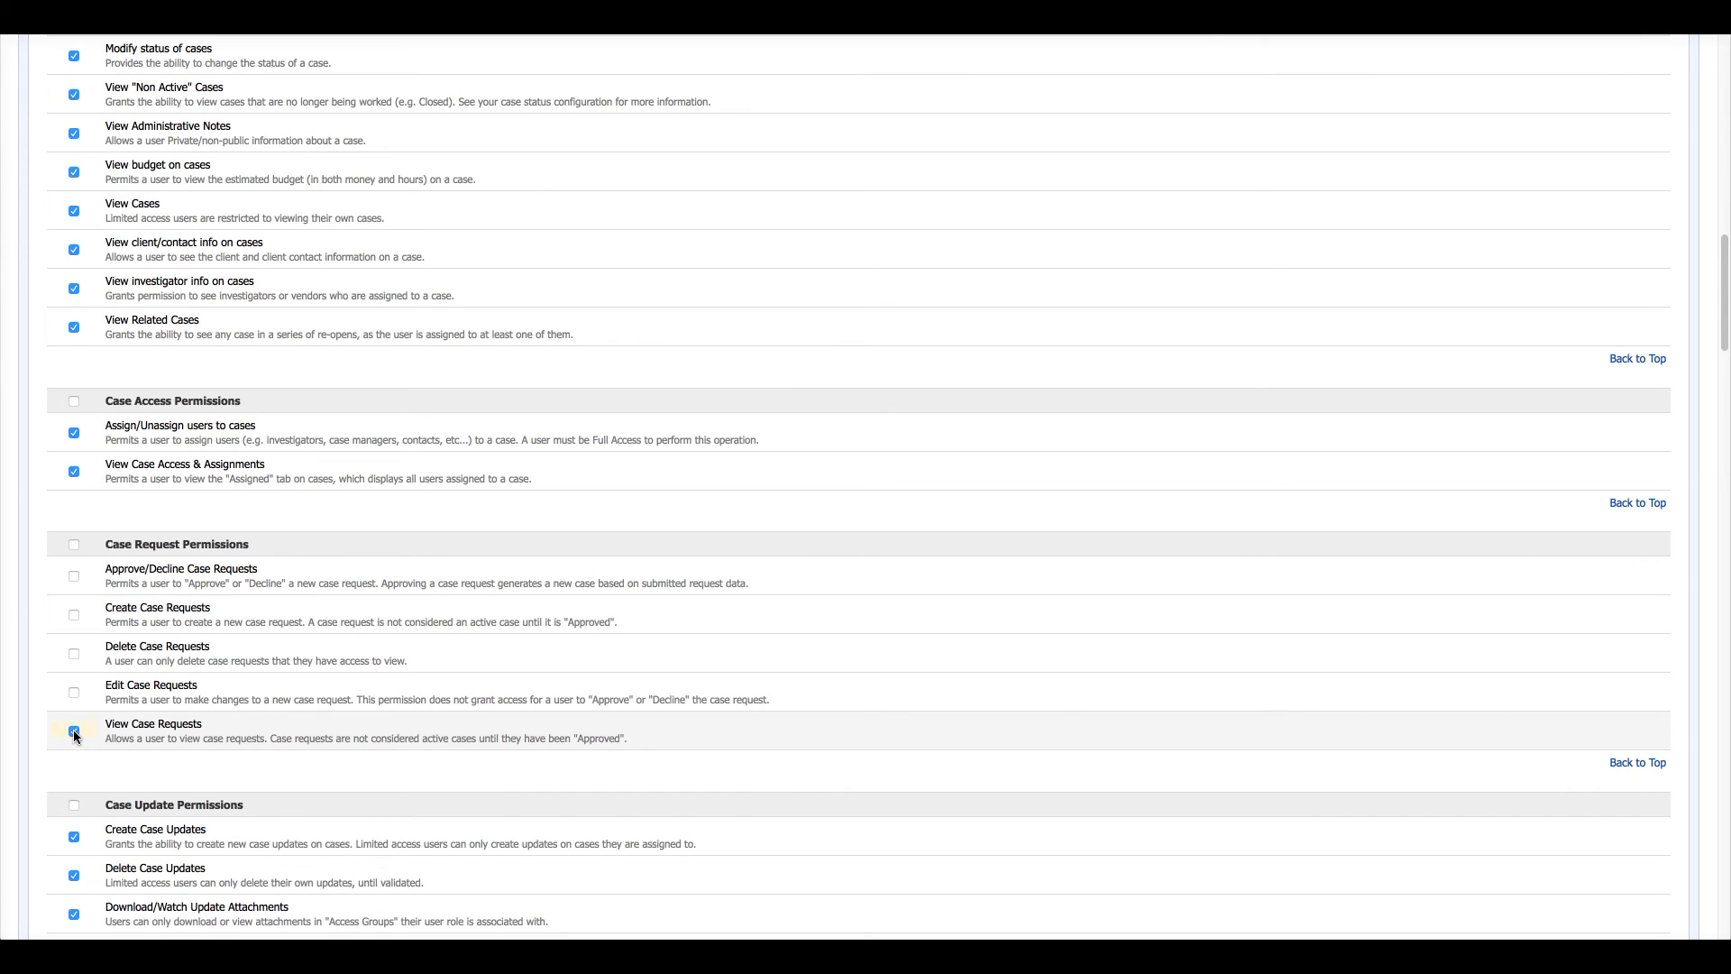
pyautogui.click(74, 731)
pyautogui.scroll(20, 420, 694)
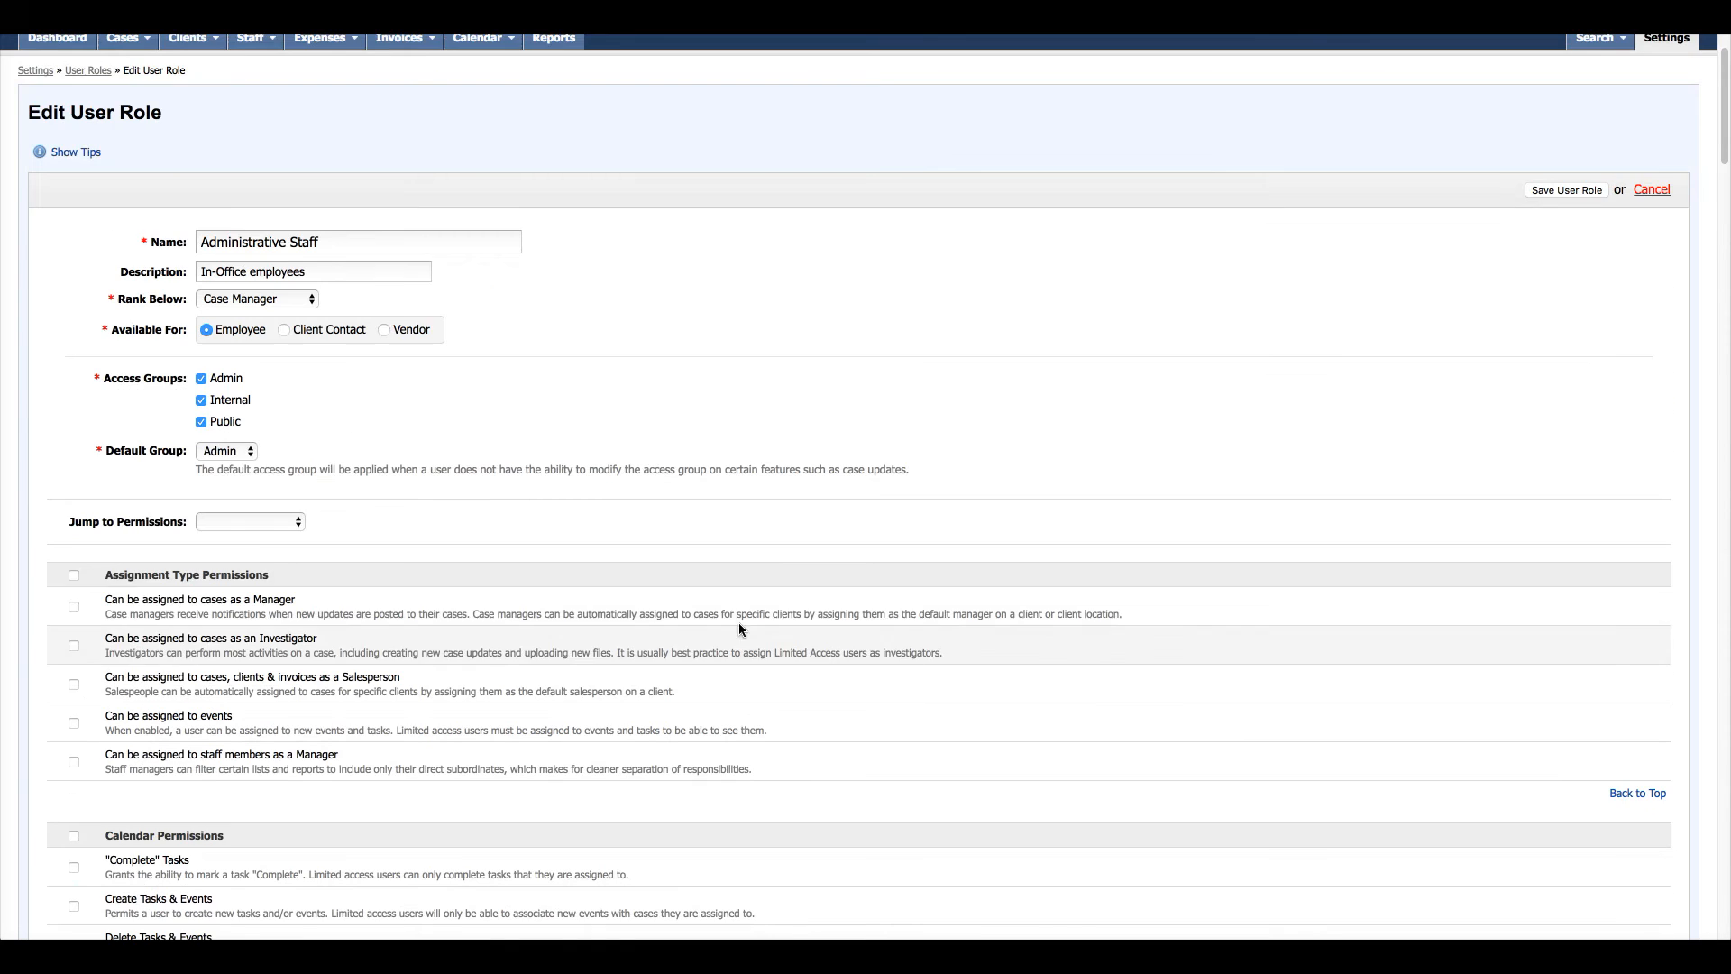
pyautogui.scroll(2, 738, 628)
pyautogui.click(1665, 127)
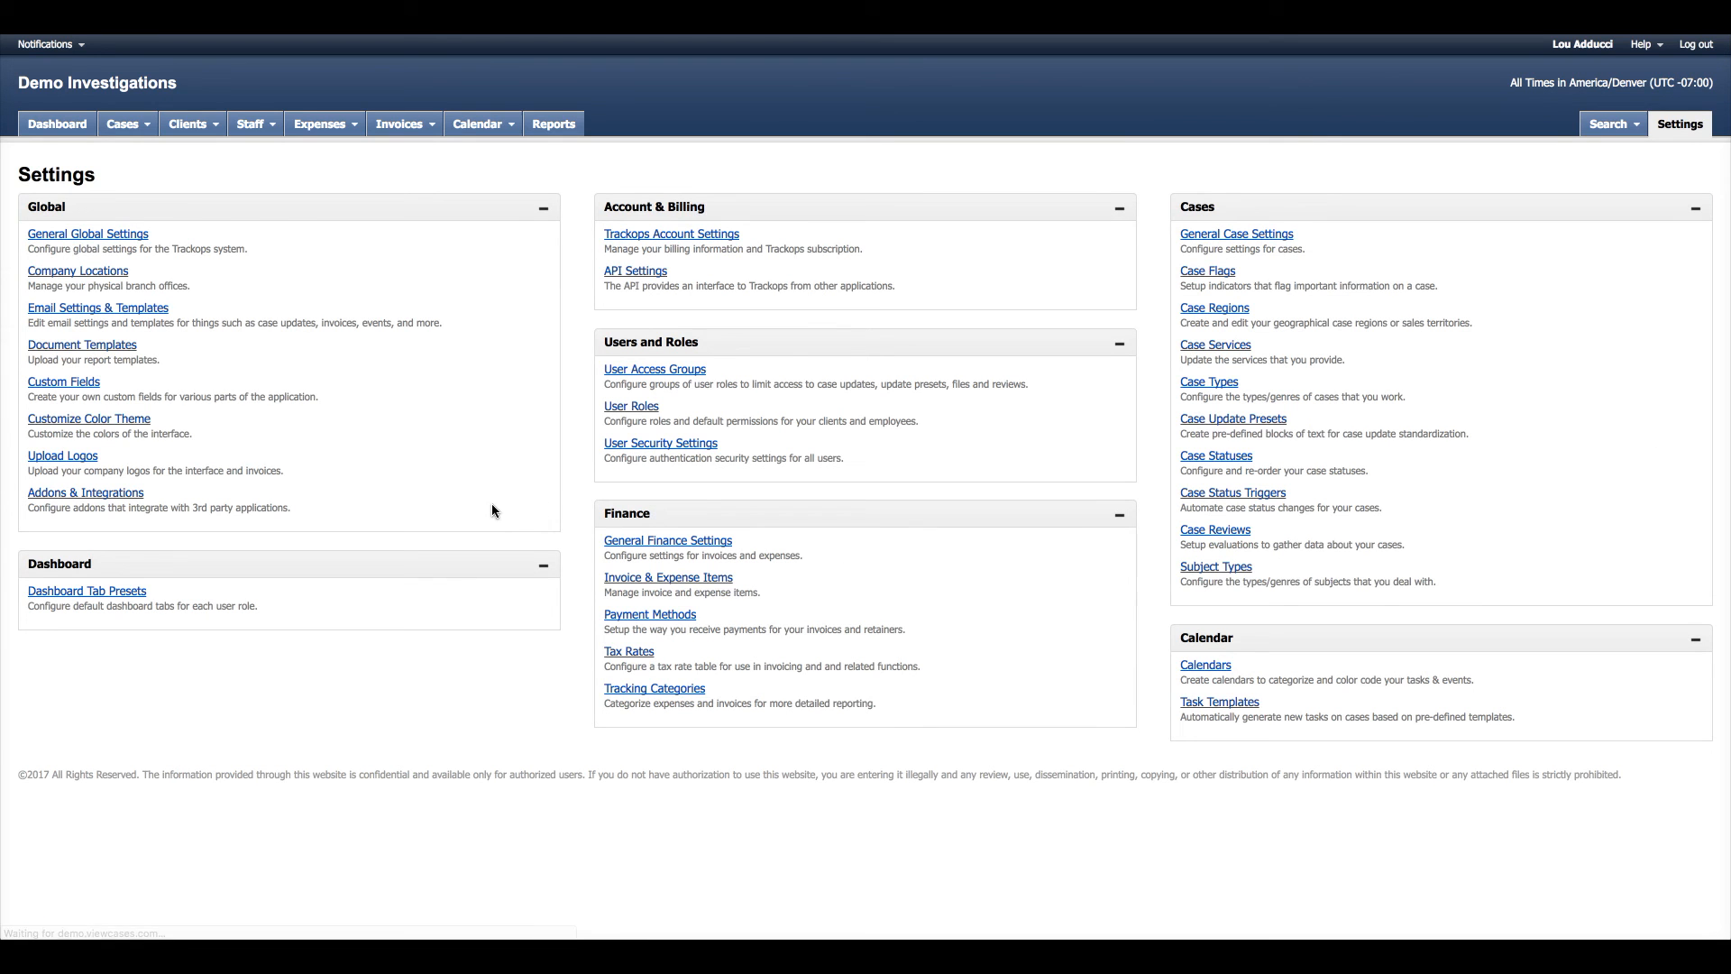
# - Look through the Client User role's permissions, then bring up the Help options
pyautogui.click(644, 408)
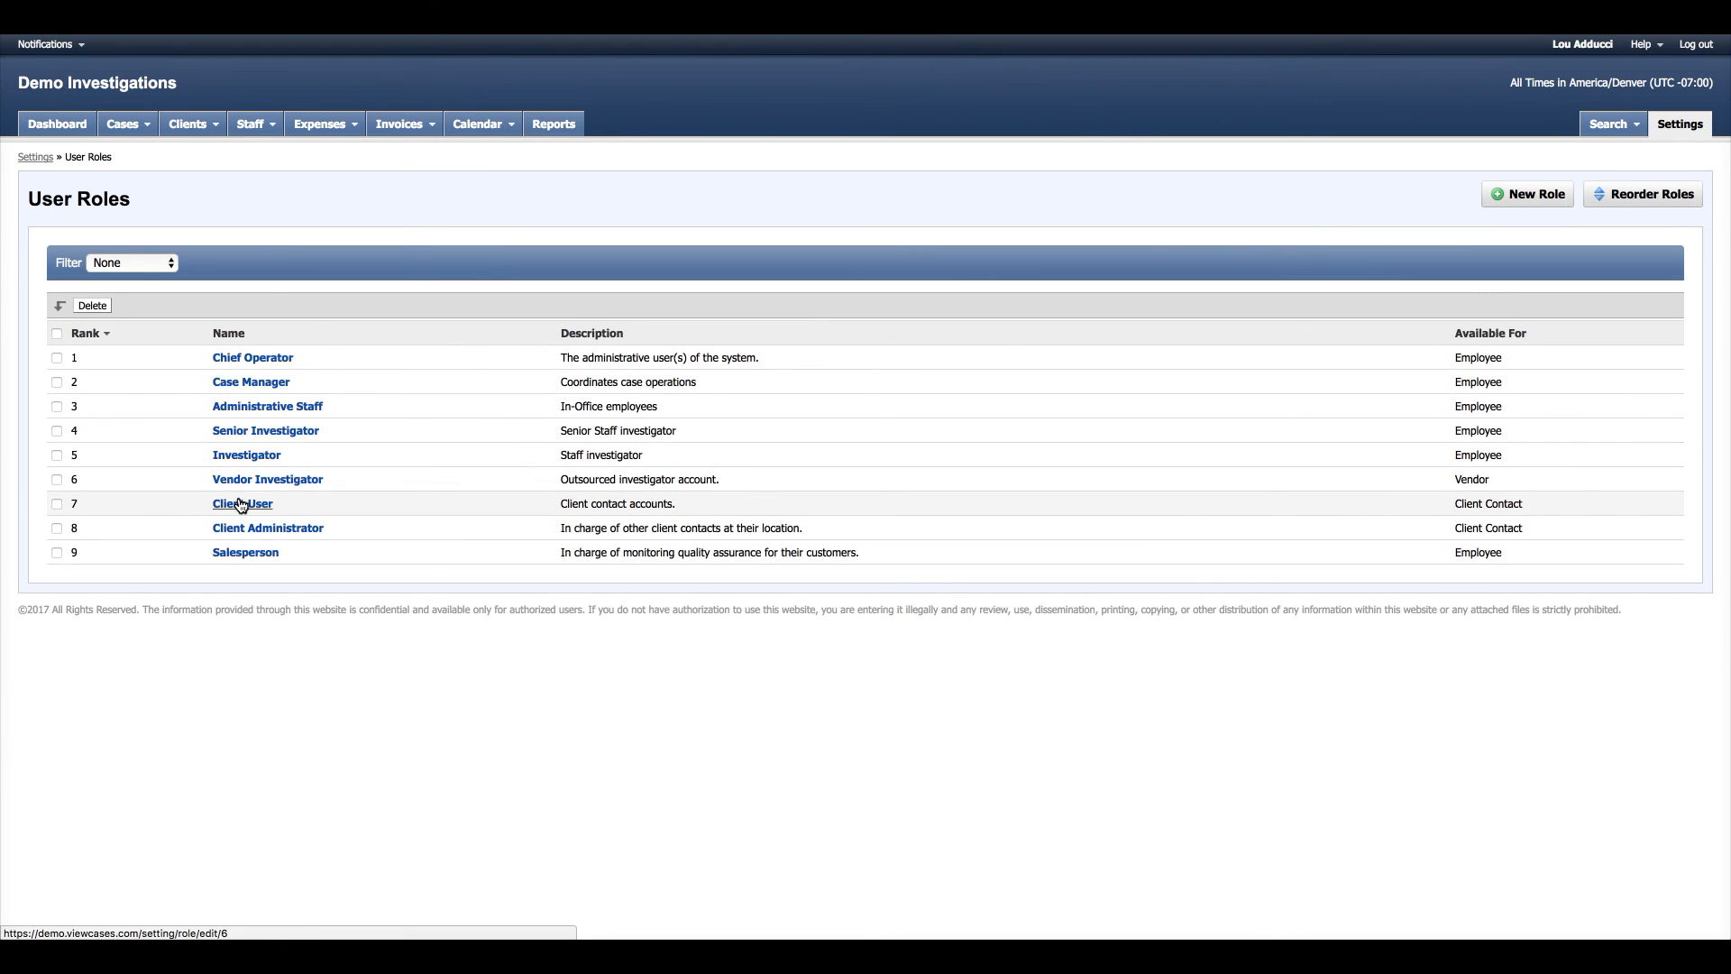
pyautogui.click(241, 504)
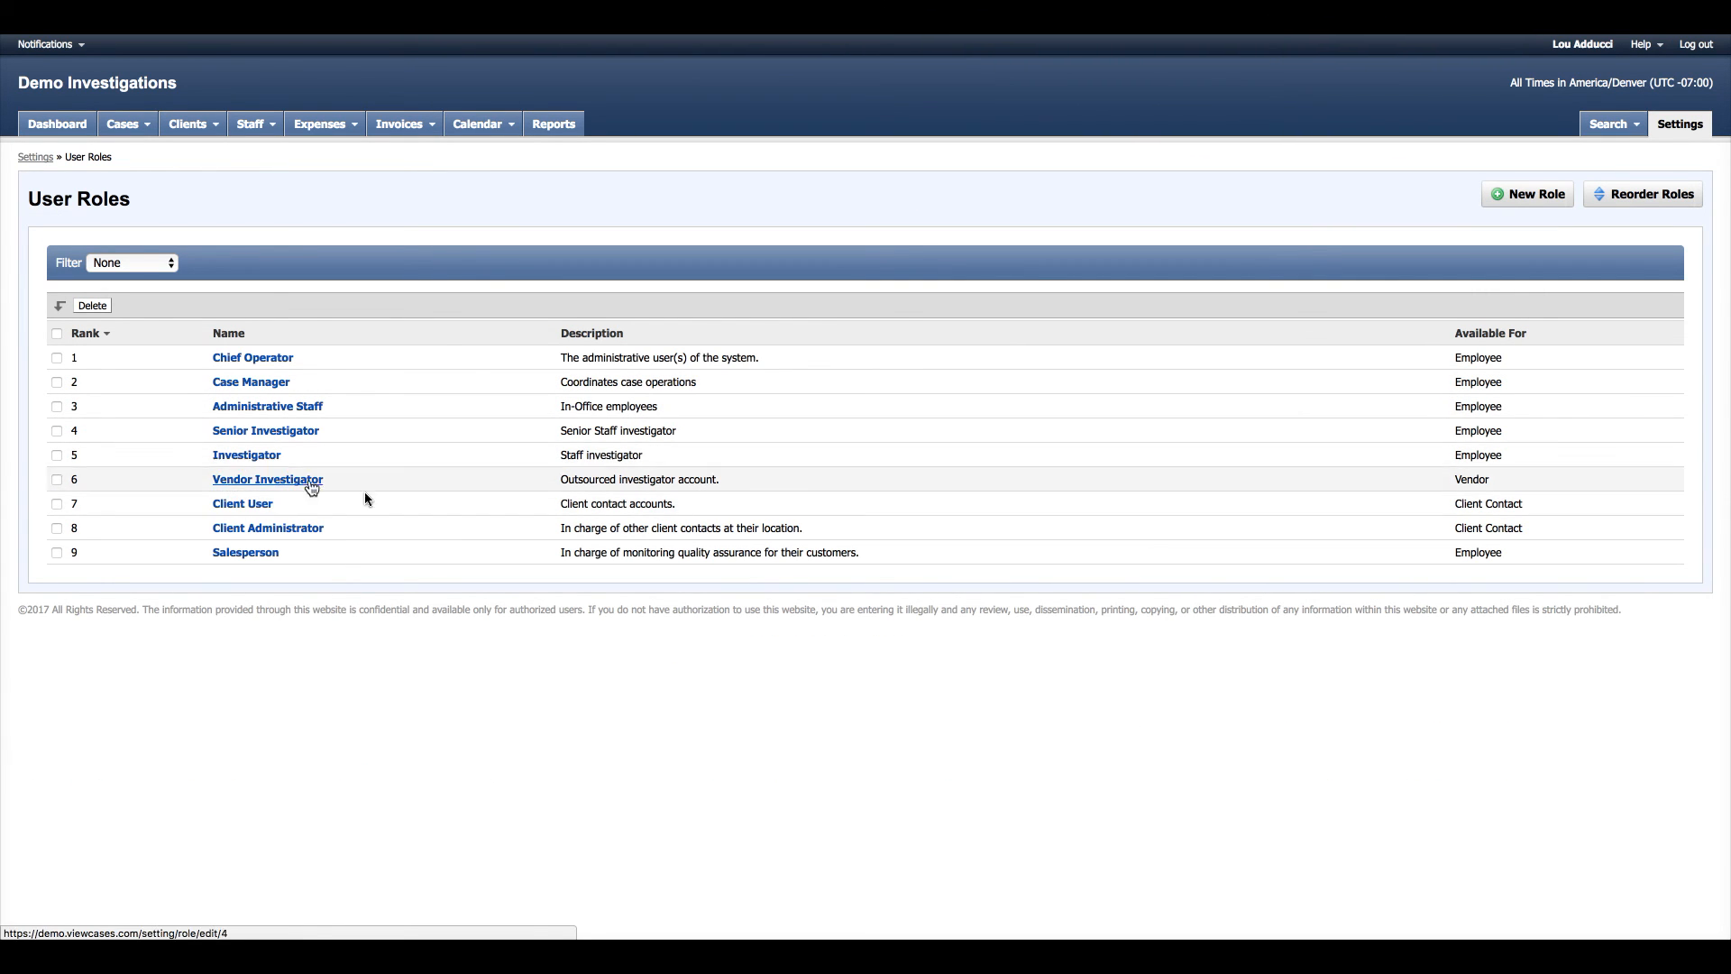
pyautogui.scroll(-5, 619, 462)
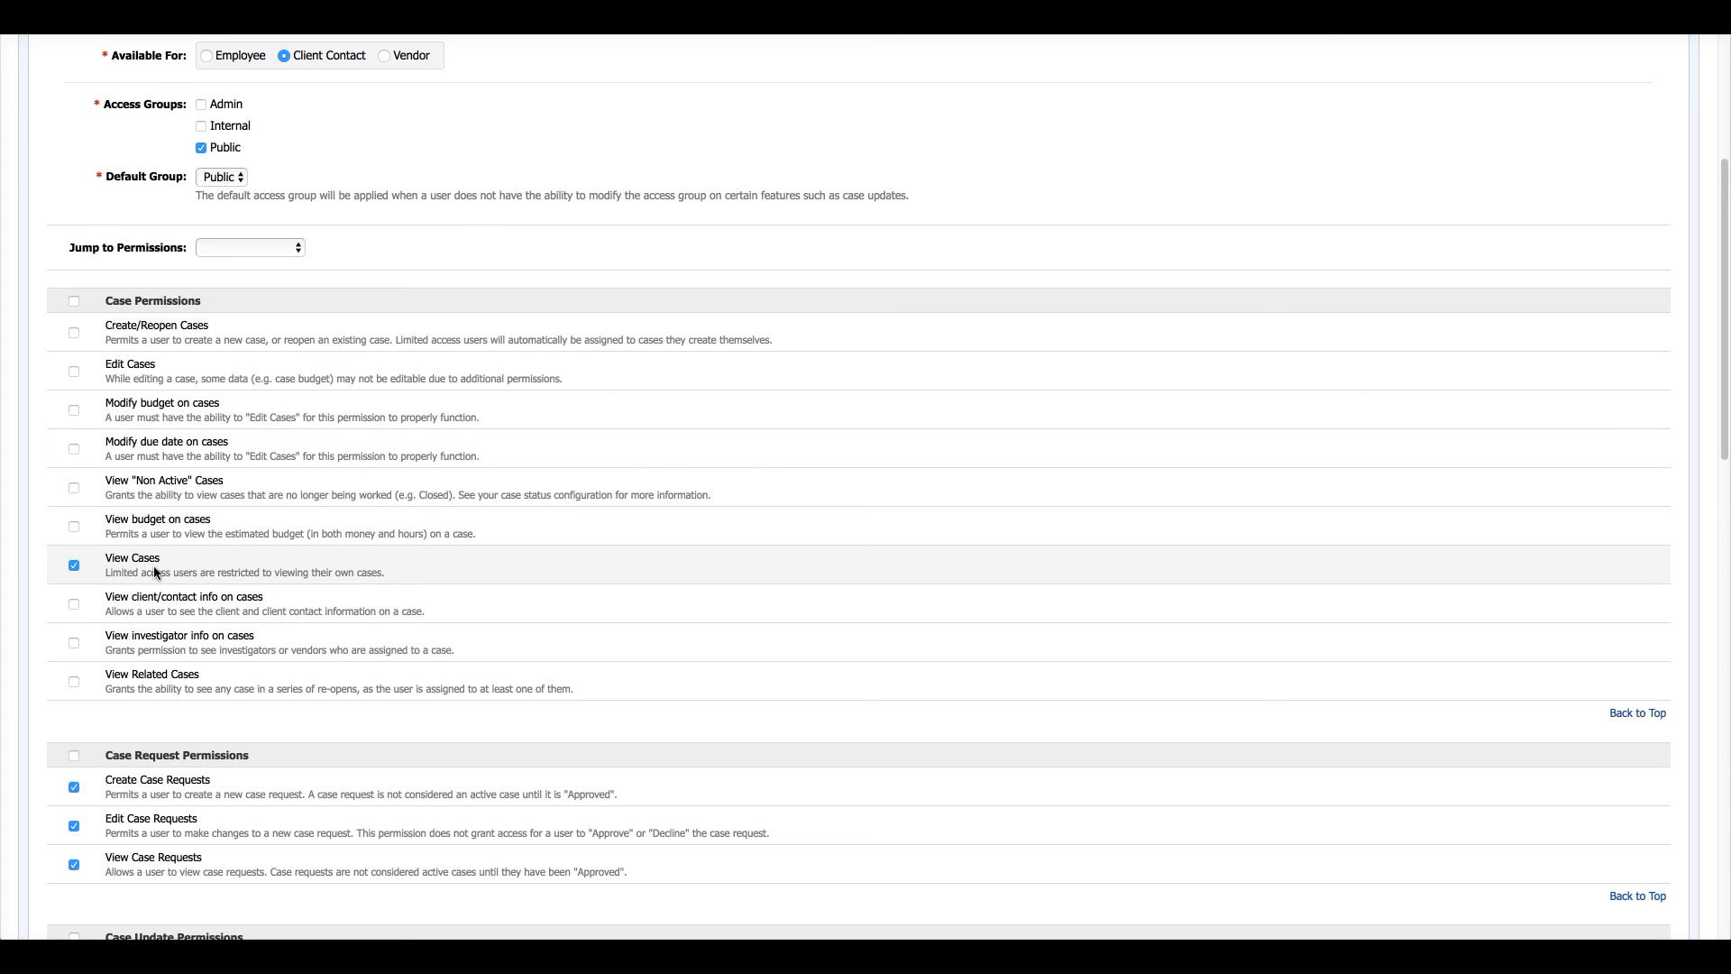
pyautogui.scroll(-3, 411, 580)
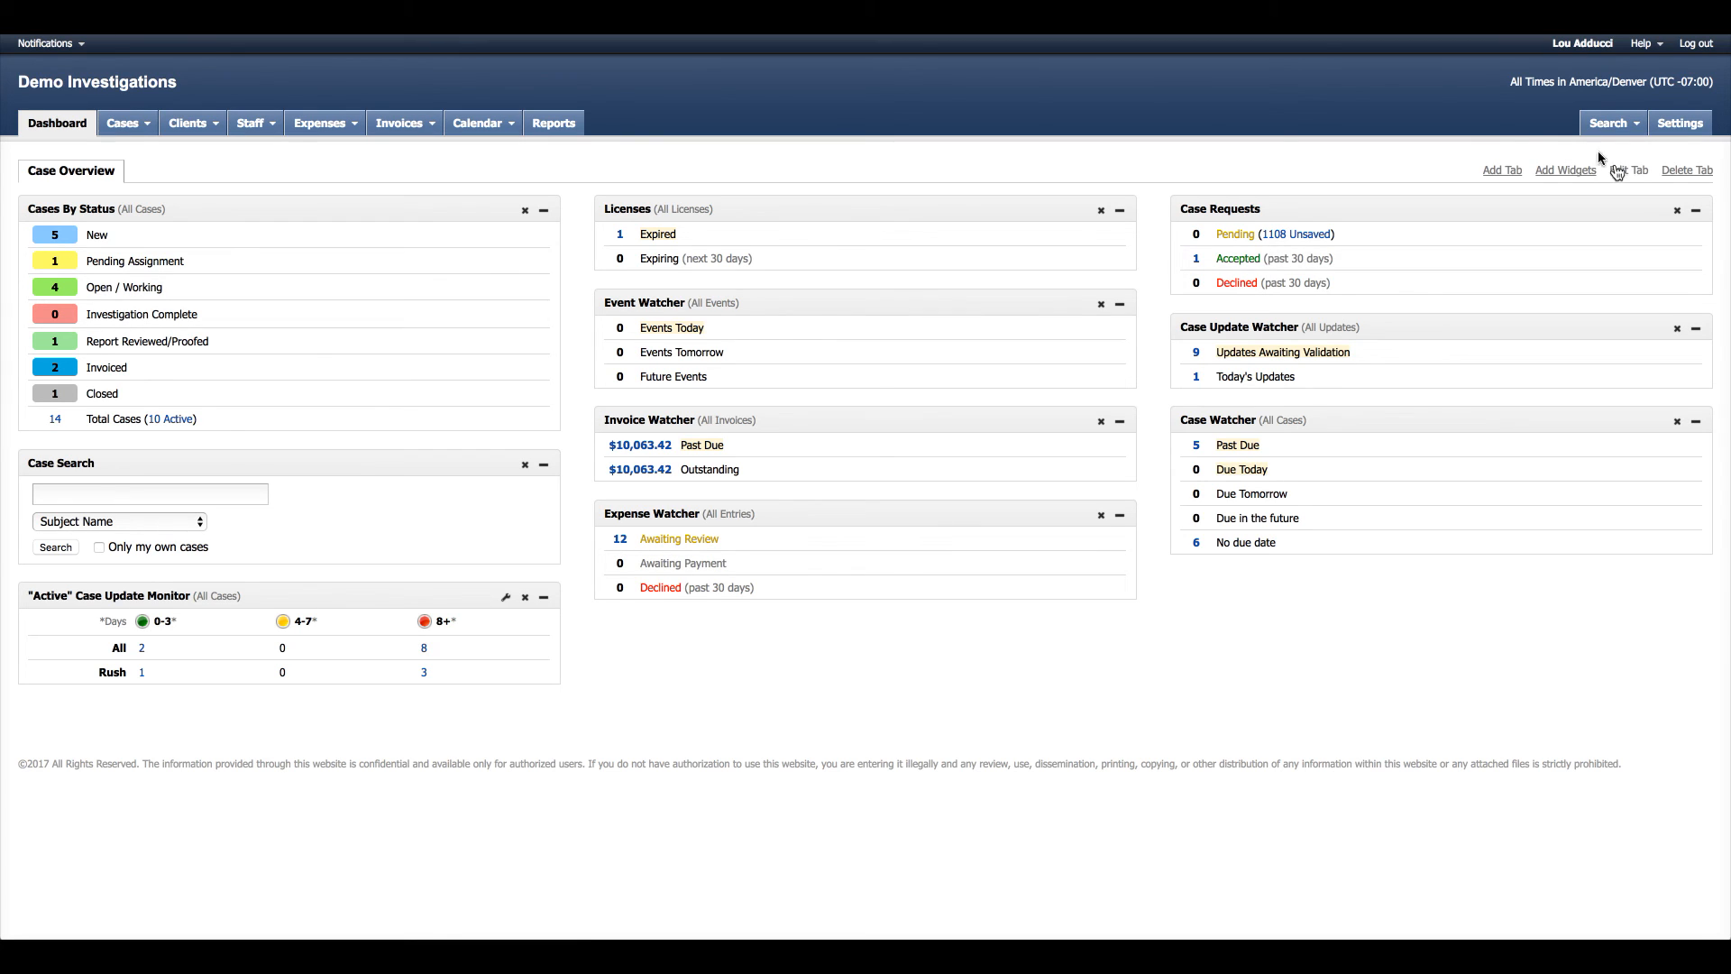
pyautogui.click(1652, 47)
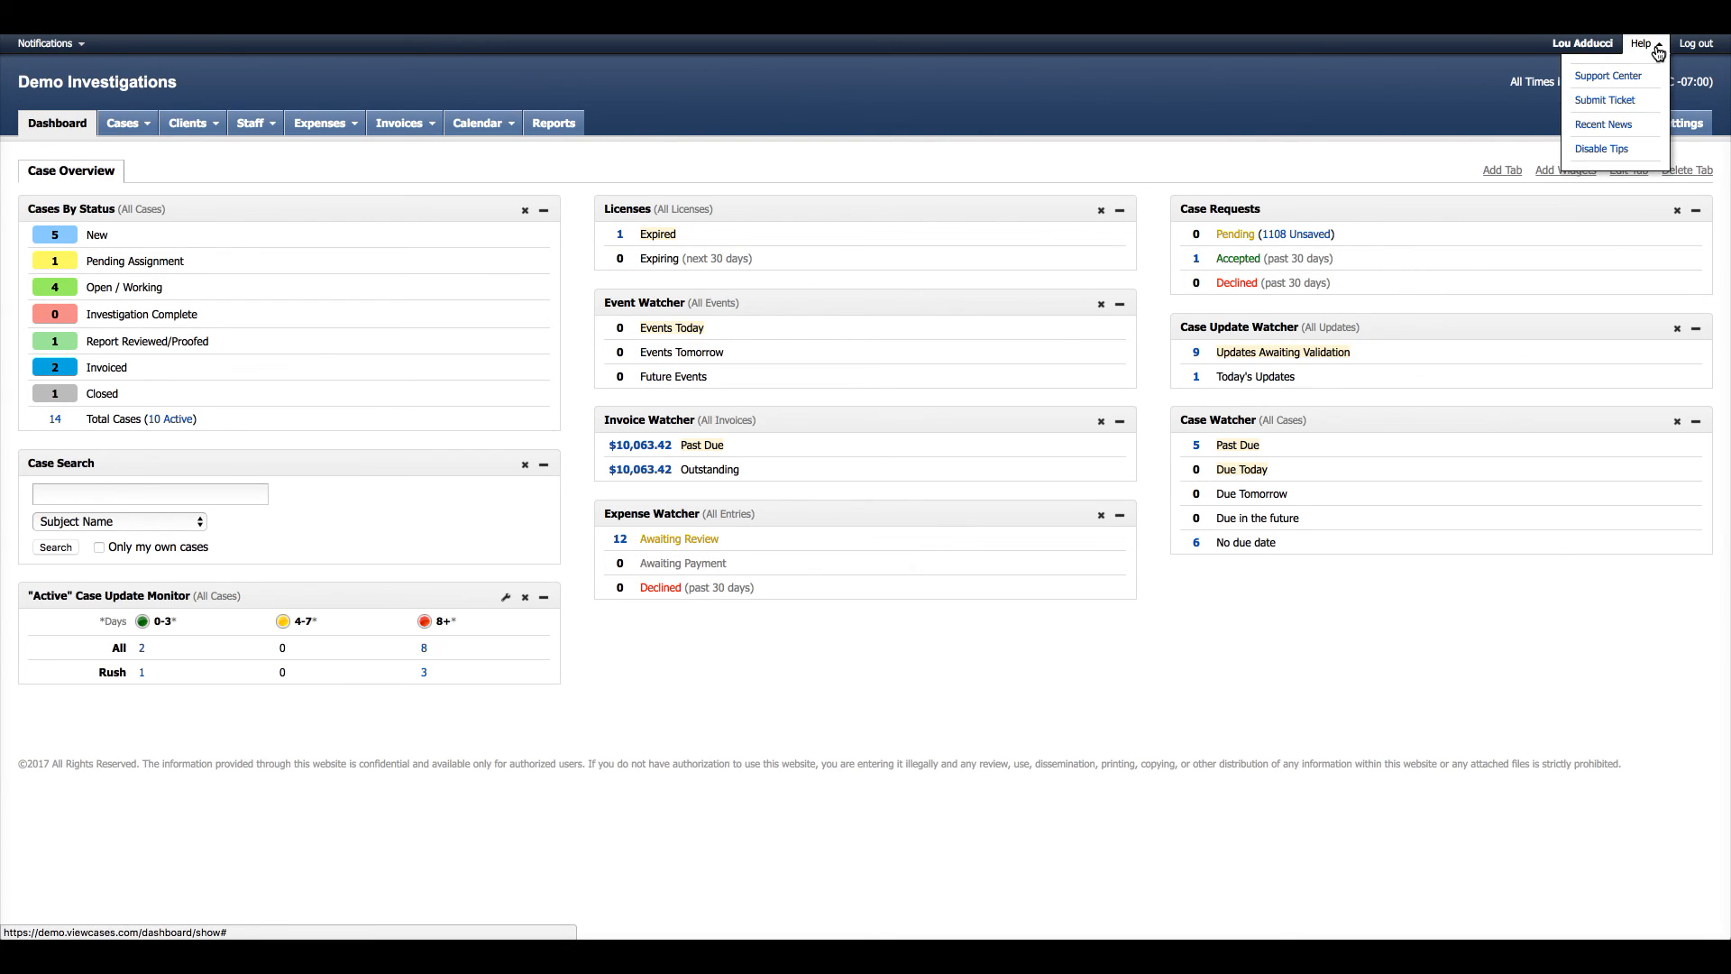